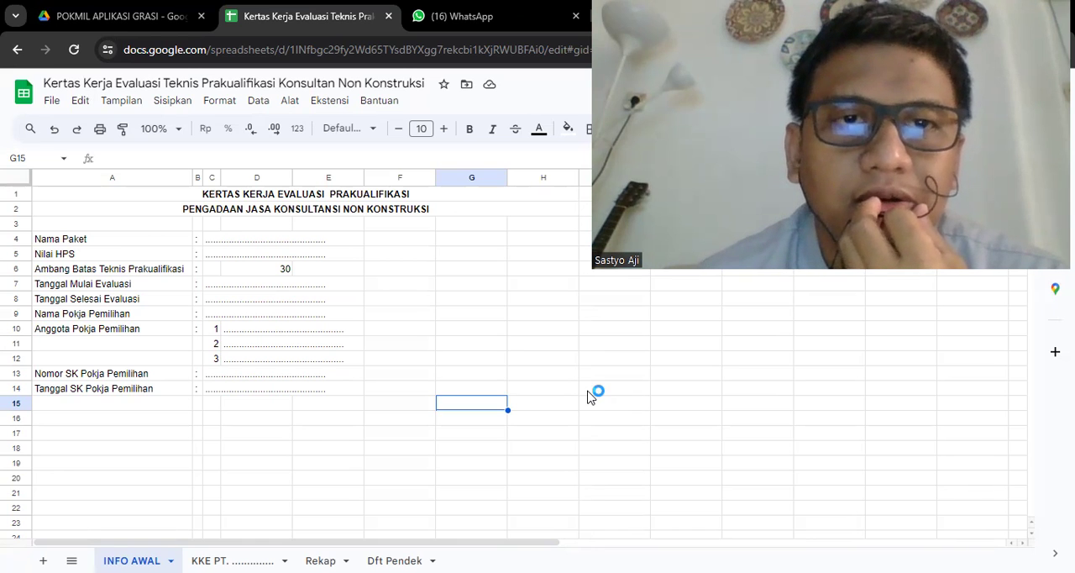
- Examine the headings and package information fields on the INFO AWAL sheet, from Nama Paket to Tanggal SK Pokja Pemilihan
click(271, 209)
click(259, 196)
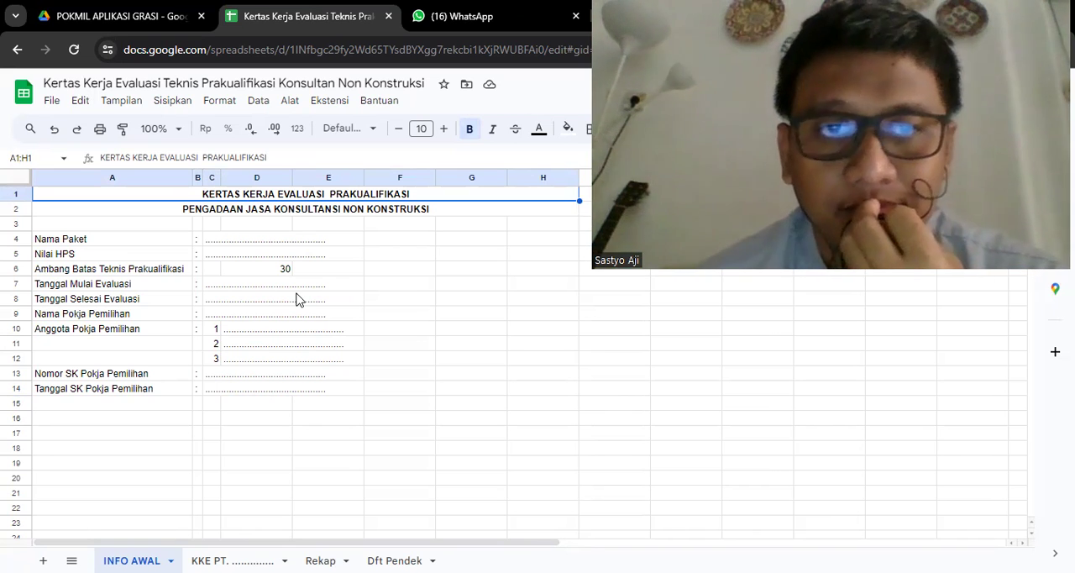
click(153, 247)
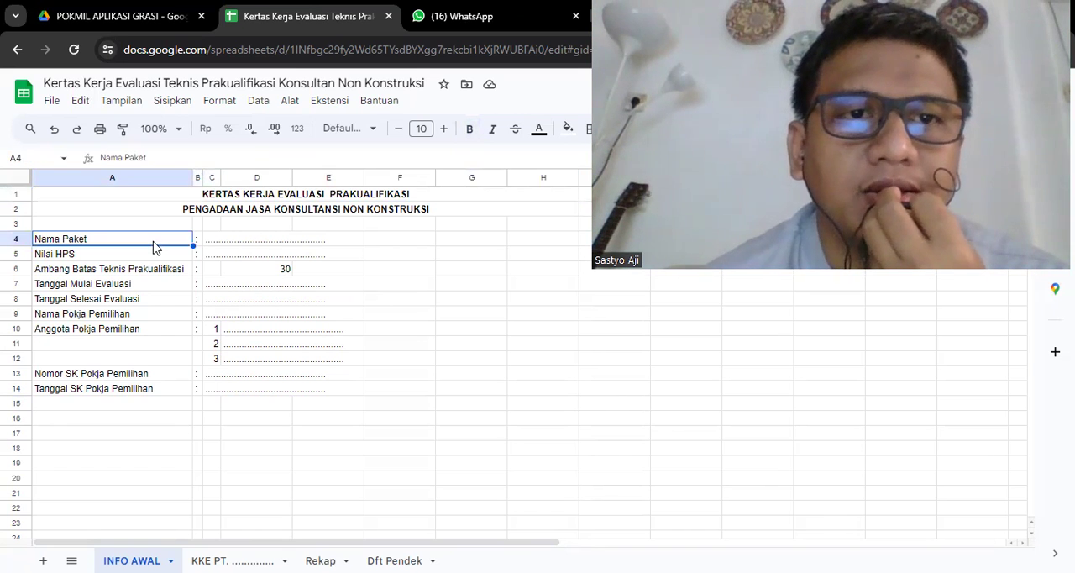
key(Down)
key(Down)
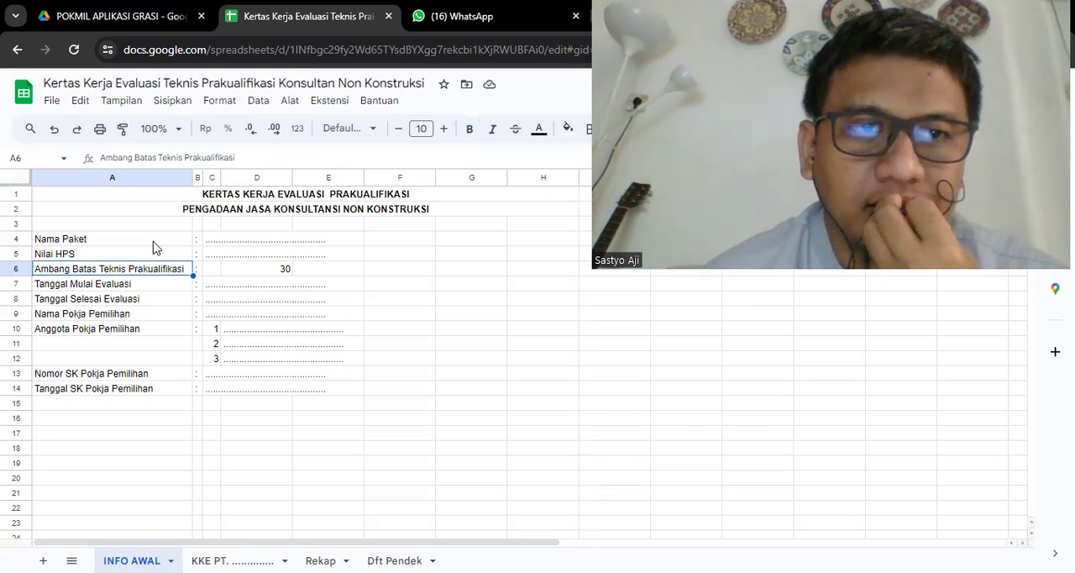
key(Down)
key(Down)
key(Down)
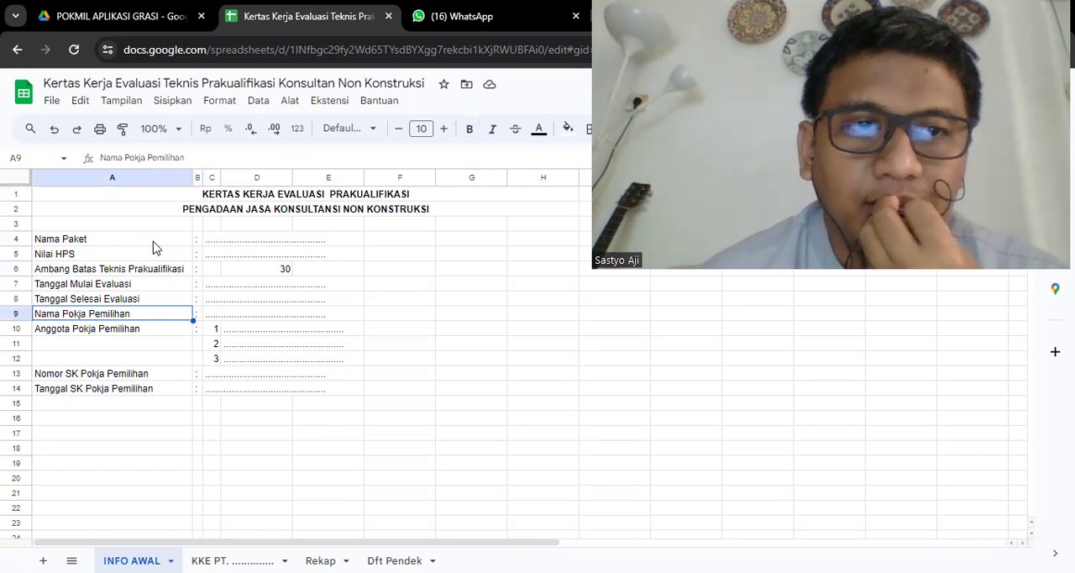
key(Down)
key(Down)
key(Up)
key(Down)
key(Down)
key(Down)
key(Down)
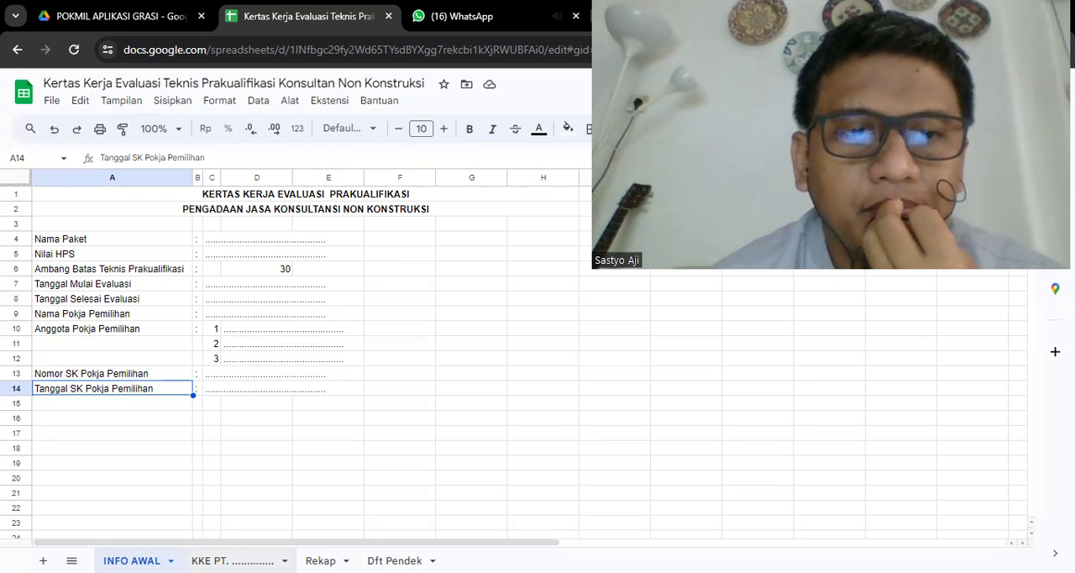
- Open the KKE PT. sheet and review the INFORMASI PELAKU USAHA fields down to Nama Perwakilan
click(234, 561)
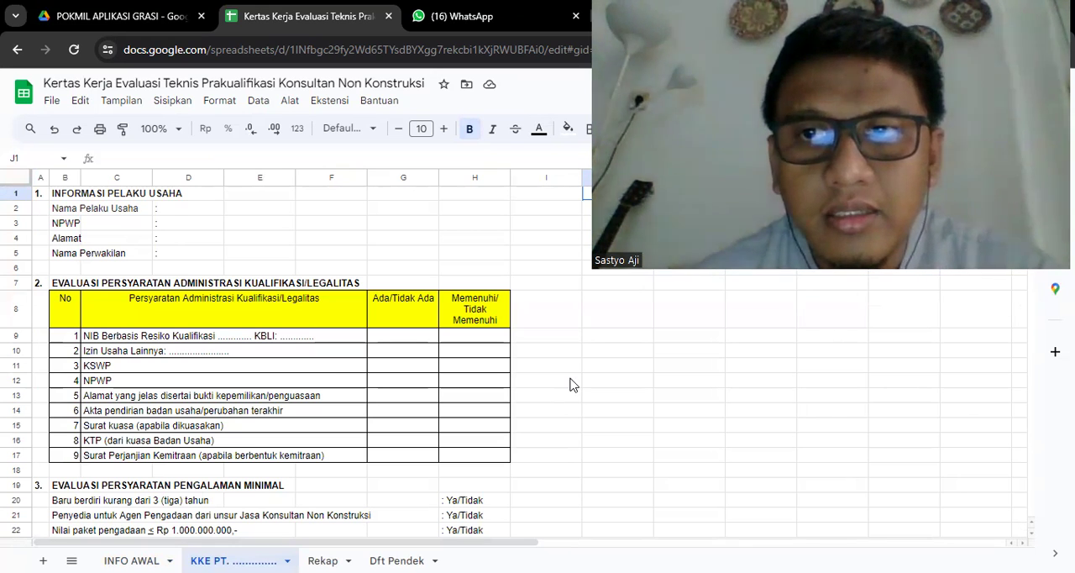
drag(592, 269, 836, 237)
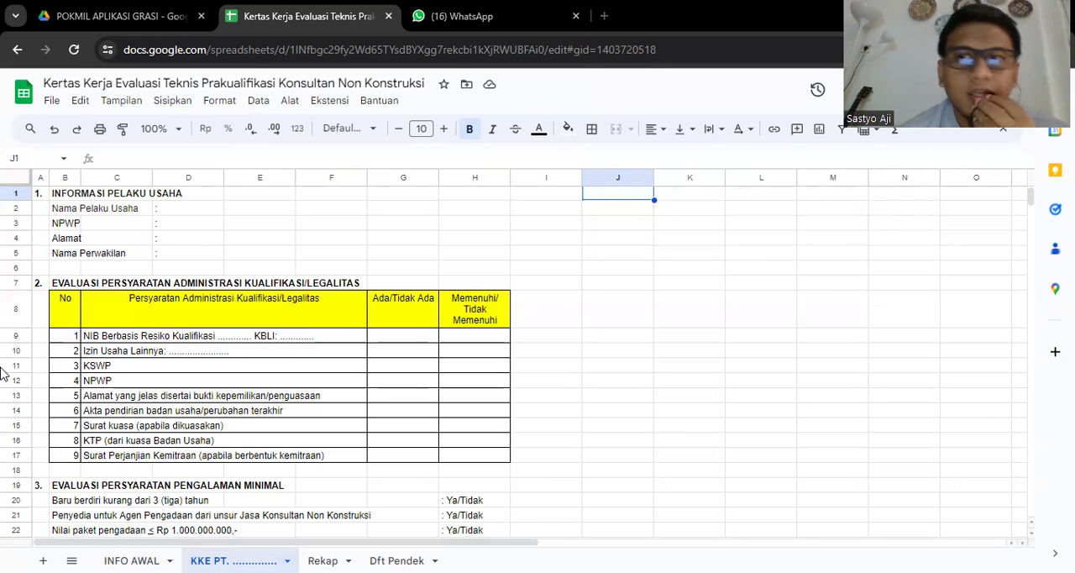
click(74, 195)
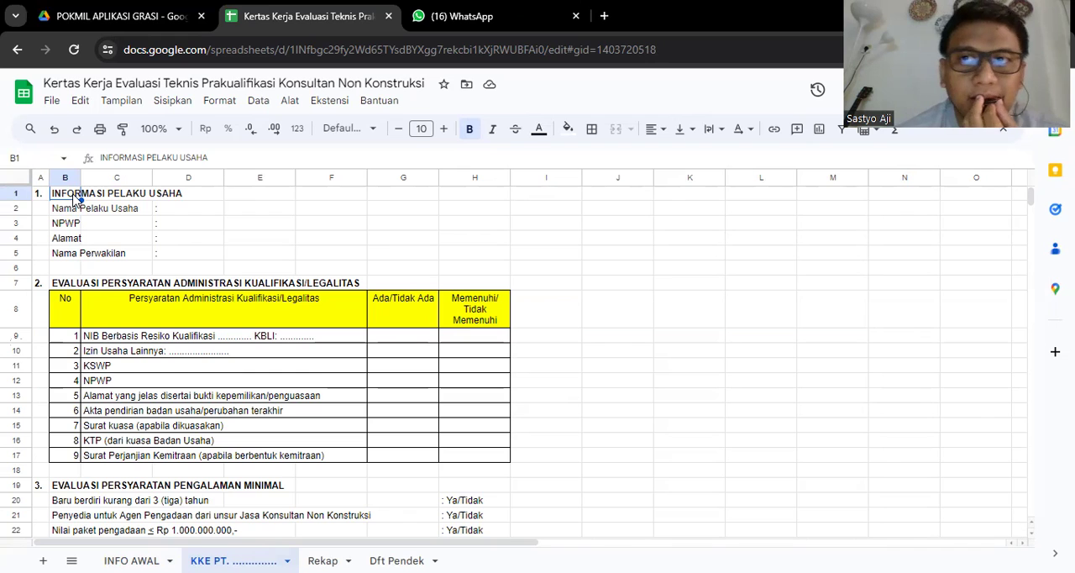
key(Down)
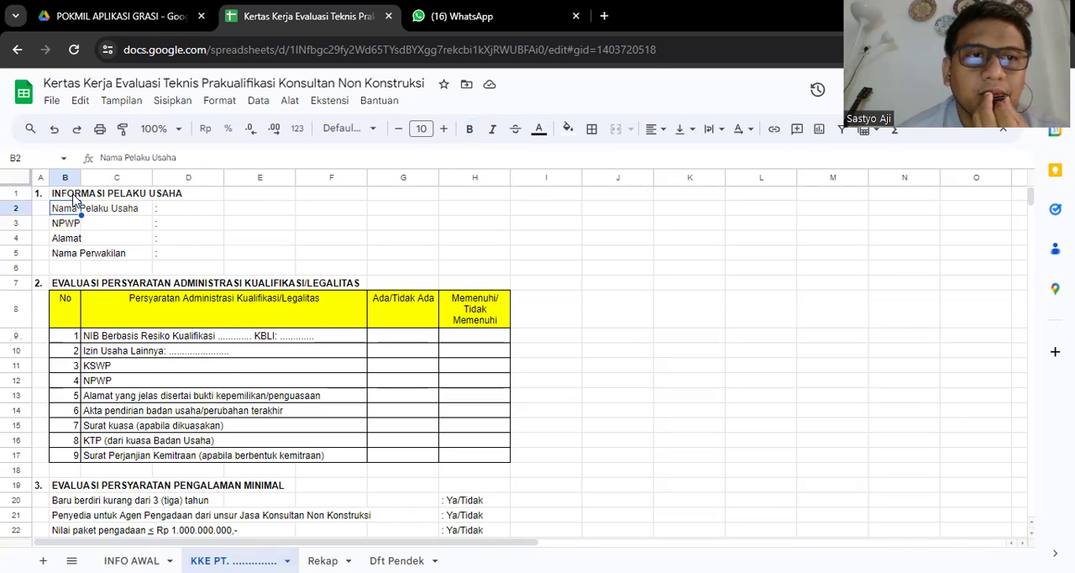
key(Up)
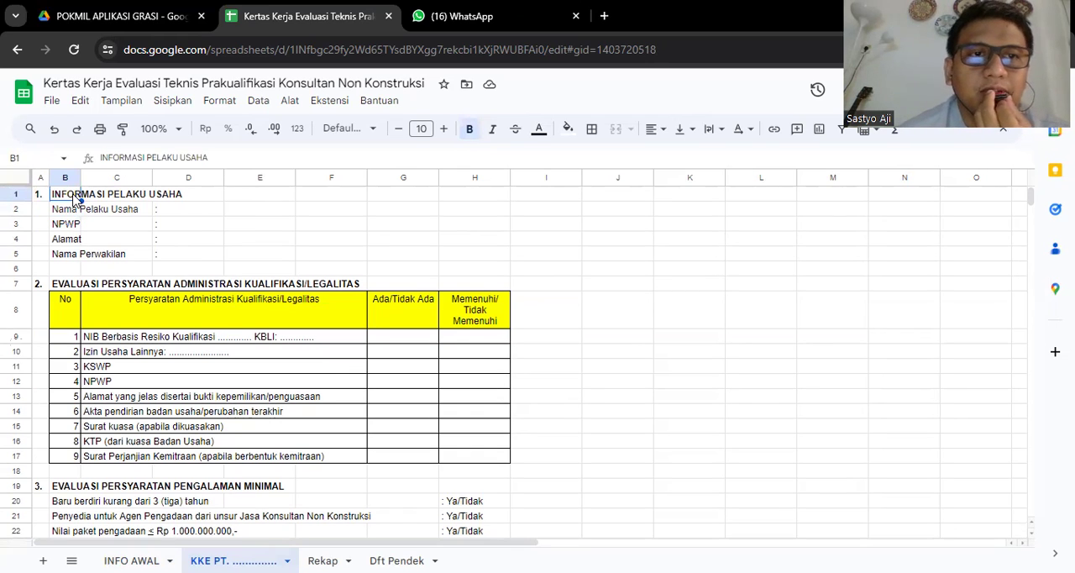
key(Down)
key(Down)
key(Down)
key(Down)
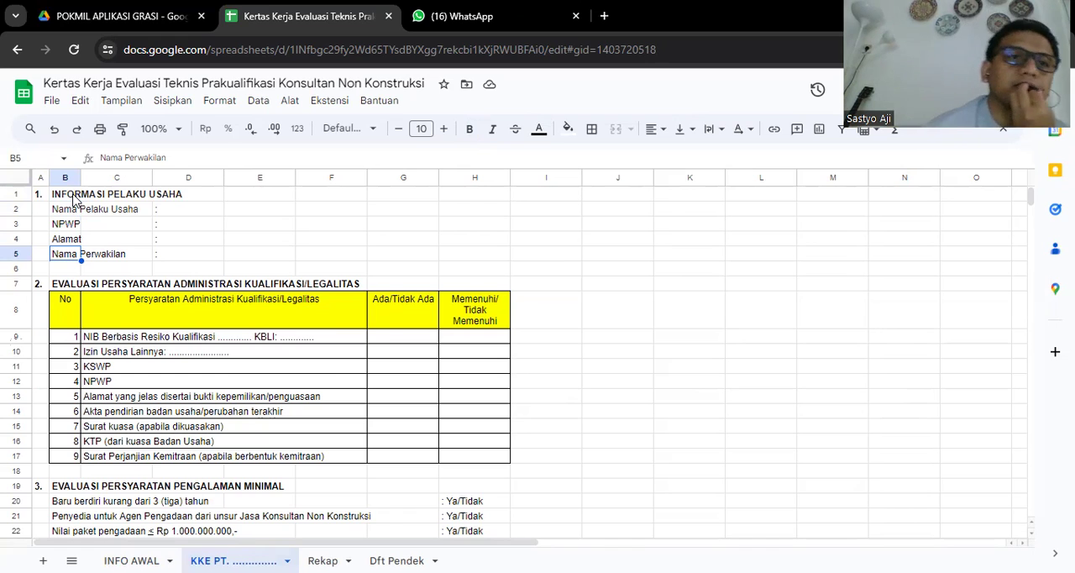
- Examine the administrative and legal requirements table in section 2, including its Ada/Tidak Ada and Memenuhi/Tidak Memenuhi columns
key(Down)
key(Down)
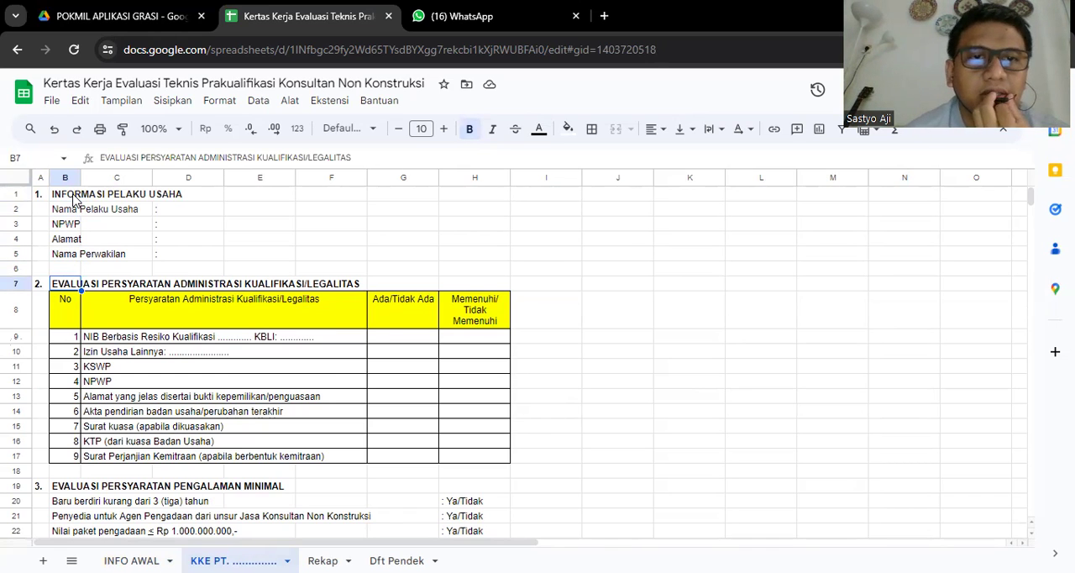
key(Down)
key(Down)
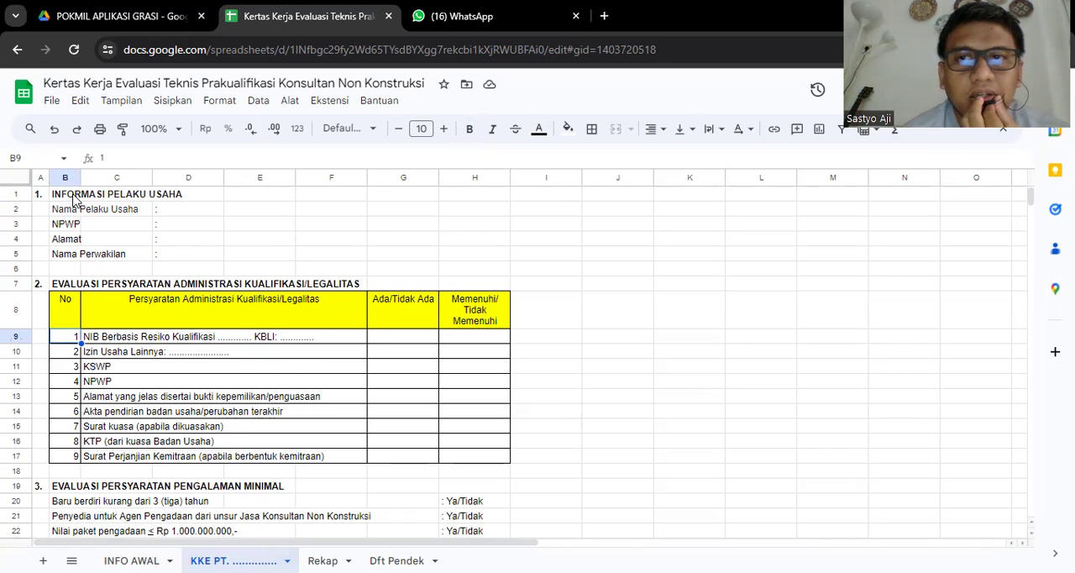
key(Right)
key(Right)
key(Right)
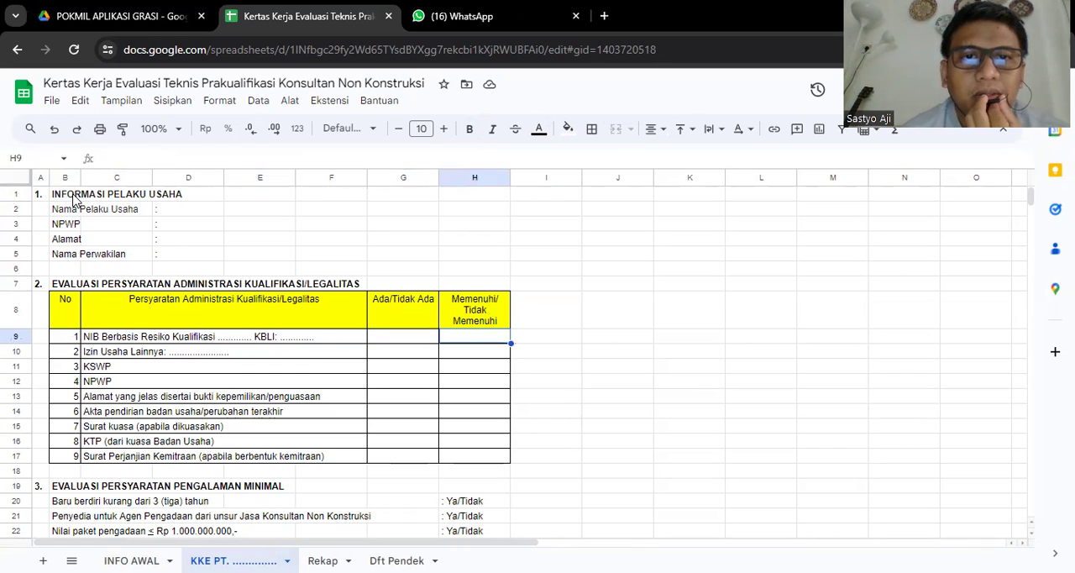
key(Left)
key(Up)
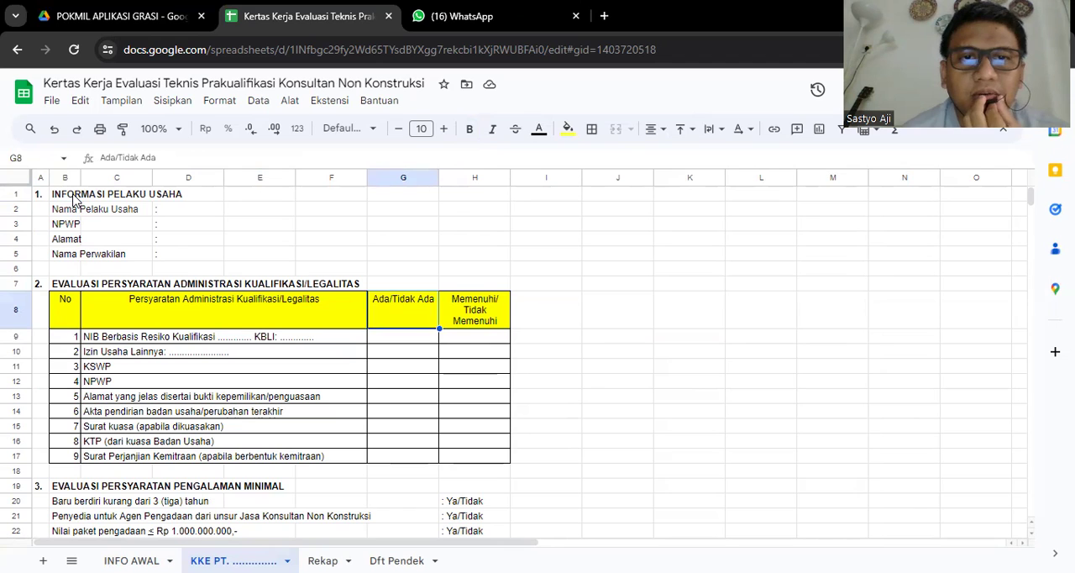
key(Down)
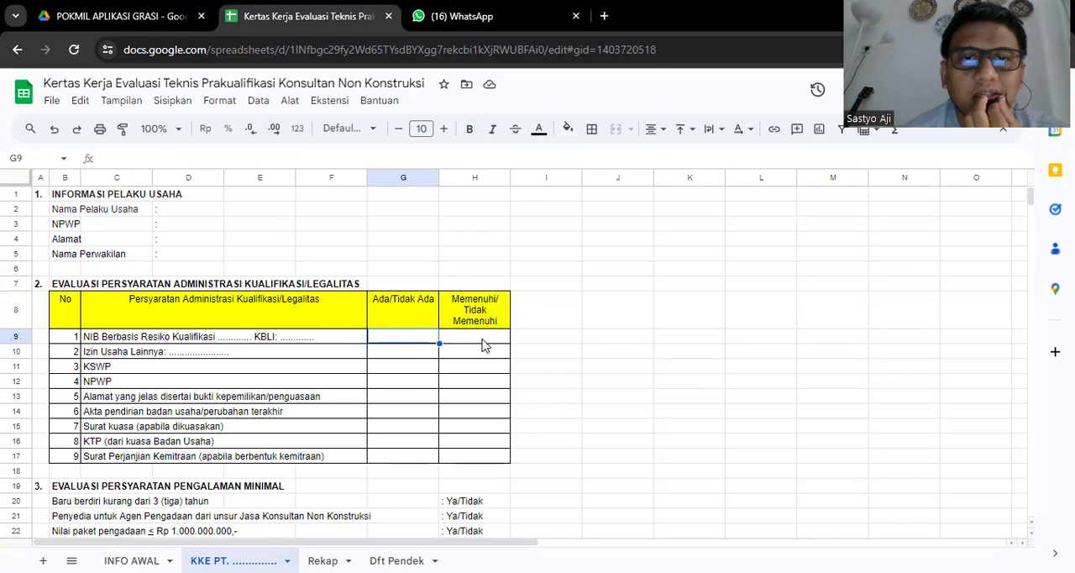
- Fill the Ada/Tidak Ada column with "ada" for NIB Berbasis Resiko and "tidak ada" for Izin Usaha Lainnya
click(482, 340)
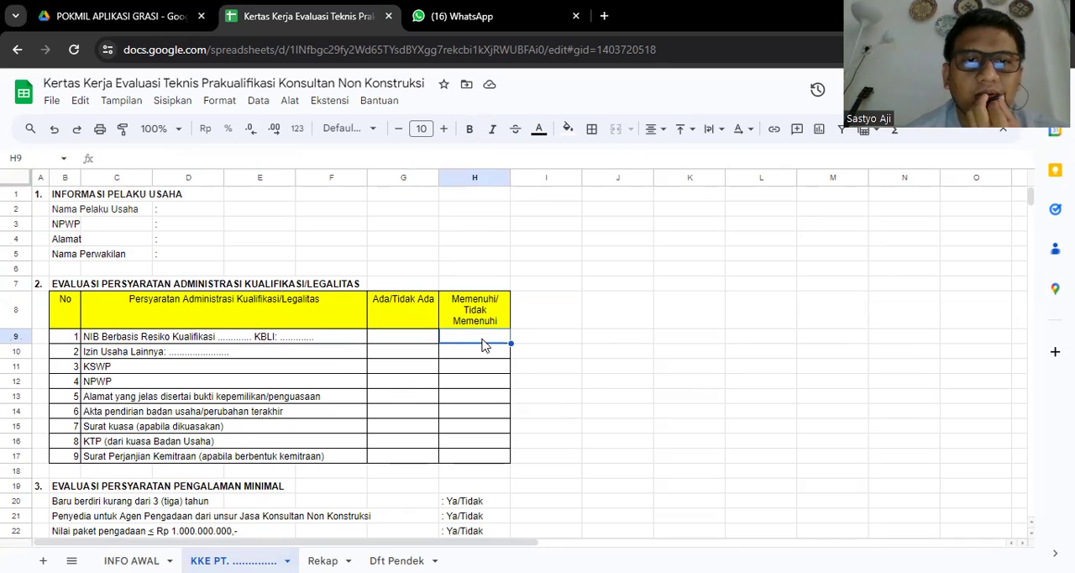
key(Left)
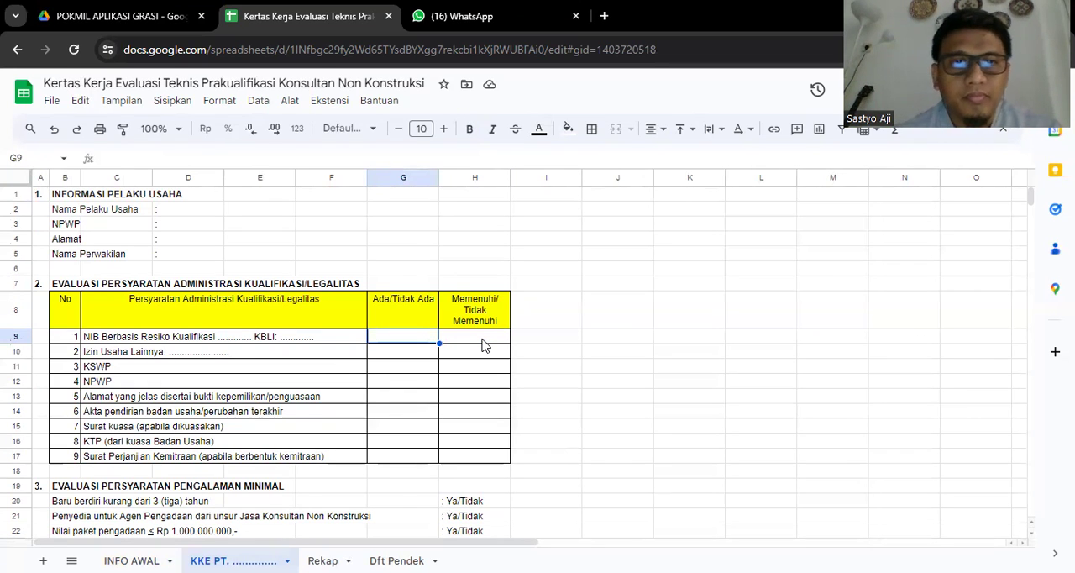
text(ada)
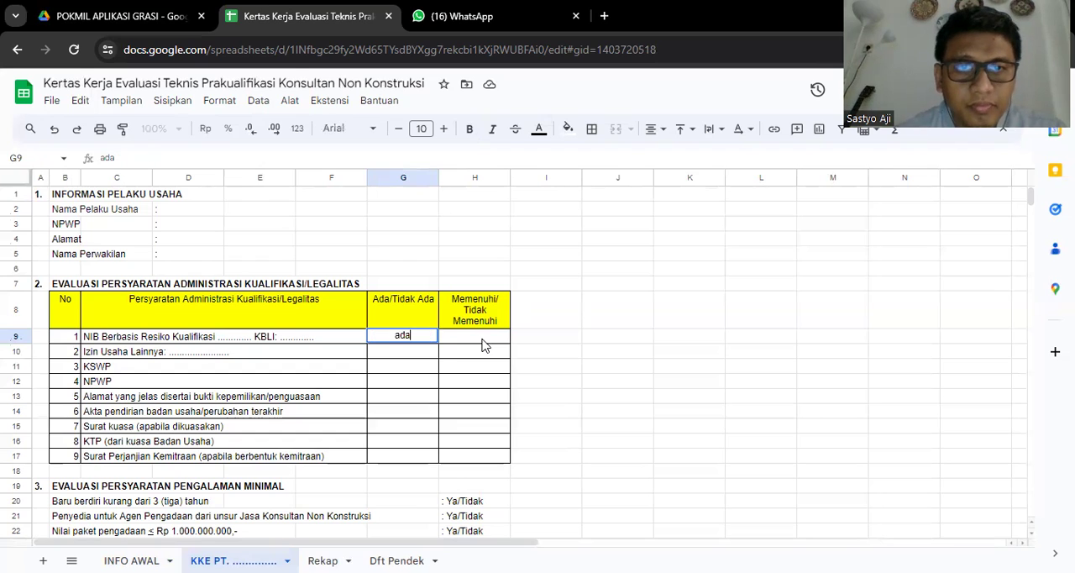
key(Return)
text(tidak ada)
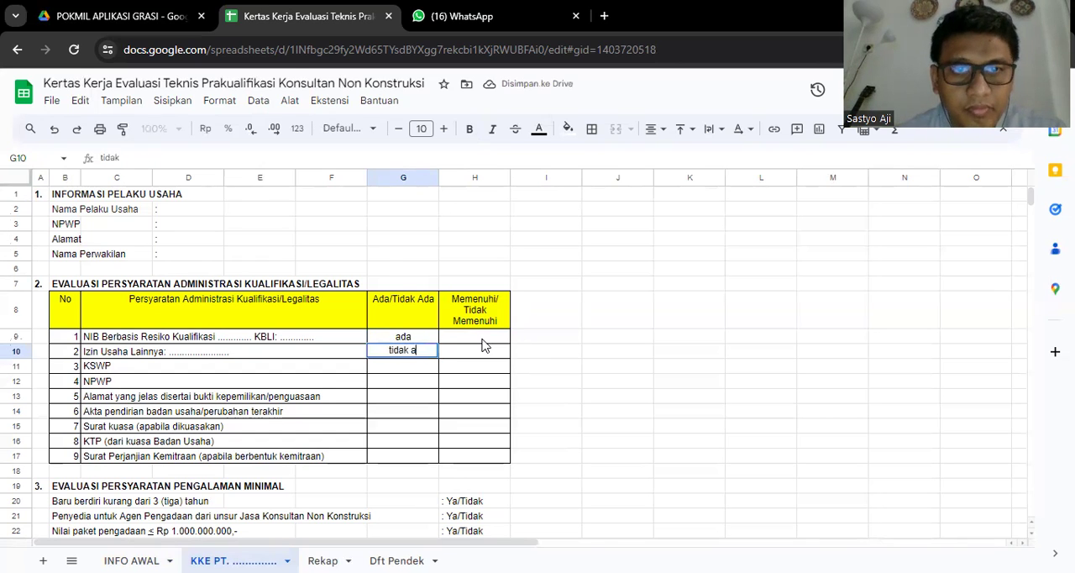
- Fill the Memenuhi/Tidak Memenuhi column with "M" for NIB Berbasis Resiko and "TM" for Izin Usaha Lainnya
click(483, 344)
text(Memenuhi/ Tidak Memenuhi)
key(Return)
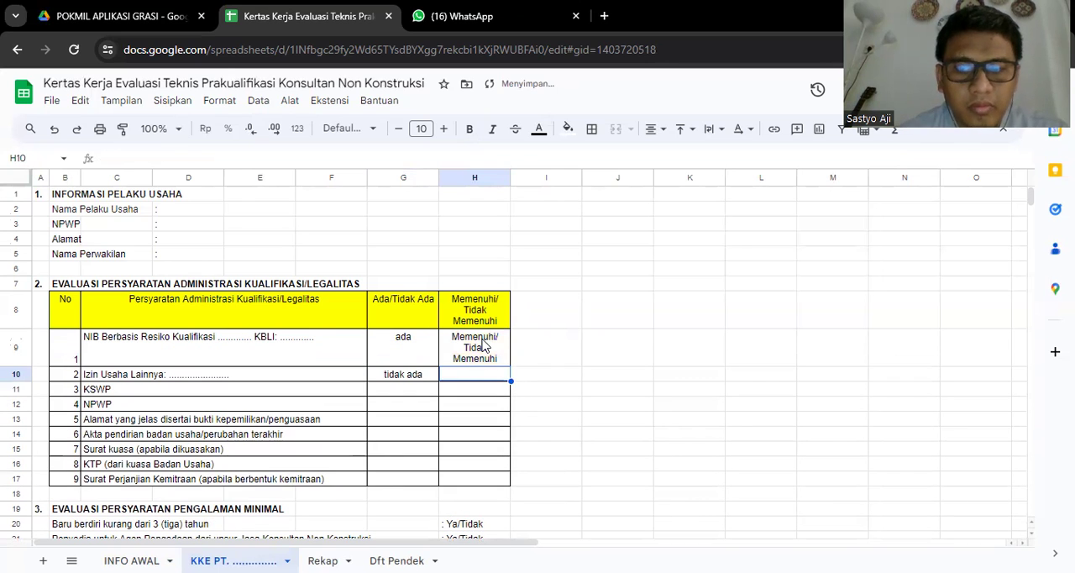
click(483, 345)
triple_click(483, 344)
text(M)
key(Return)
text(TM)
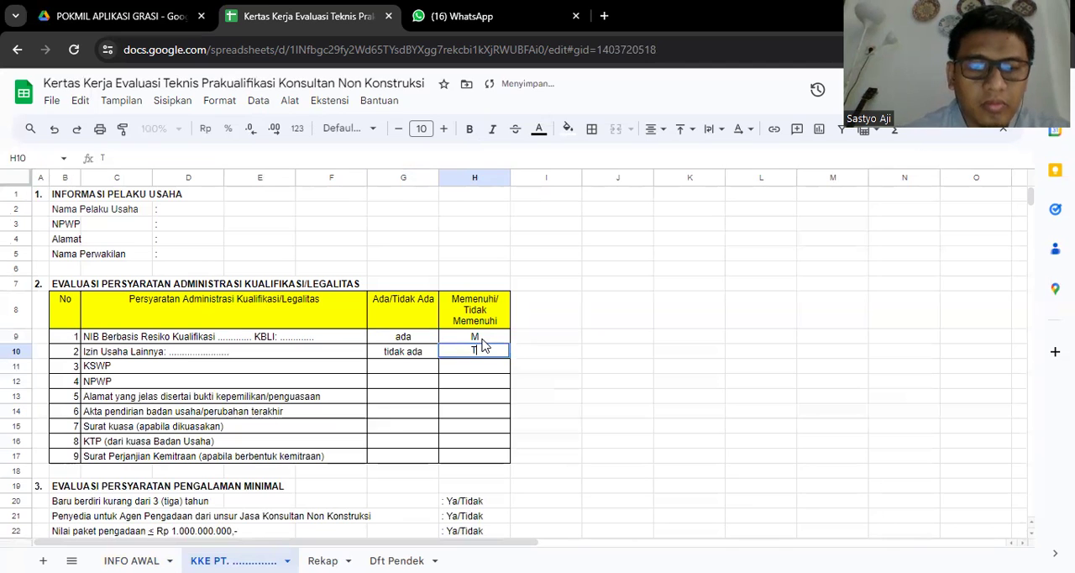
key(Return)
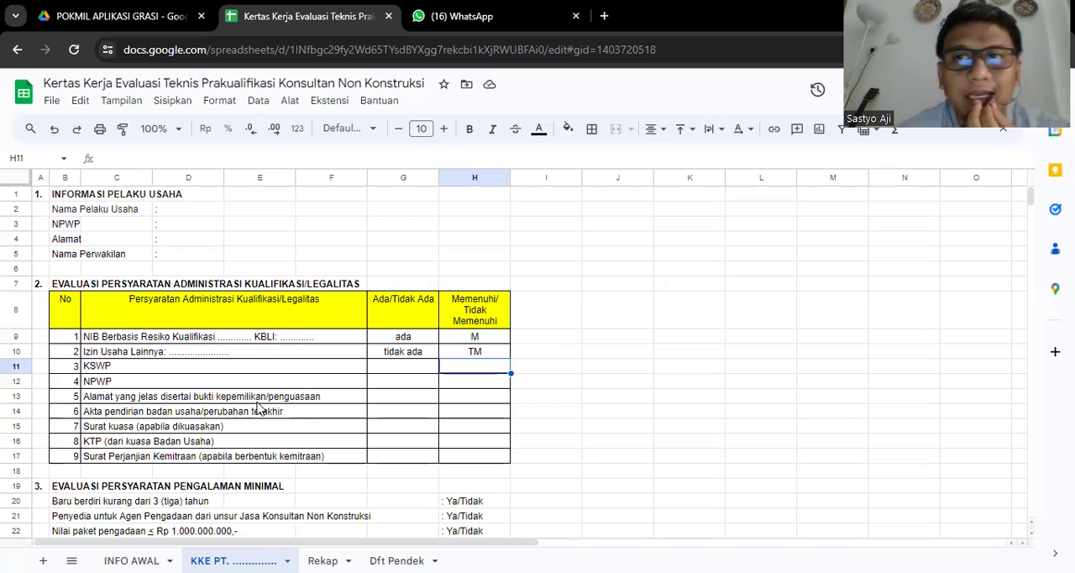
- Examine the four Ya/Tidak criteria under EVALUASI PERSYARATAN PENGALAMAN MINIMAL, from the company's age to the exemption from minimum experience
key(Down)
key(Down)
key(Down)
key(Down)
key(Down)
key(Down)
key(Down)
key(Down)
key(Down)
key(Down)
key(Down)
key(Down)
key(Down)
key(Down)
key(Down)
key(Down)
key(Down)
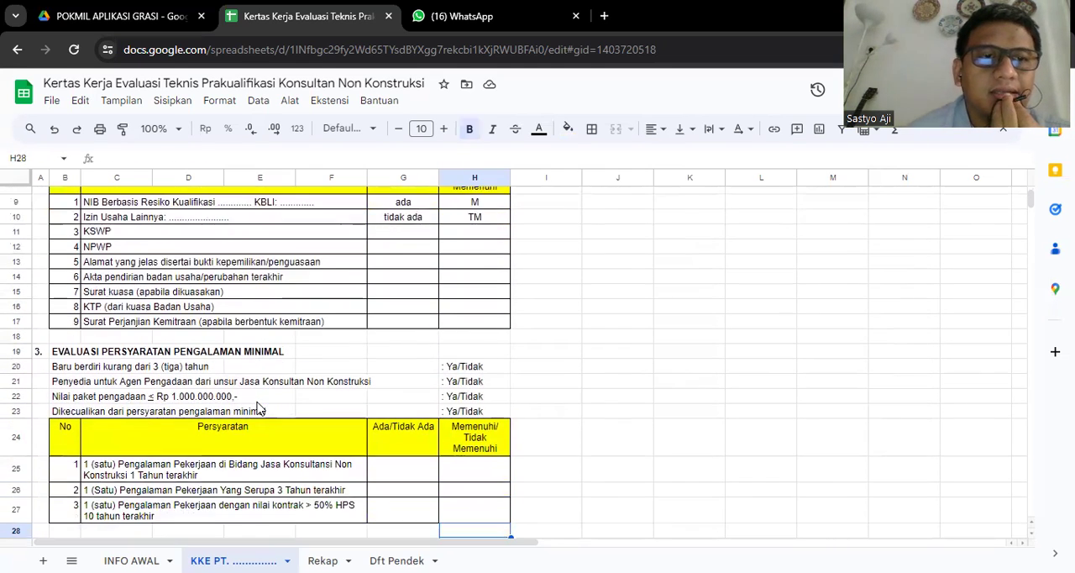
key(Down)
key(Down)
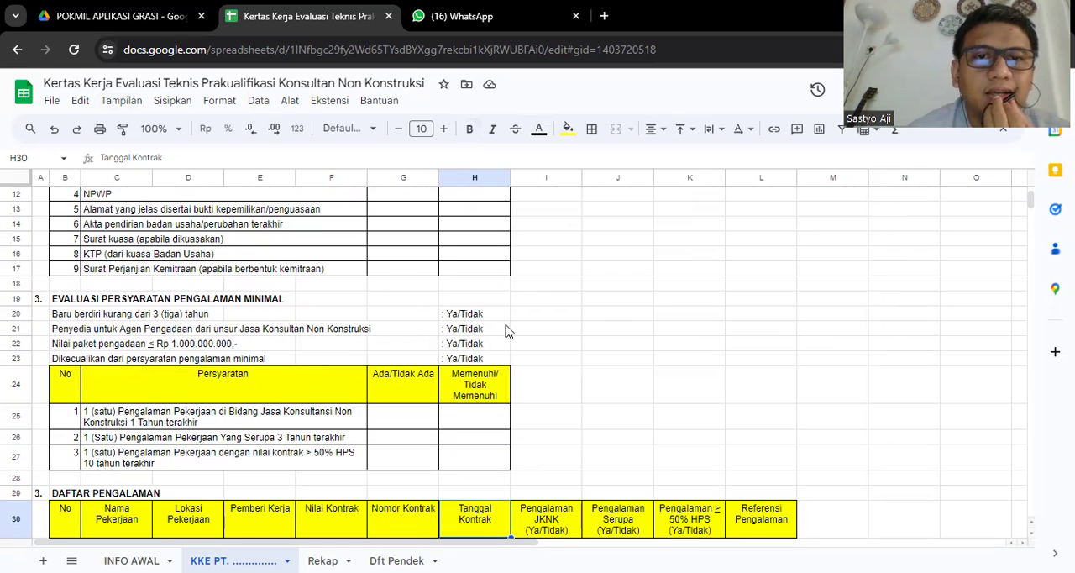
click(475, 317)
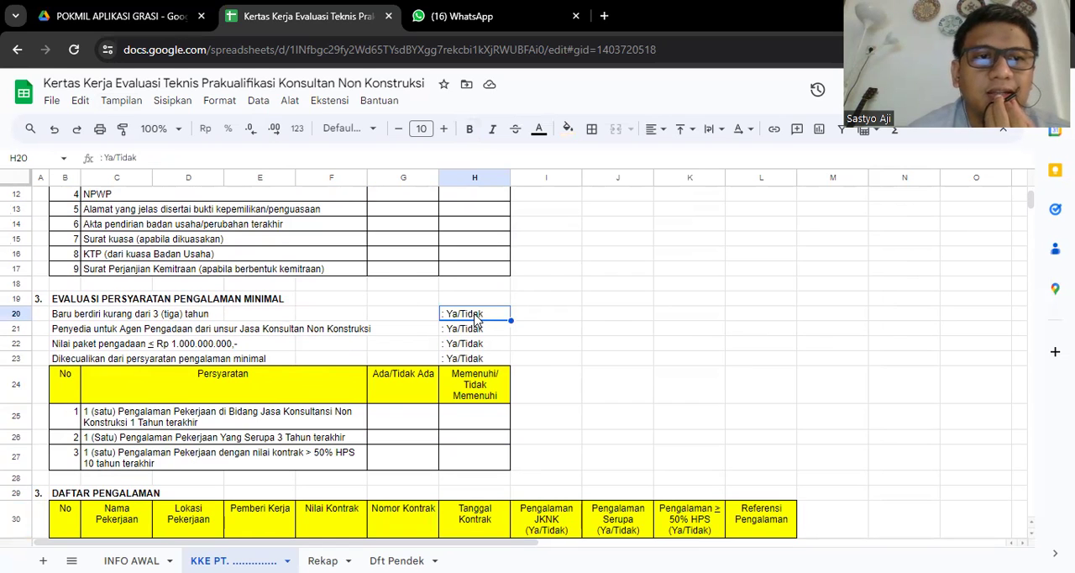
click(62, 320)
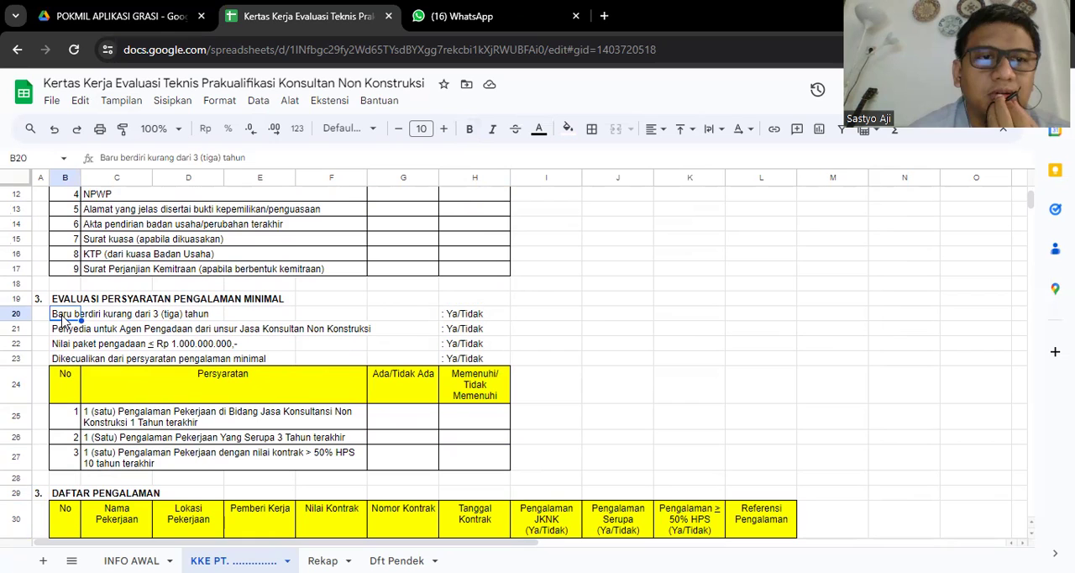
key(Down)
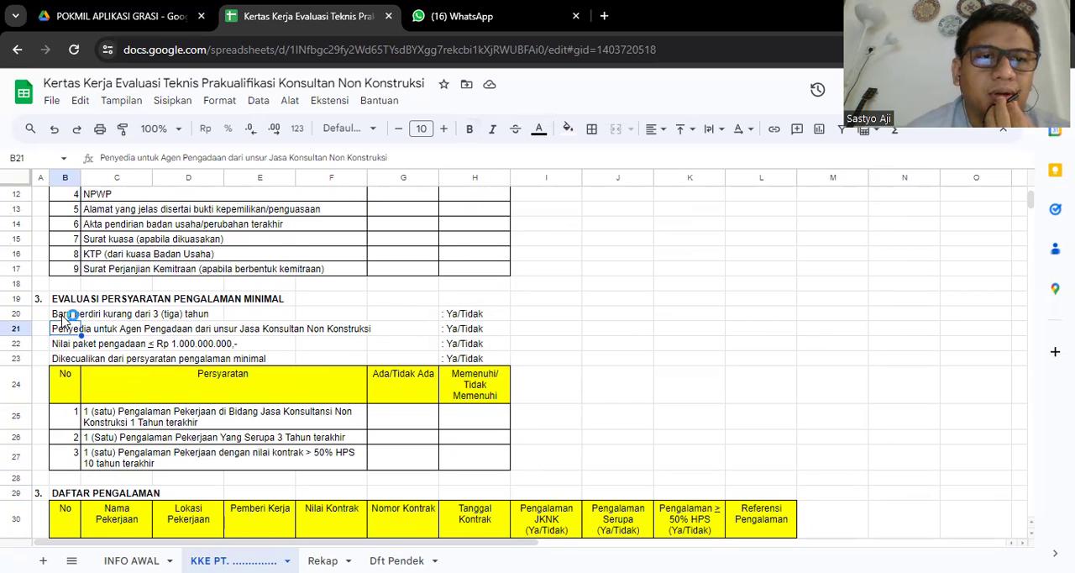
key(Down)
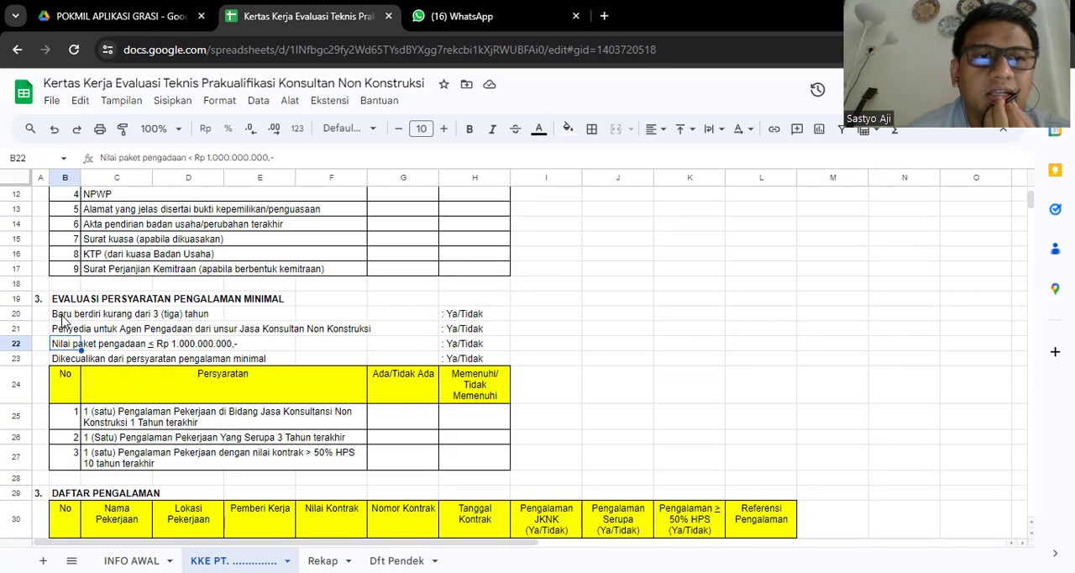
key(Down)
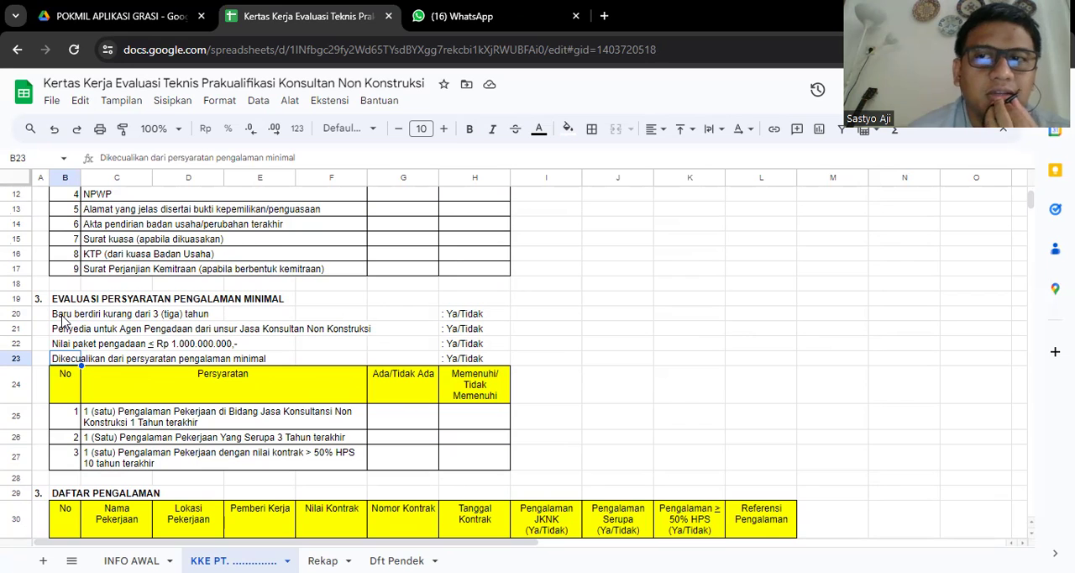
- Review the three minimum work experience requirements and return to the Ya/Tidak answer for companies established less than three years ago
click(233, 415)
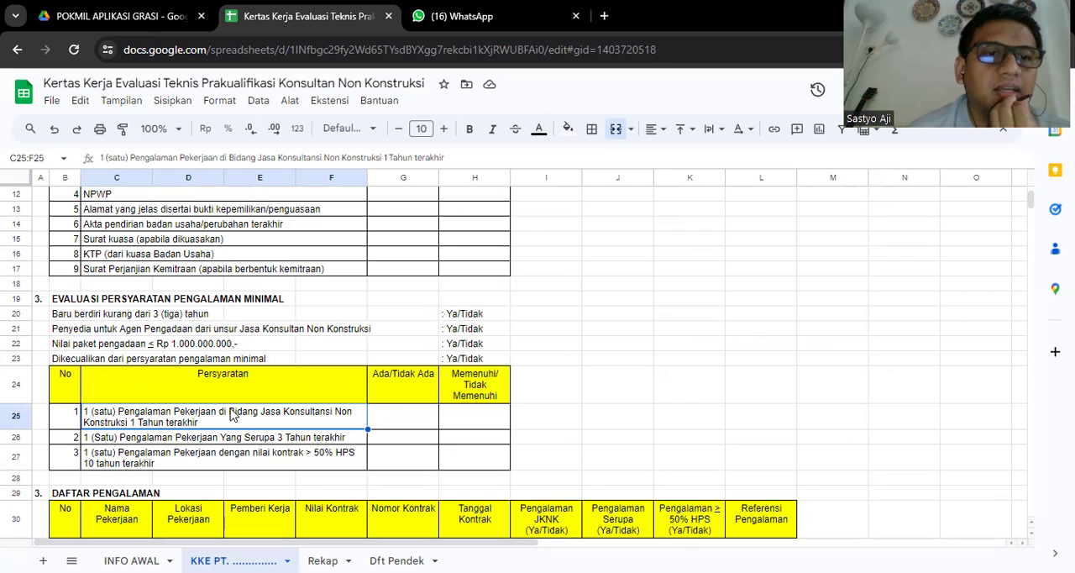
key(Down)
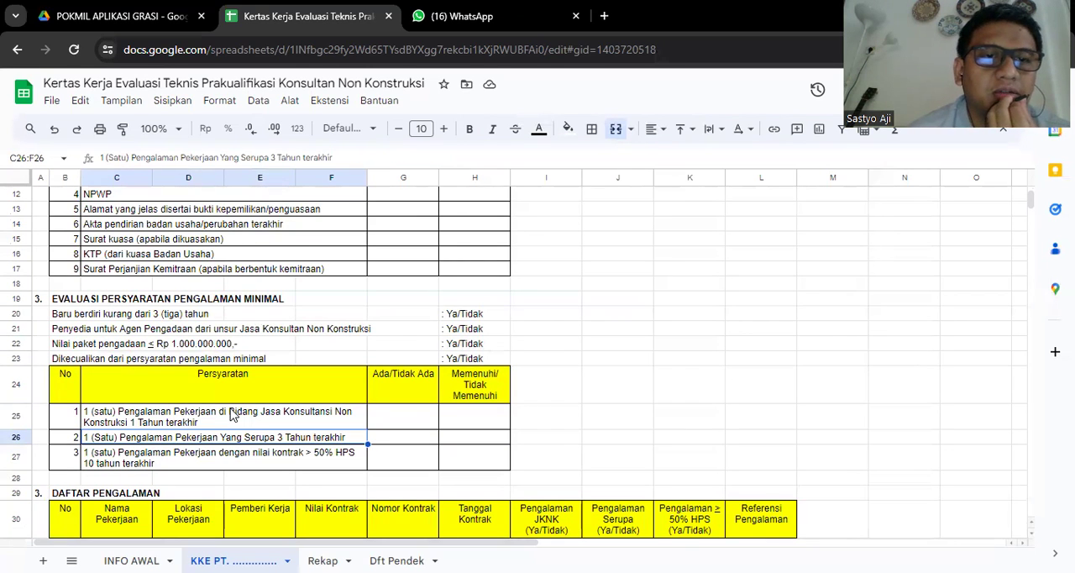
key(Down)
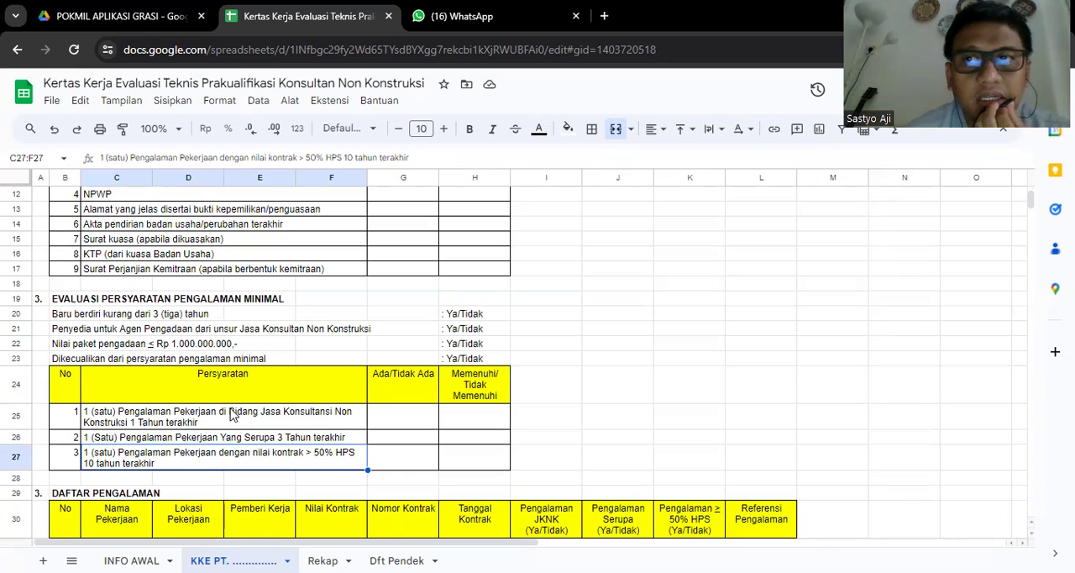
key(Right)
key(Up)
key(Up)
key(Up)
key(Up)
key(Up)
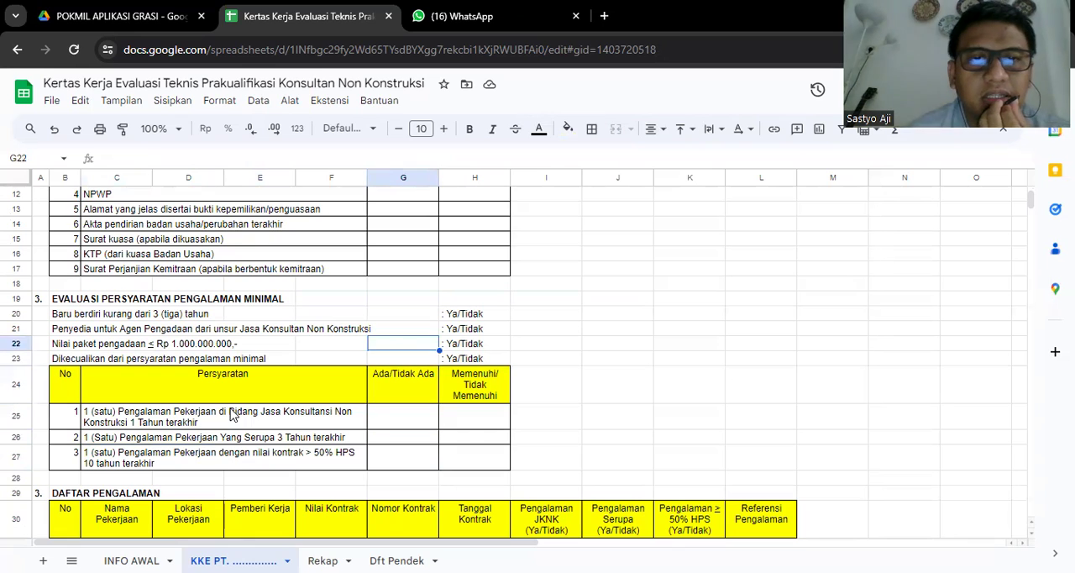
key(Up)
key(Up)
key(Right)
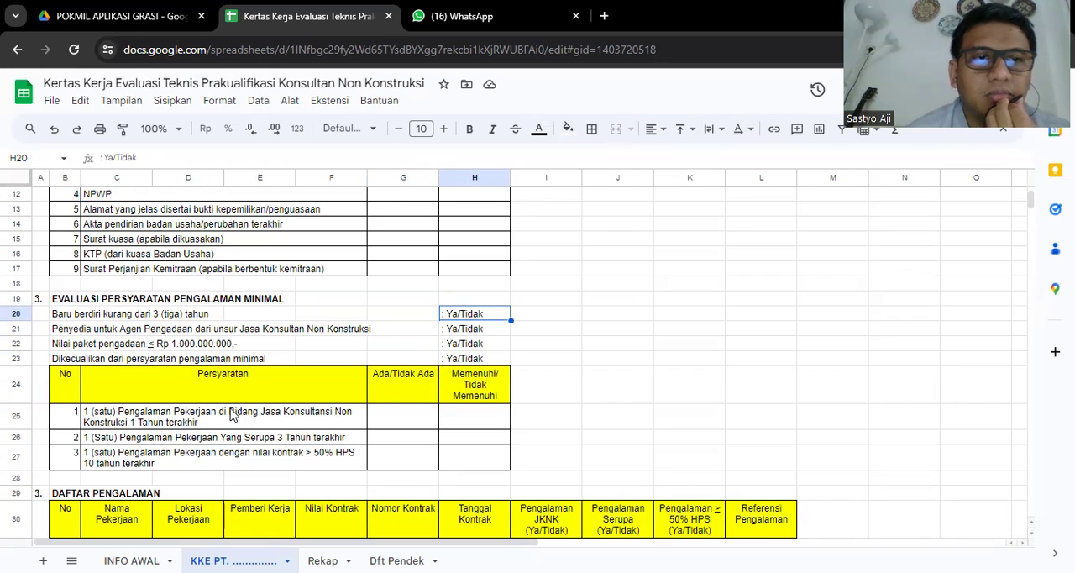
- Review the four Ya/Tidak answers under EVALUASI PERSYARATAN PENGALAMAN MINIMAL, ending at the one for newly established companies
key(Down)
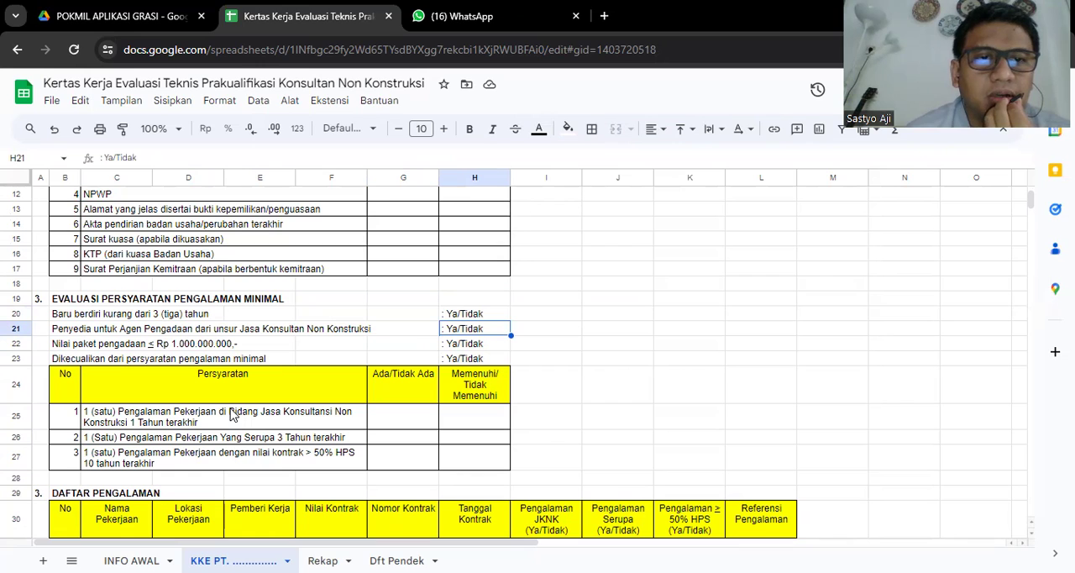
key(Down)
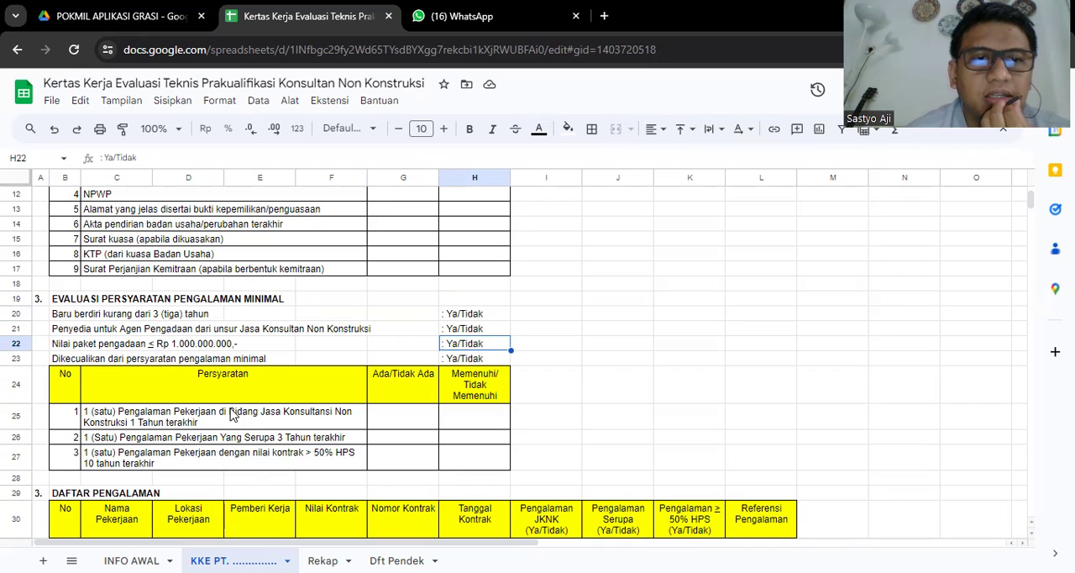
key(Down)
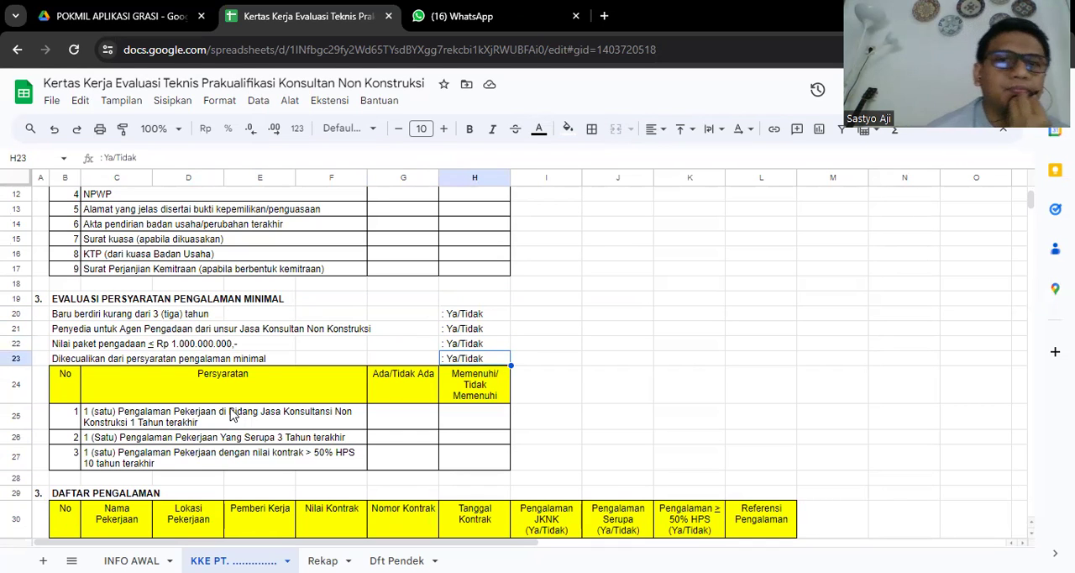
key(Up)
key(Up)
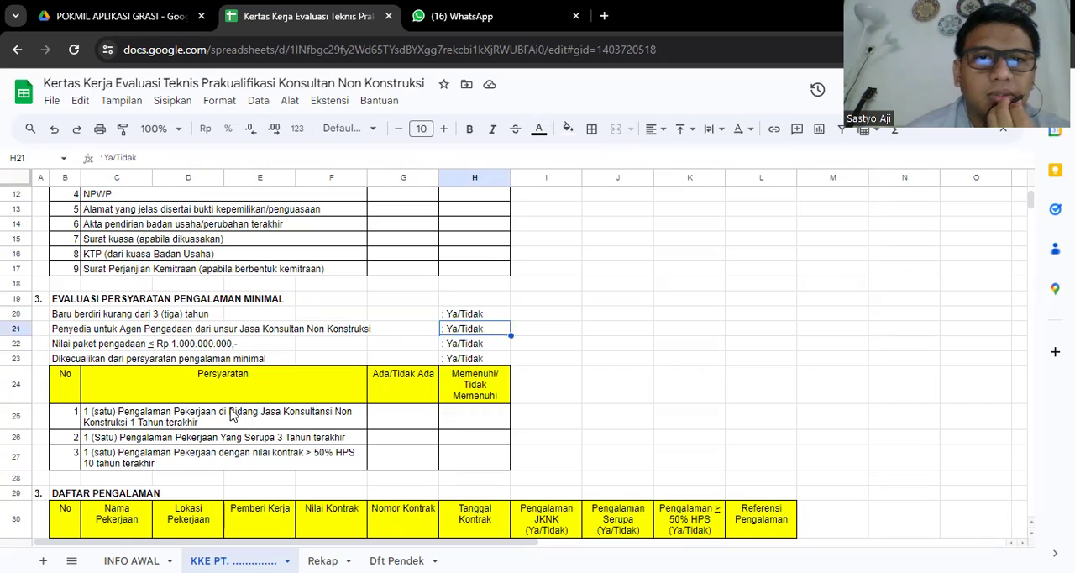
key(Up)
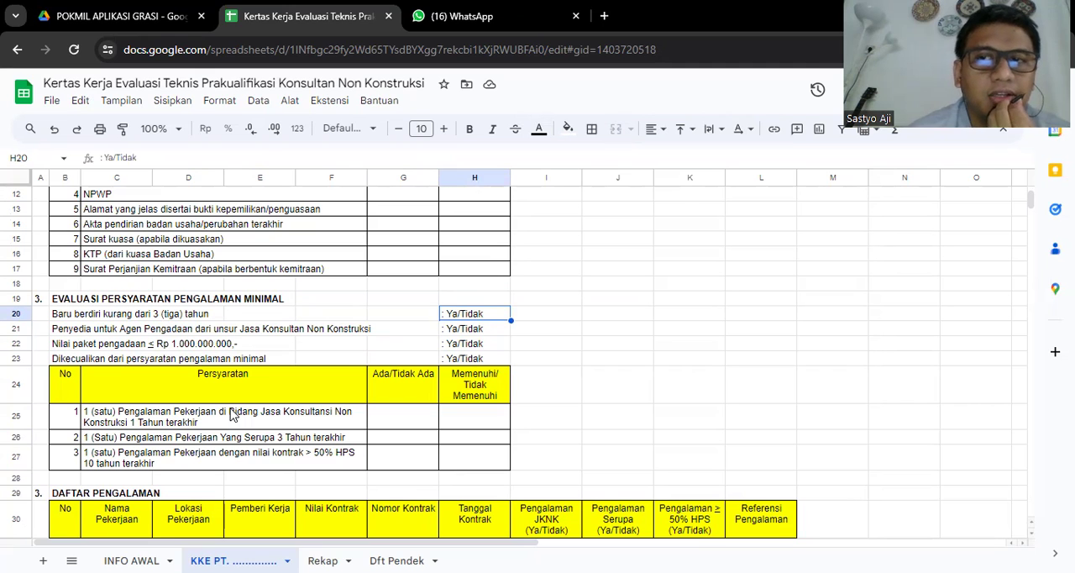
- Examine the Ada/Tidak Ada and Memenuhi/Tidak Memenuhi columns for the three minimum work experience requirements
key(Down)
key(Down)
key(Down)
key(Down)
key(Down)
key(Down)
key(Down)
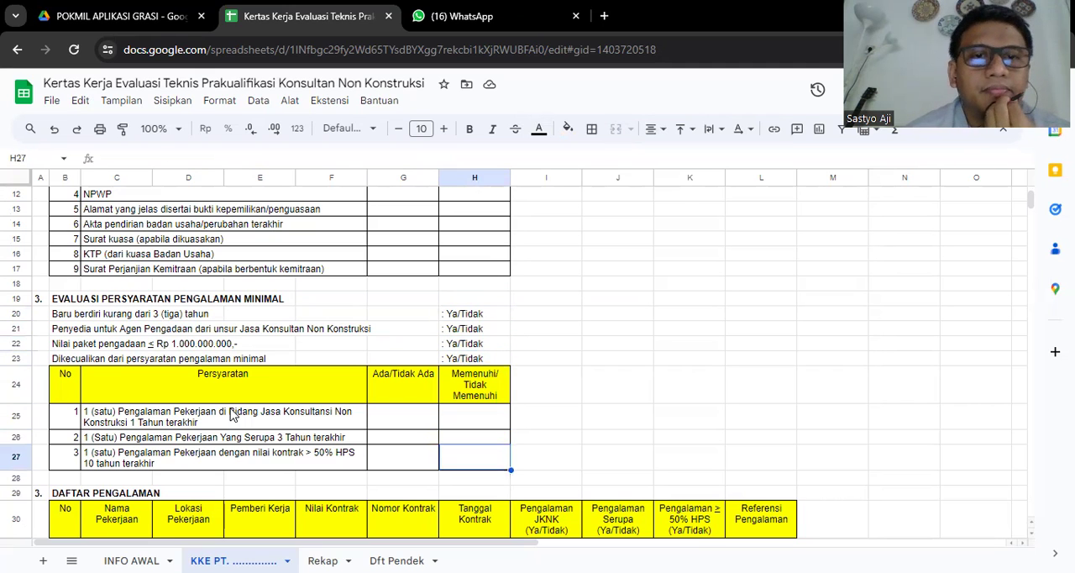
key(Up)
key(Up)
key(Up)
key(Left)
key(Right)
key(Left)
- Look over the DAFTAR PENGALAMAN table, from its numbered rows back to its heading
key(Down)
key(Down)
key(Down)
key(Down)
key(Down)
key(Down)
key(Down)
key(Down)
key(Down)
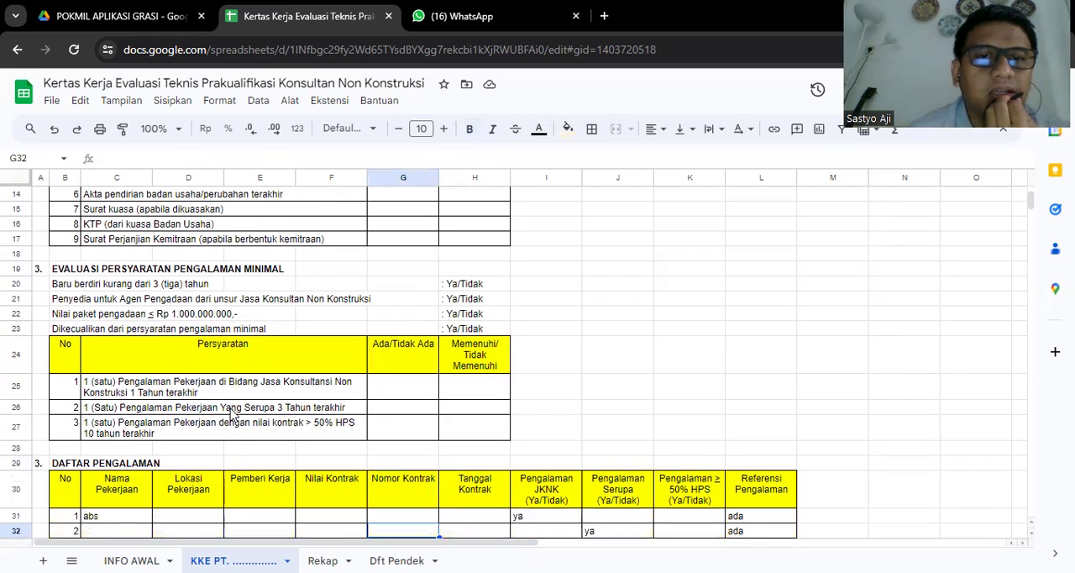
key(Down)
key(Down)
key(Down)
key(Down)
key(Down)
key(Down)
key(Down)
key(Down)
key(Down)
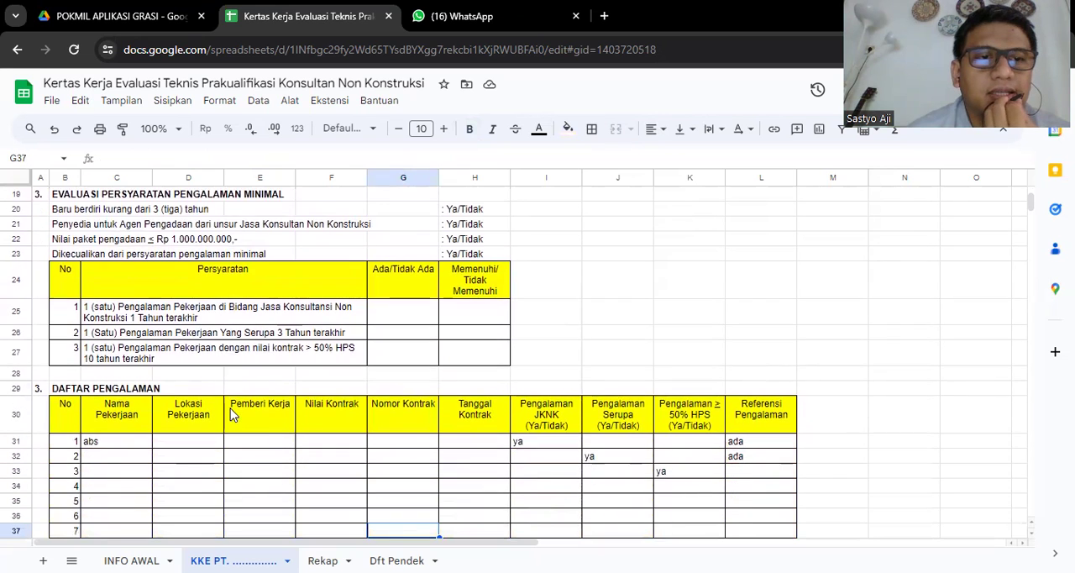
key(Down)
key(Down)
key(Down)
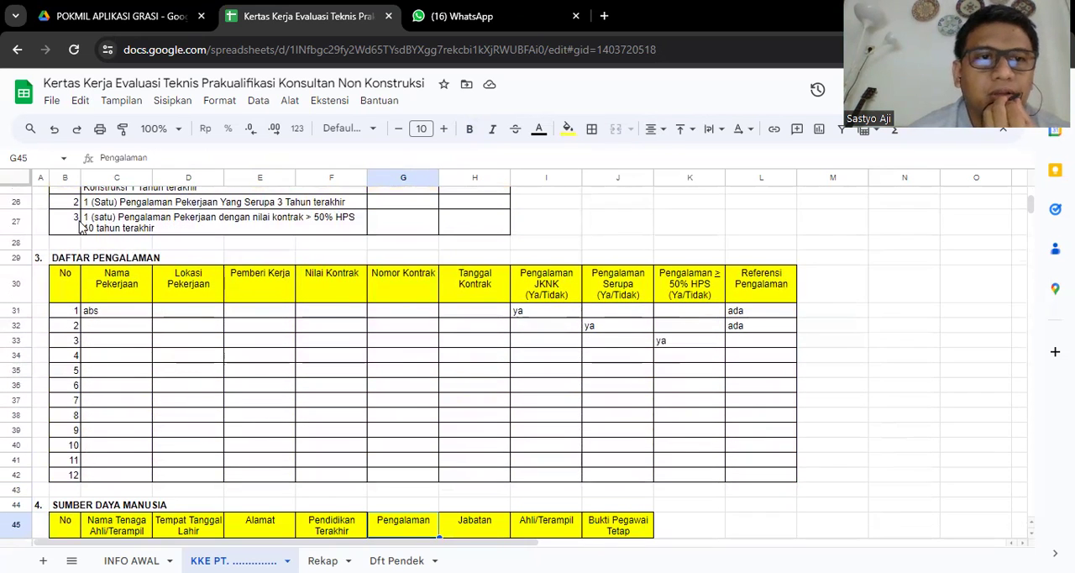
click(63, 259)
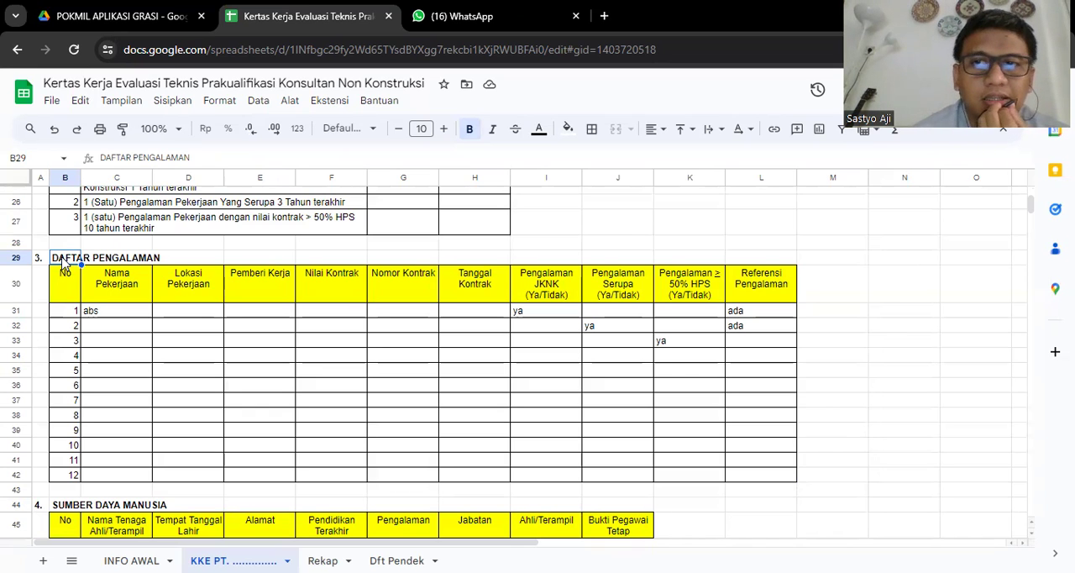
- Examine the DAFTAR PENGALAMAN job and contract columns, from Nama Pekerjaan to Tanggal Kontrak
click(117, 316)
click(145, 291)
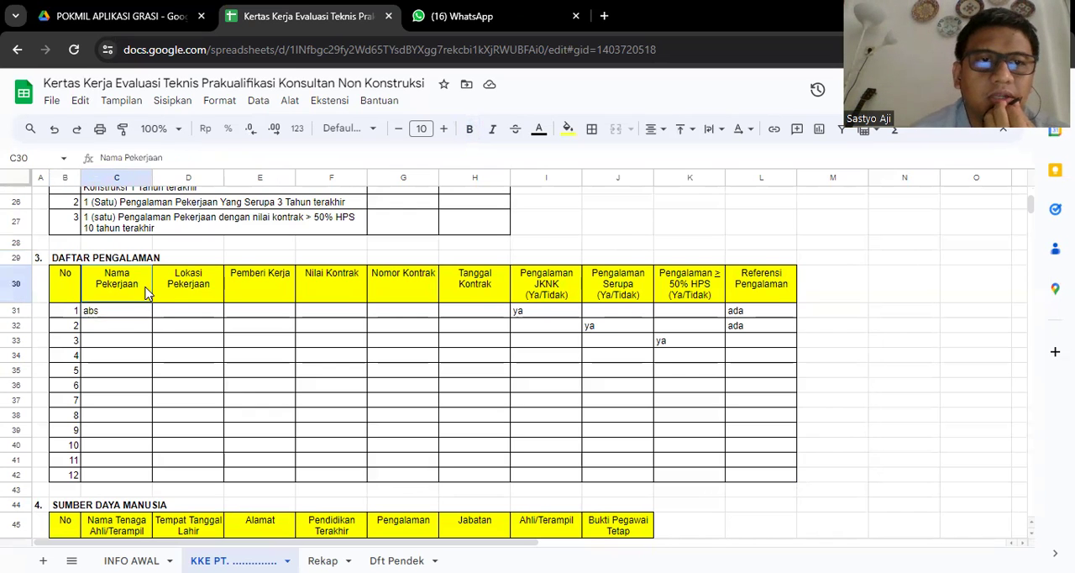
key(Right)
key(Right)
key(Right)
key(Right)
key(Right)
key(Right)
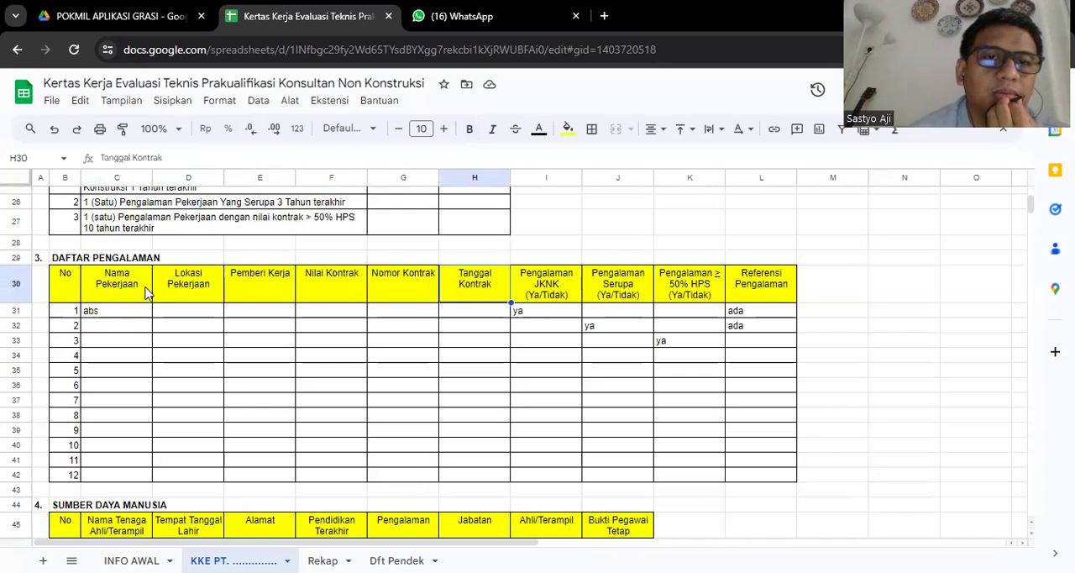
key(Left)
key(Left)
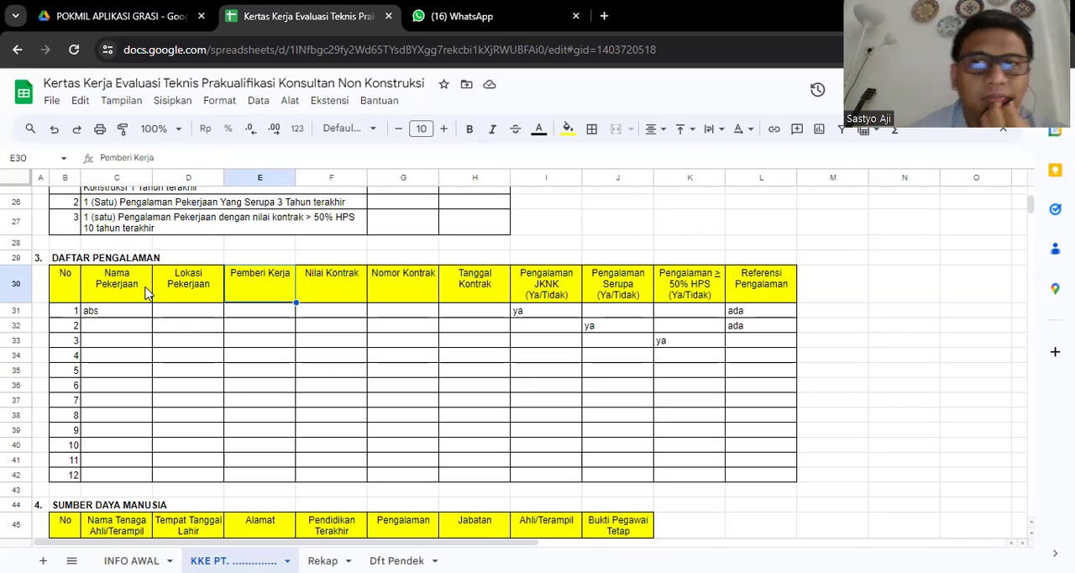
key(Left)
key(Left)
key(Right)
key(Right)
key(Right)
key(Right)
key(Right)
key(Right)
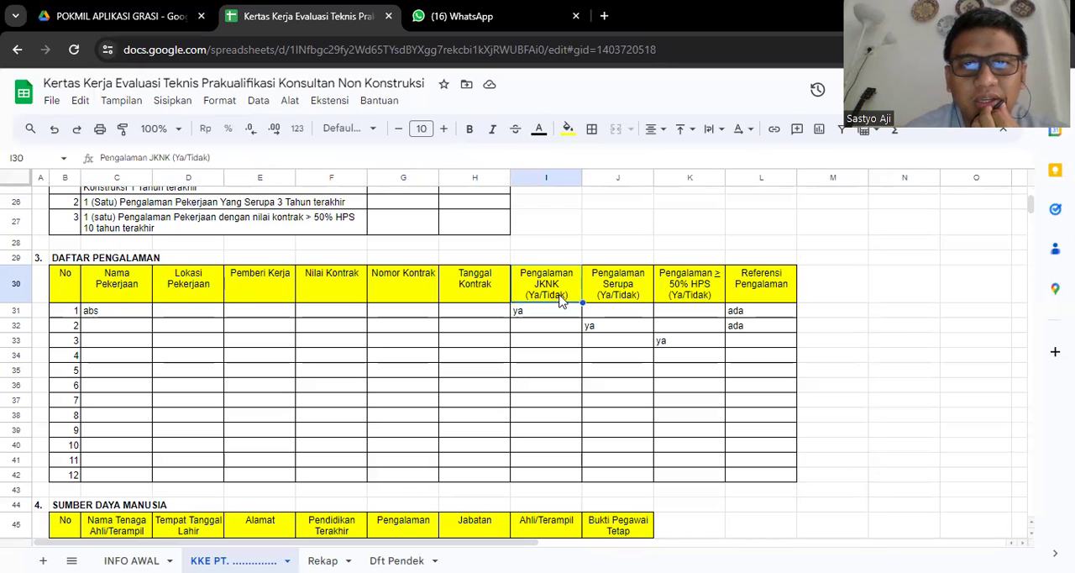
- Examine the Pengalaman JKNK, Pengalaman Serupa, Pengalaman ≥ 50% HPS and Referensi Pengalaman columns
key(Down)
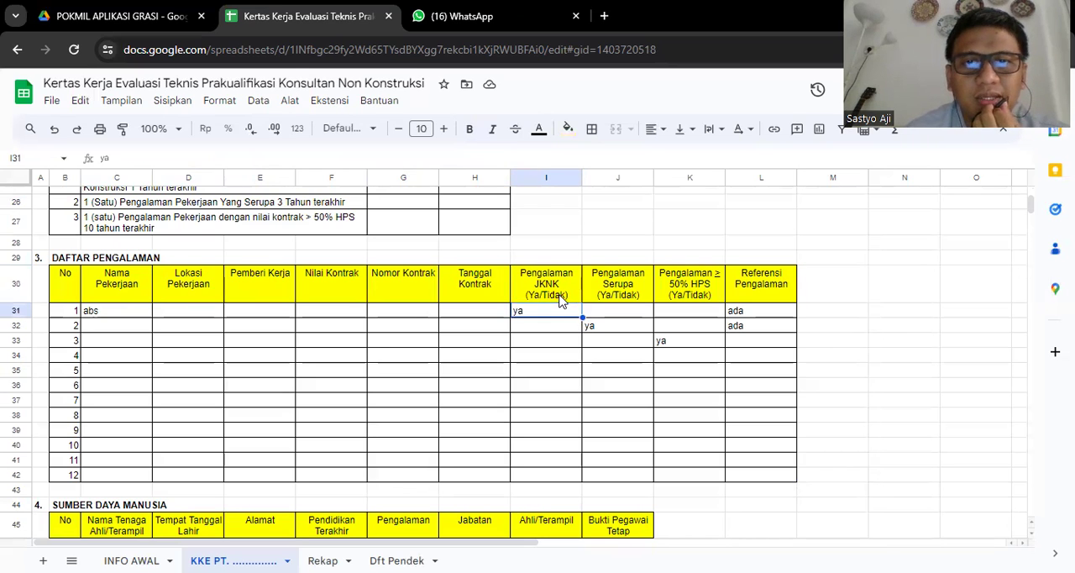
key(Up)
key(Down)
key(Up)
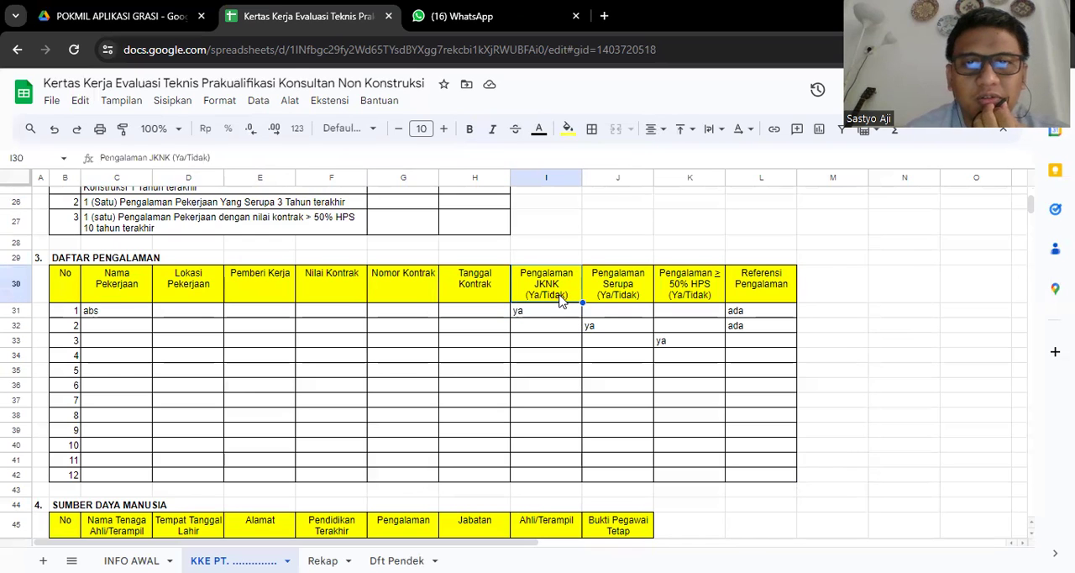
key(Right)
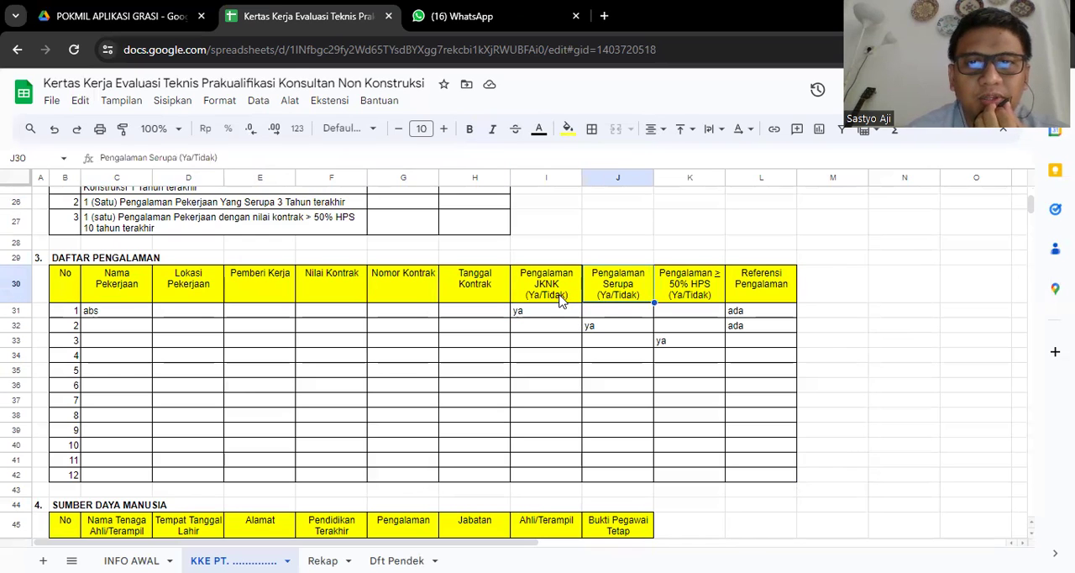
key(Right)
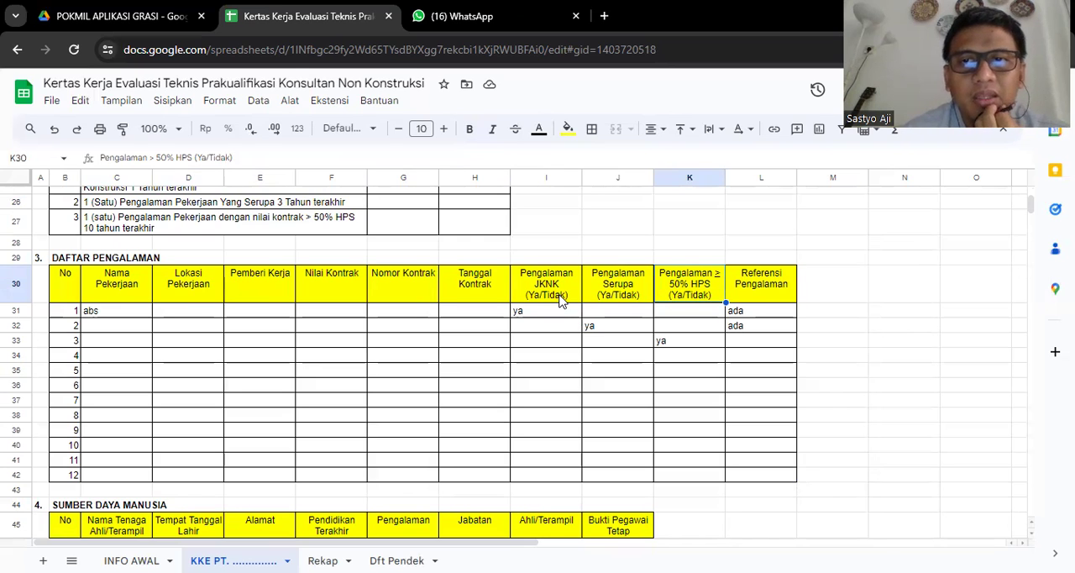
key(Right)
key(Right)
key(Left)
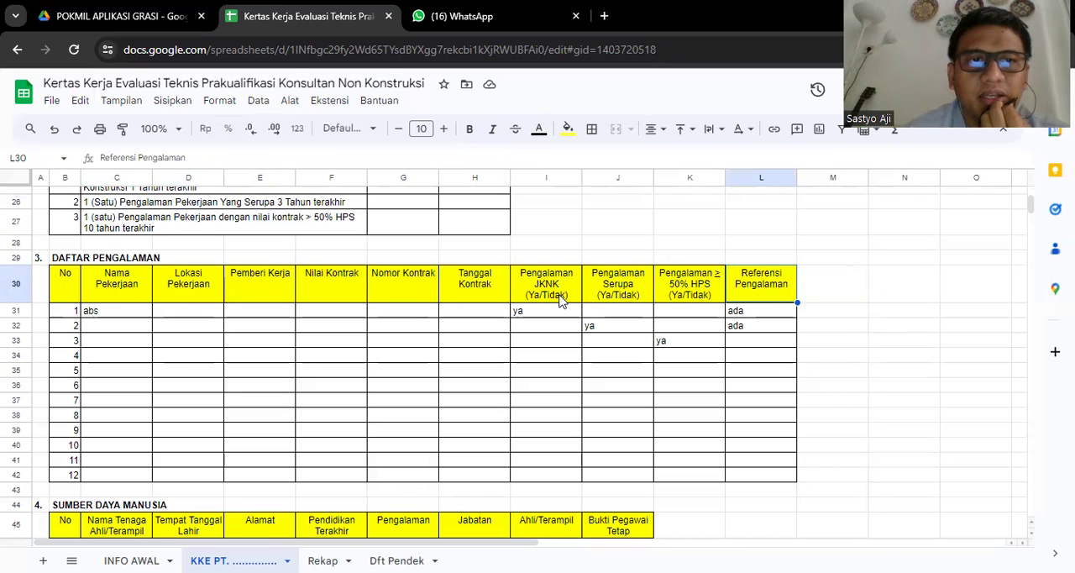
- Review the sample reference and Ya/Tidak entries in the first three rows of the DAFTAR PENGALAMAN table
key(Down)
key(Down)
key(Down)
key(Down)
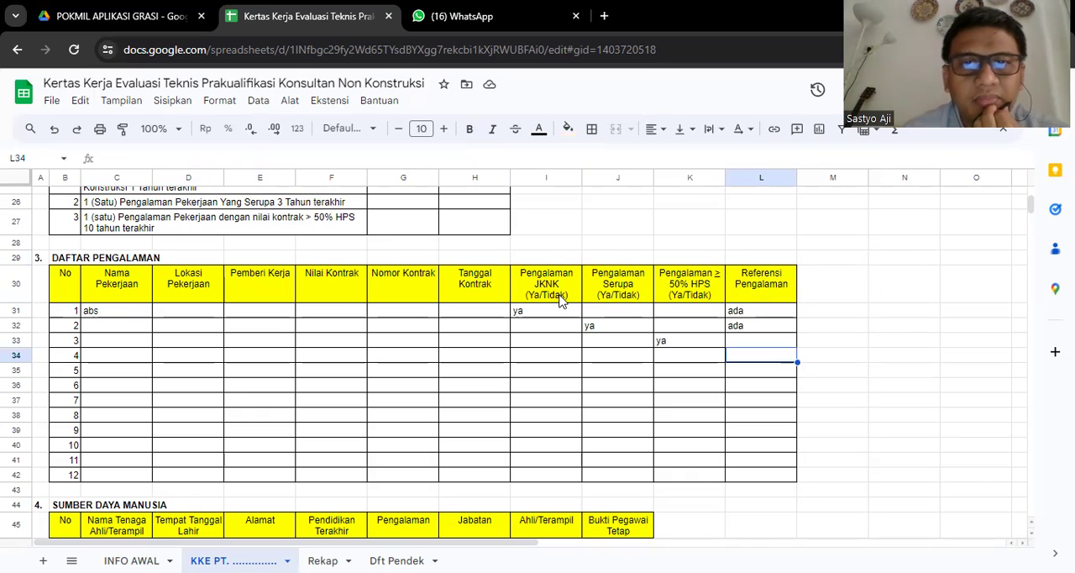
key(Up)
key(Up)
key(Down)
key(Down)
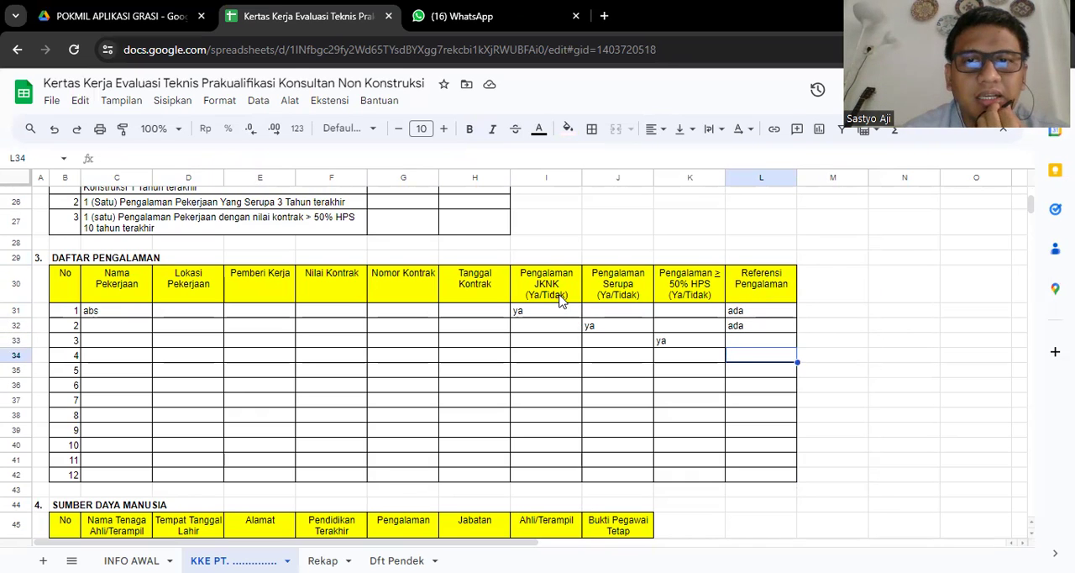
key(Left)
key(Left)
key(Up)
key(Up)
key(Left)
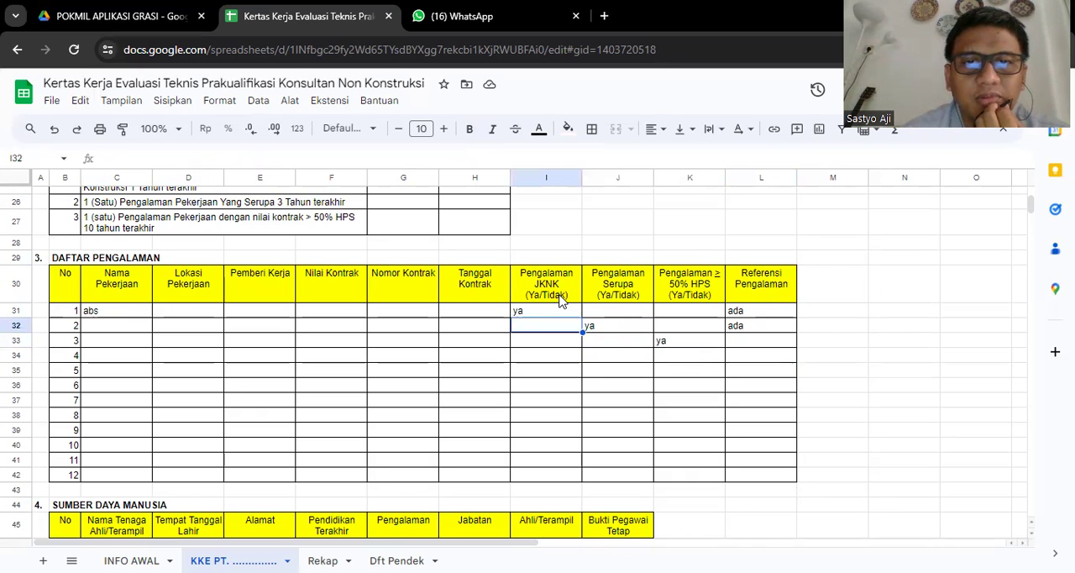
key(Up)
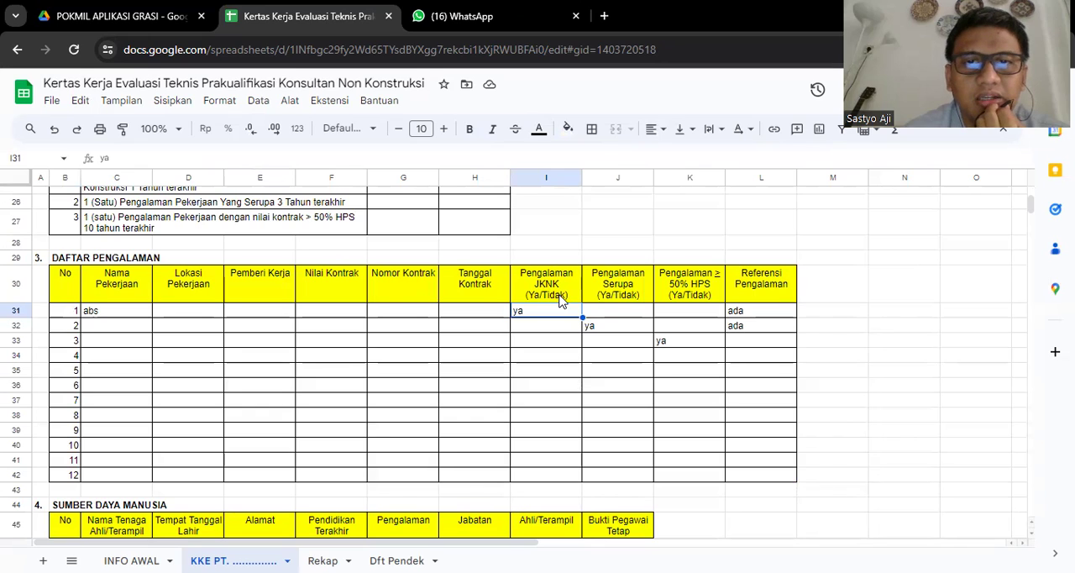
key(Down)
key(Right)
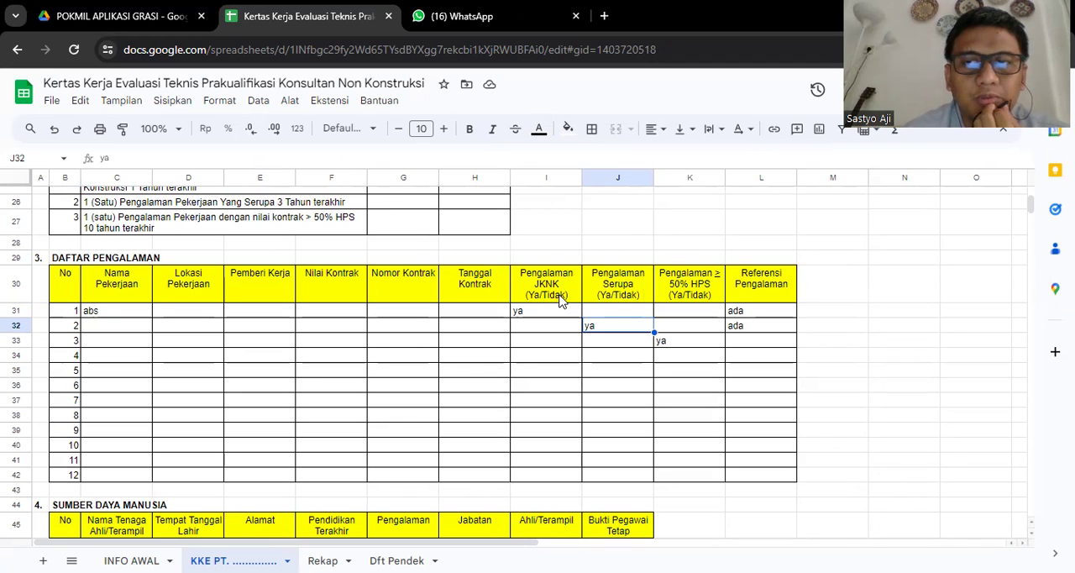
key(Down)
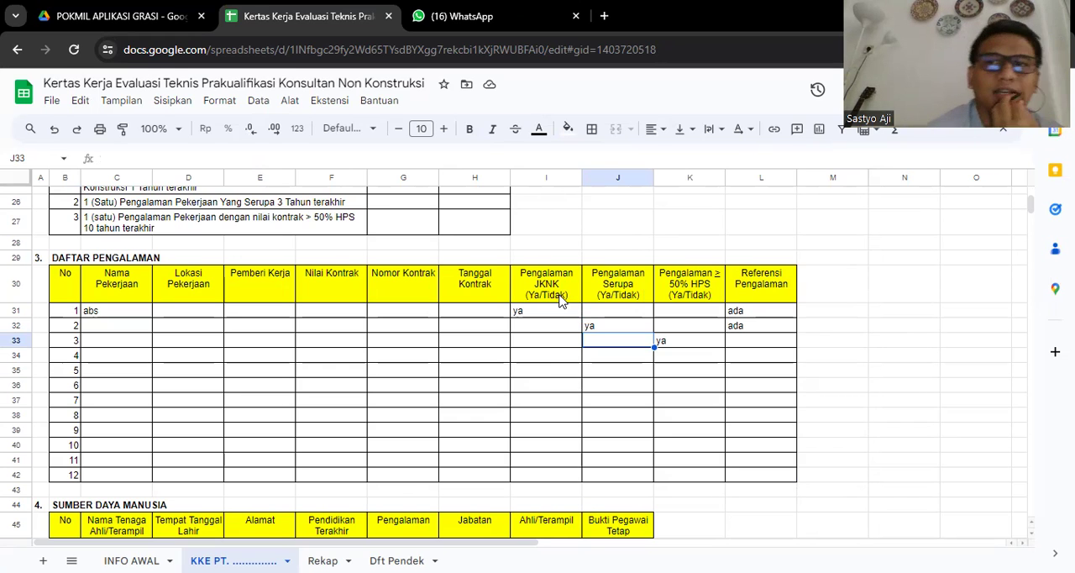
- Enter the expert's name under Nama Tenaga Ahli/Terampil in row 1 of the SUMBER DAYA MANUSIA table
key(Down)
key(Down)
key(Down)
key(Down)
key(Down)
key(Down)
key(Down)
key(Down)
key(Down)
key(Down)
key(Down)
key(Down)
key(Down)
key(Down)
key(Down)
key(Down)
key(Down)
key(Down)
key(Down)
key(Down)
key(Down)
key(Down)
key(Down)
key(Down)
key(Down)
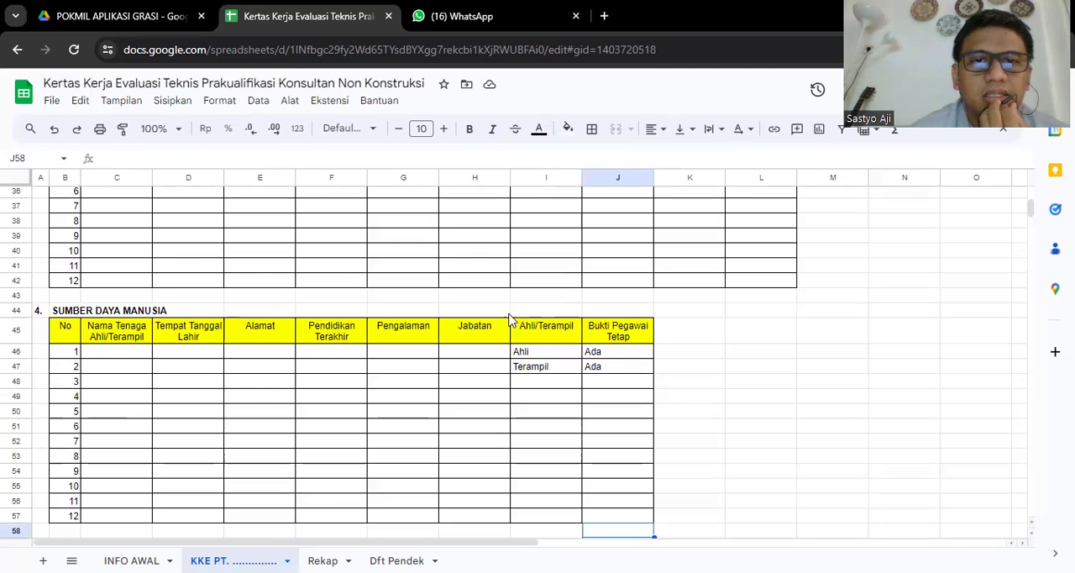
click(121, 359)
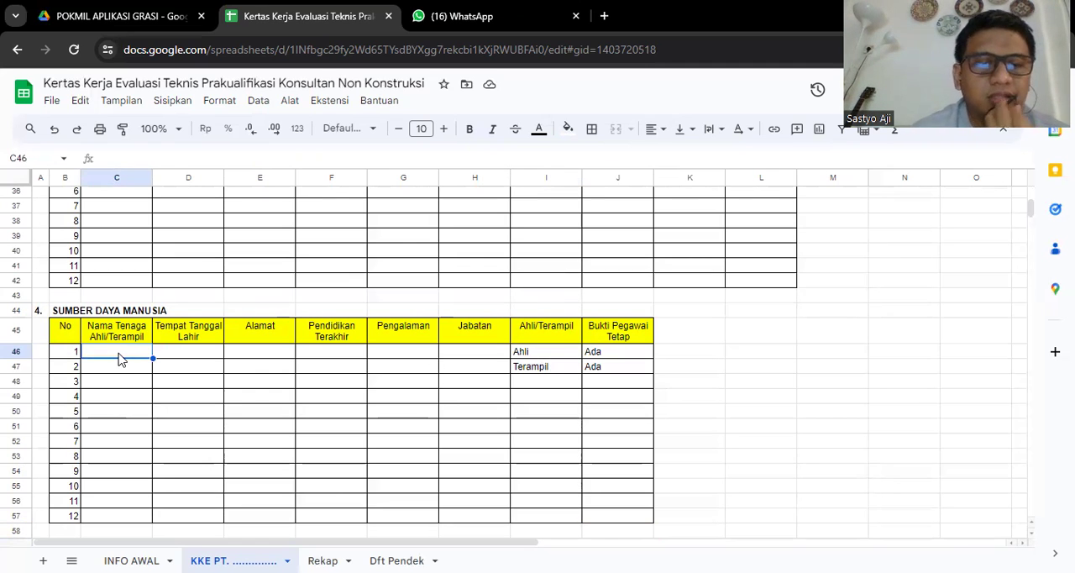
text(joko)
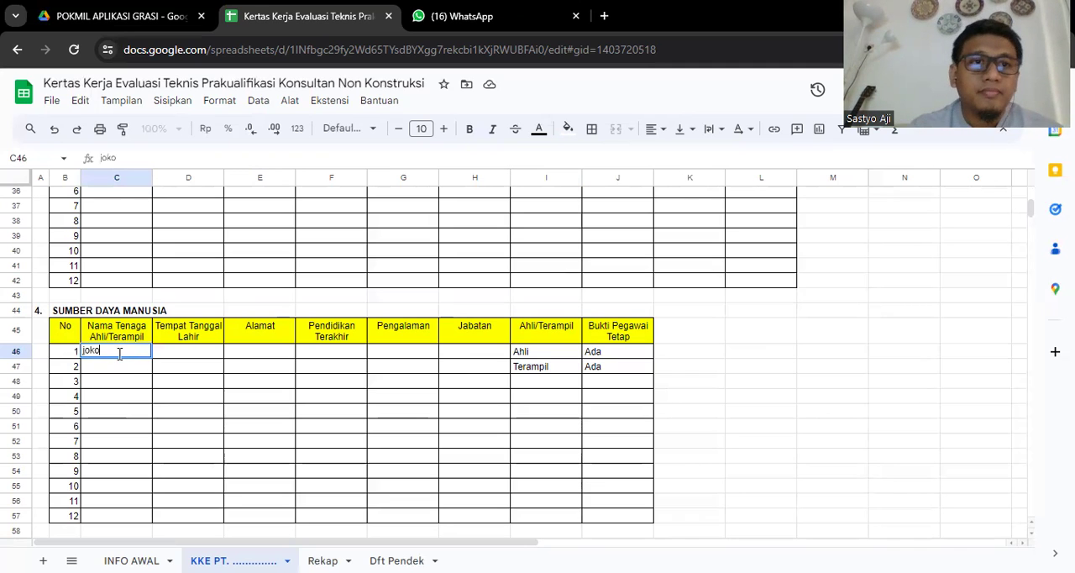
key(Return)
key(Up)
- Fill in the first expert's place and date of birth under Tempat Tanggal Lahir and the address under Alamat
key(Right)
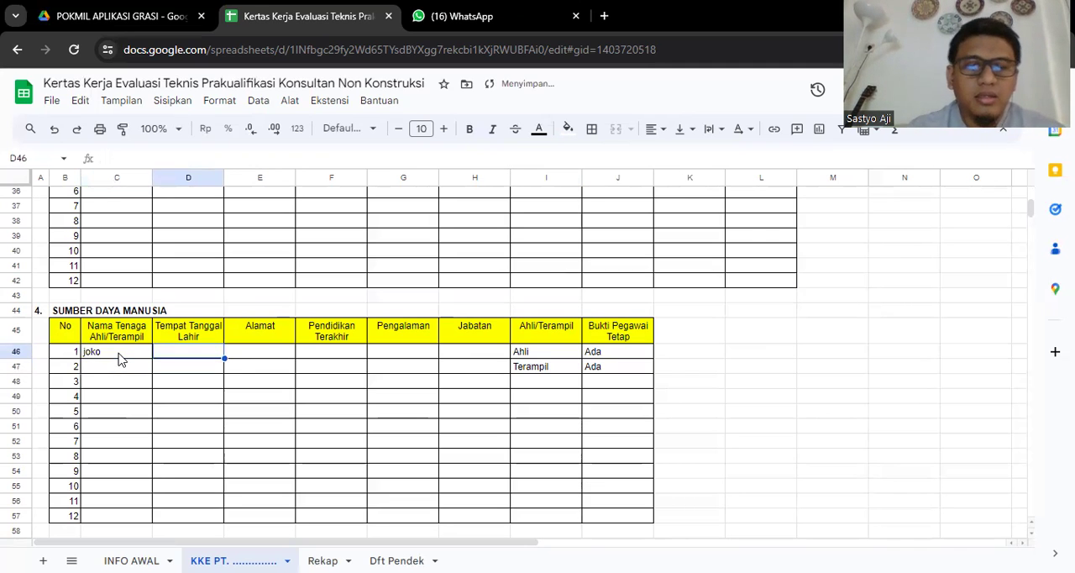
text(jkt, 1)
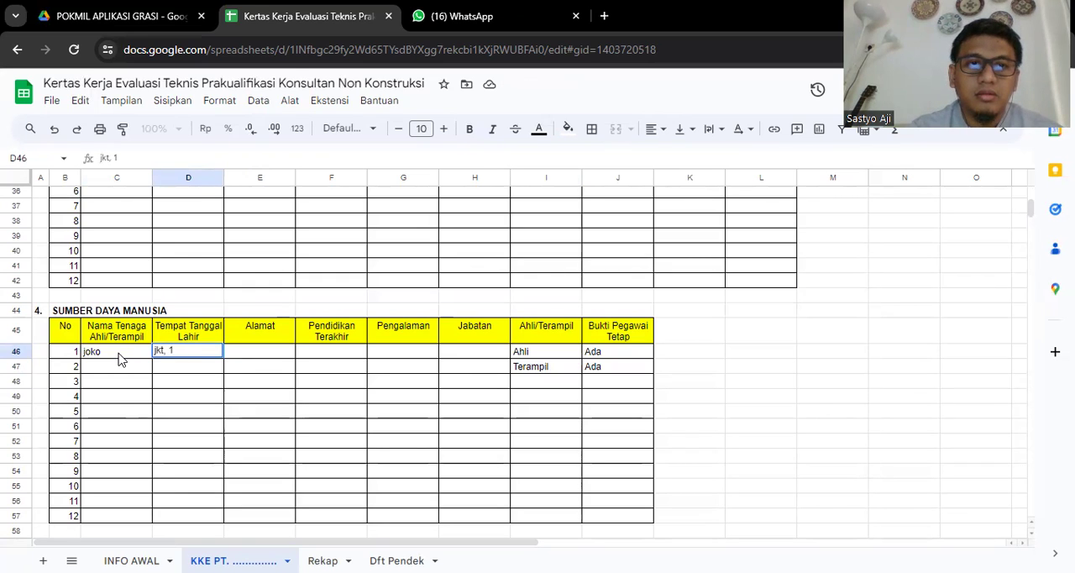
text( januari)
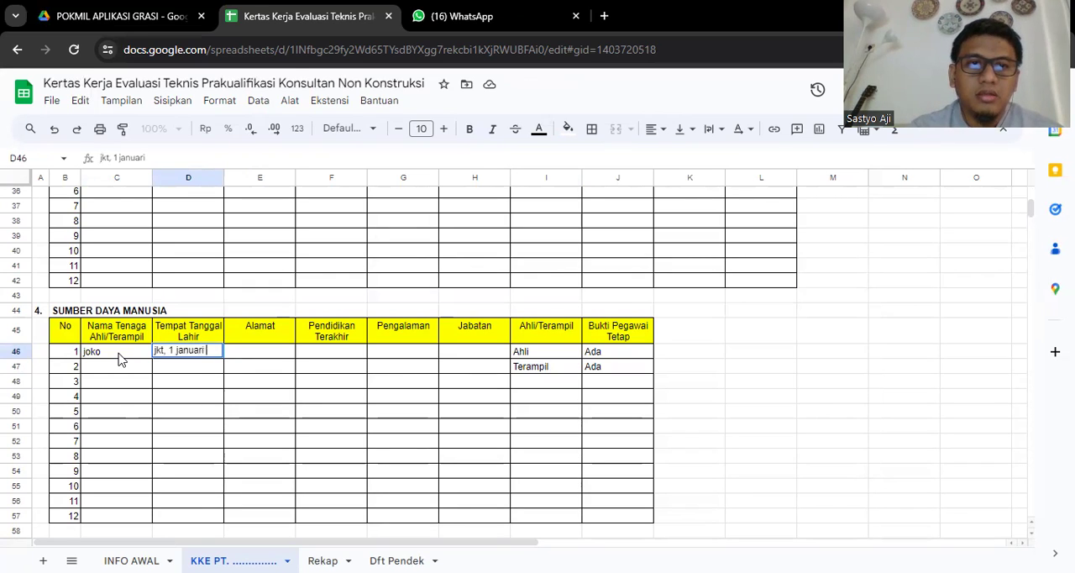
text( 1986)
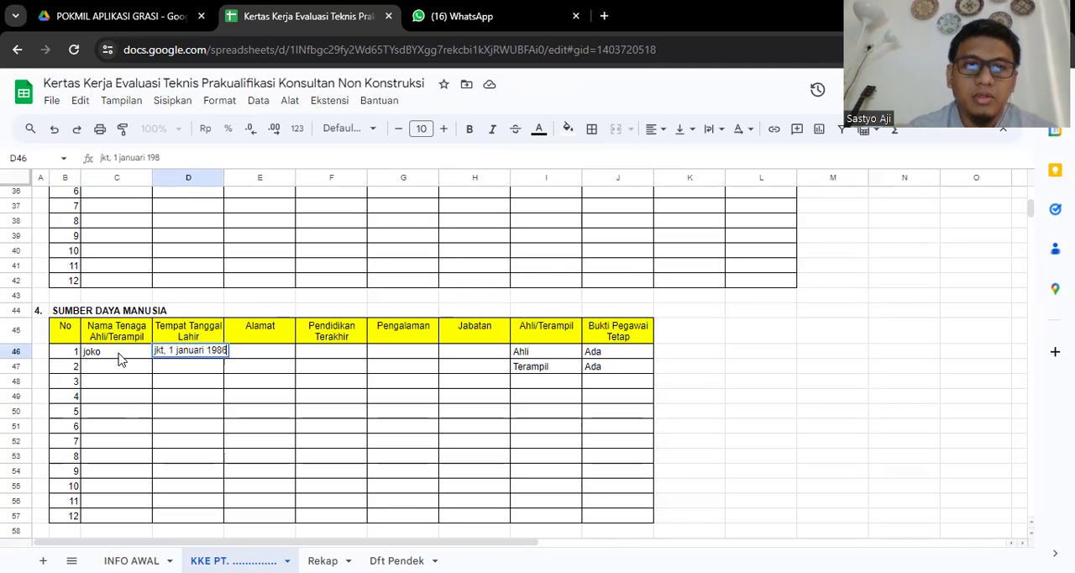
key(Return)
key(Right)
key(Up)
text(jl. swada)
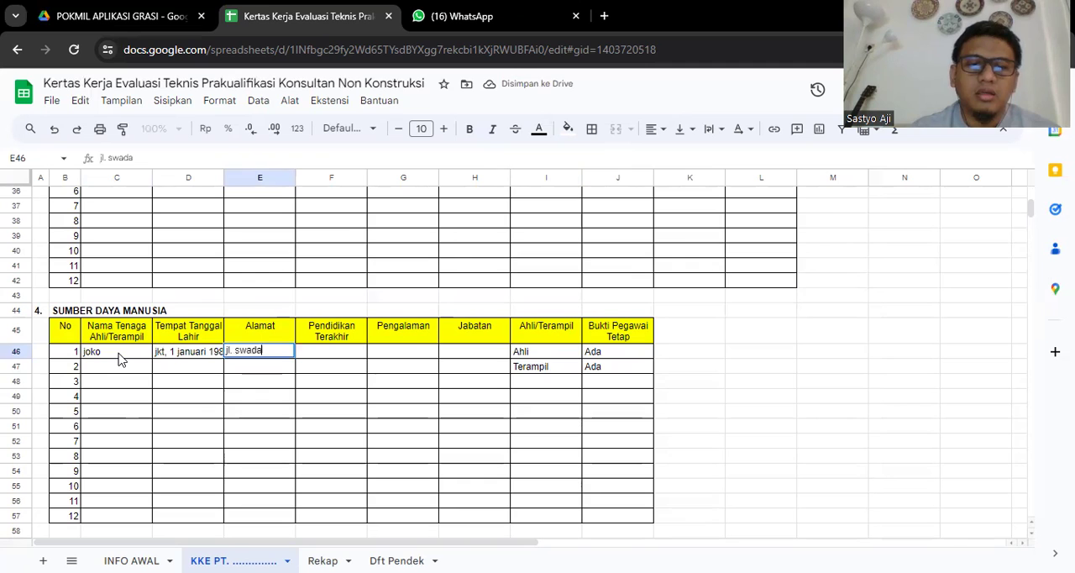
text(ya ....)
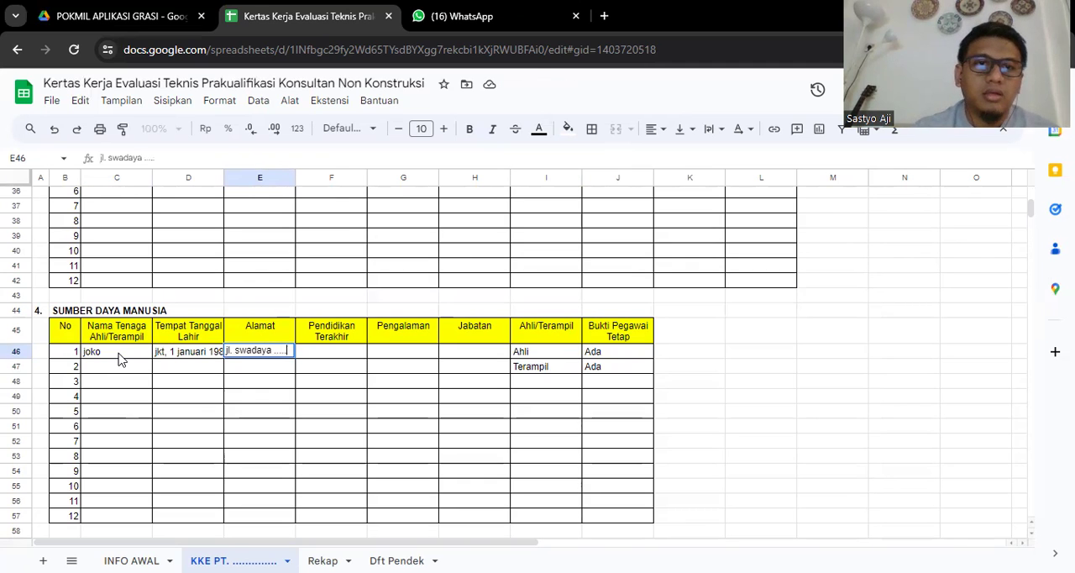
key(Return)
- Set the first expert's Pendidikan Terakhir to S2 and Pengalaman to 10 tahun in the SUMBER DAYA MANUSIA table
key(Right)
key(Up)
text(S2)
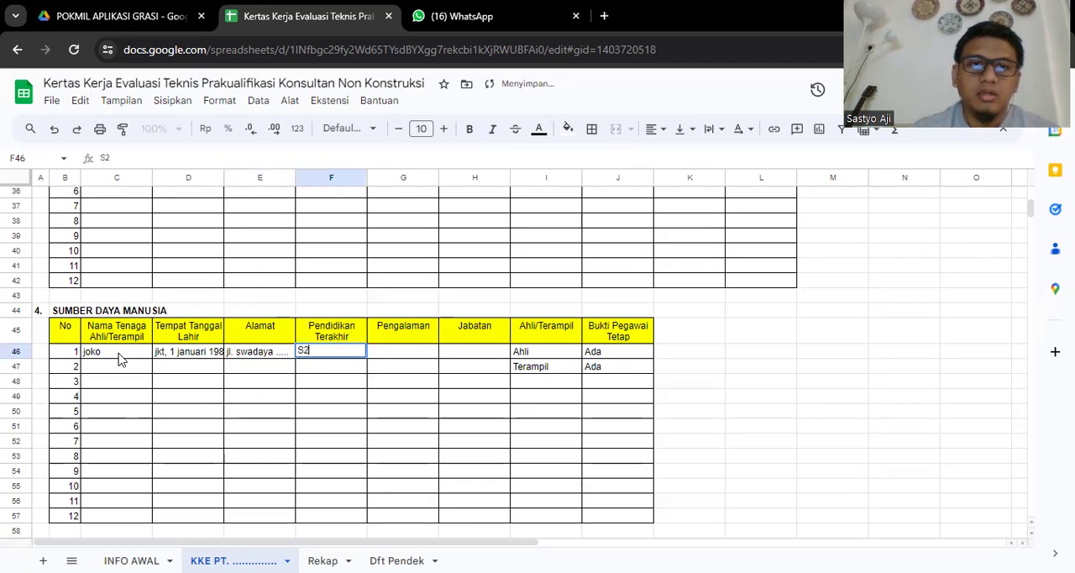
key(Tab)
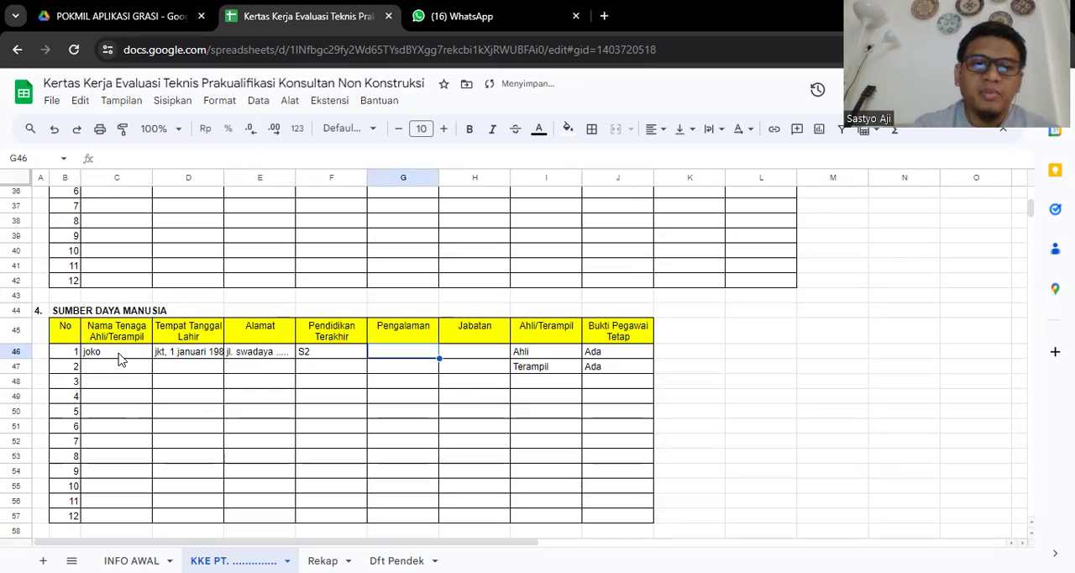
text(10 tahun)
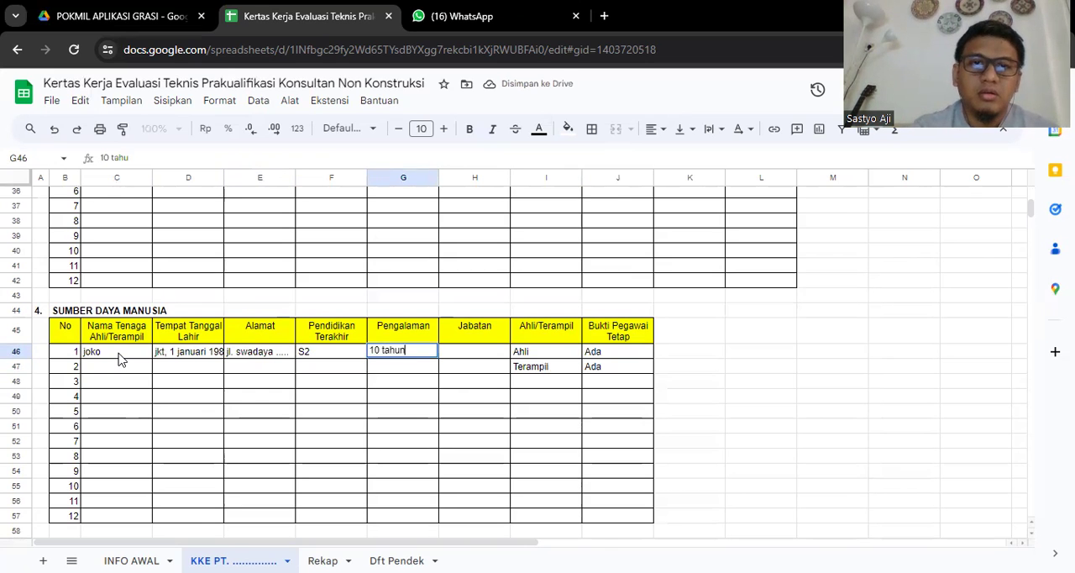
key(Return)
- Enter Programmer as the first expert's Jabatan in the SUMBER DAYA MANUSIA table
key(Right)
key(Up)
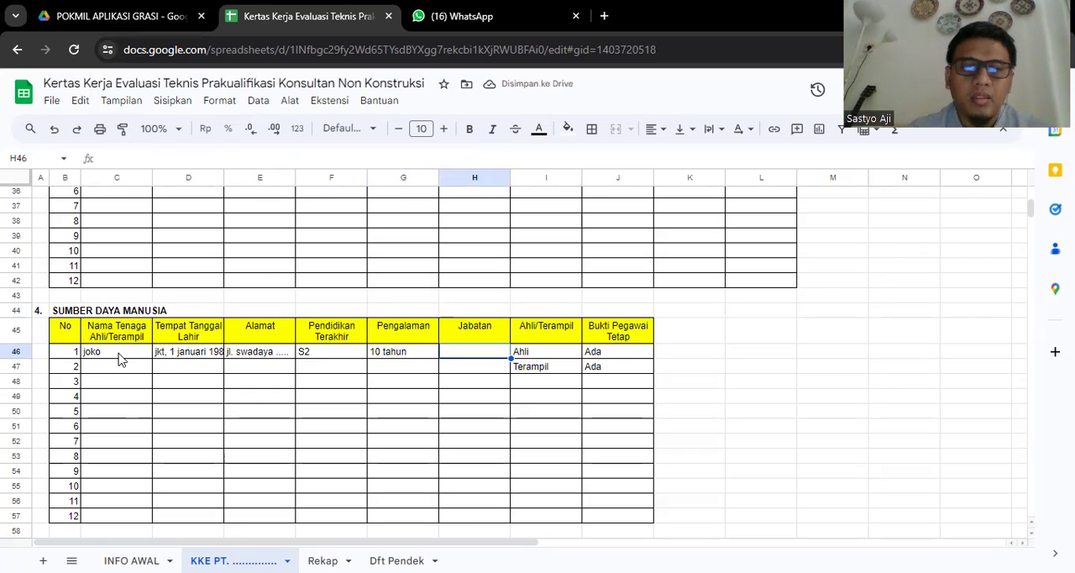
text(Programmer)
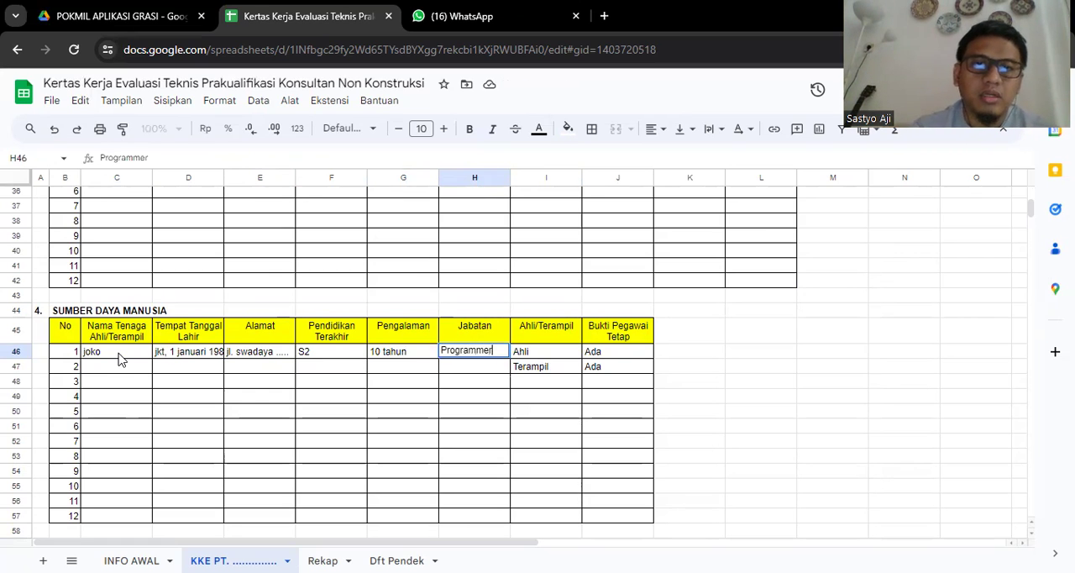
key(Return)
- Review the first expert's entries under Ahli/Terampil and Bukti Pegawai Tetap
key(Right)
key(Up)
key(Up)
key(Down)
key(Up)
key(Down)
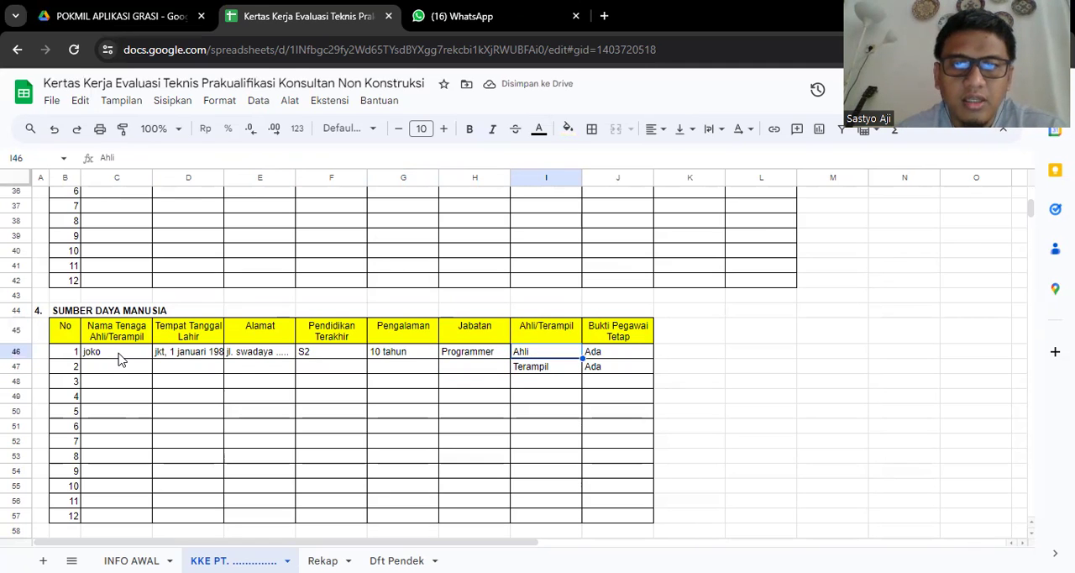
key(Right)
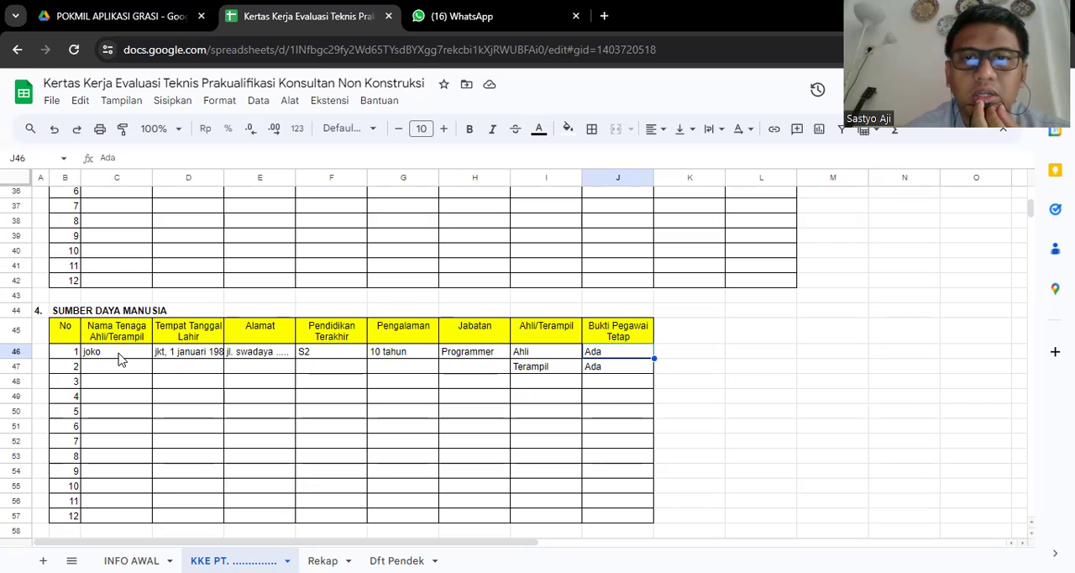
- Examine the layout of the PERALATAN table below the SUMBER DAYA MANUSIA section, through to its Total Nilai Alat row
key(Down)
key(Down)
key(Down)
key(Down)
key(Down)
key(Down)
key(Down)
key(Down)
key(Down)
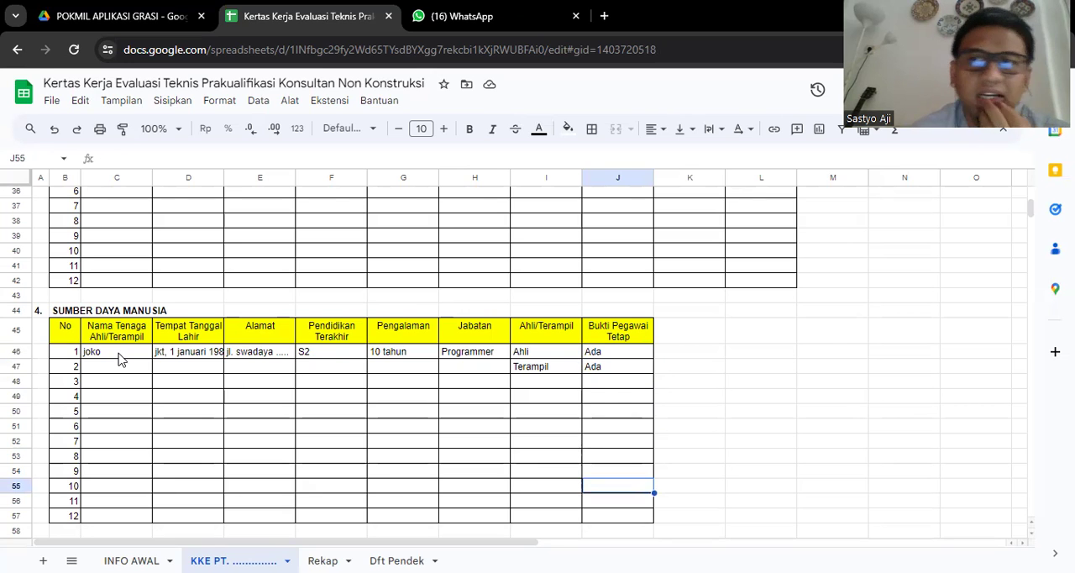
key(Down)
key(Down)
key(Down)
key(Down)
key(Down)
key(Down)
key(Down)
key(Down)
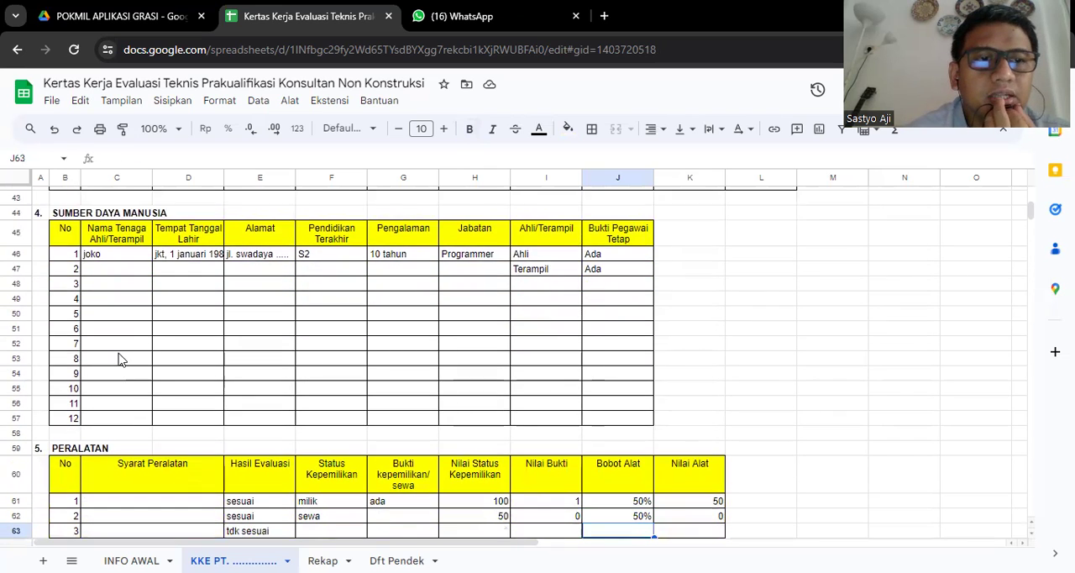
key(Down)
key(Down)
key(Down)
key(Down)
key(Down)
key(Down)
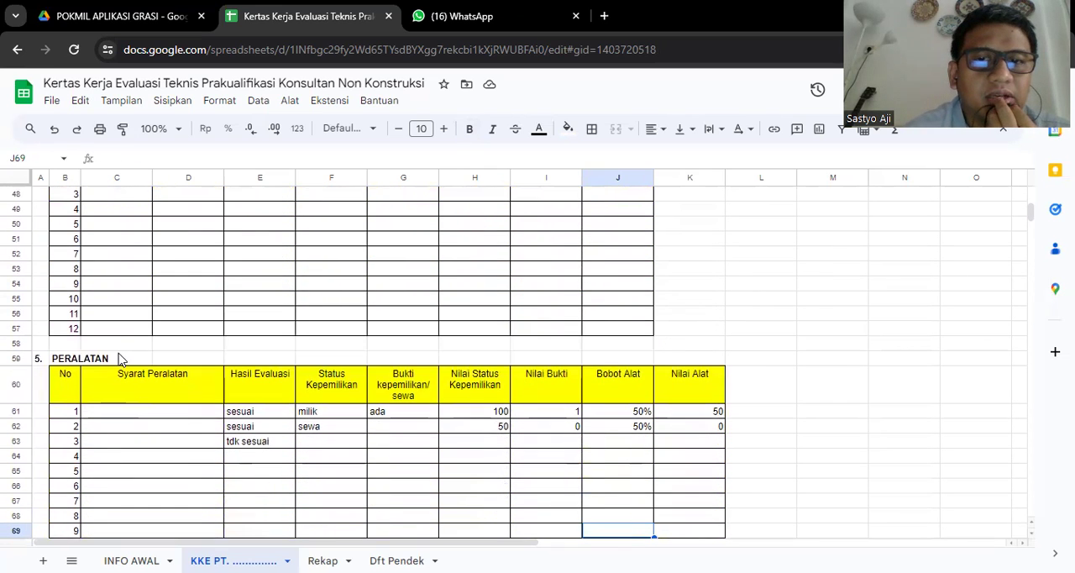
key(Down)
key(Down)
key(Down)
key(Down)
key(Down)
key(Down)
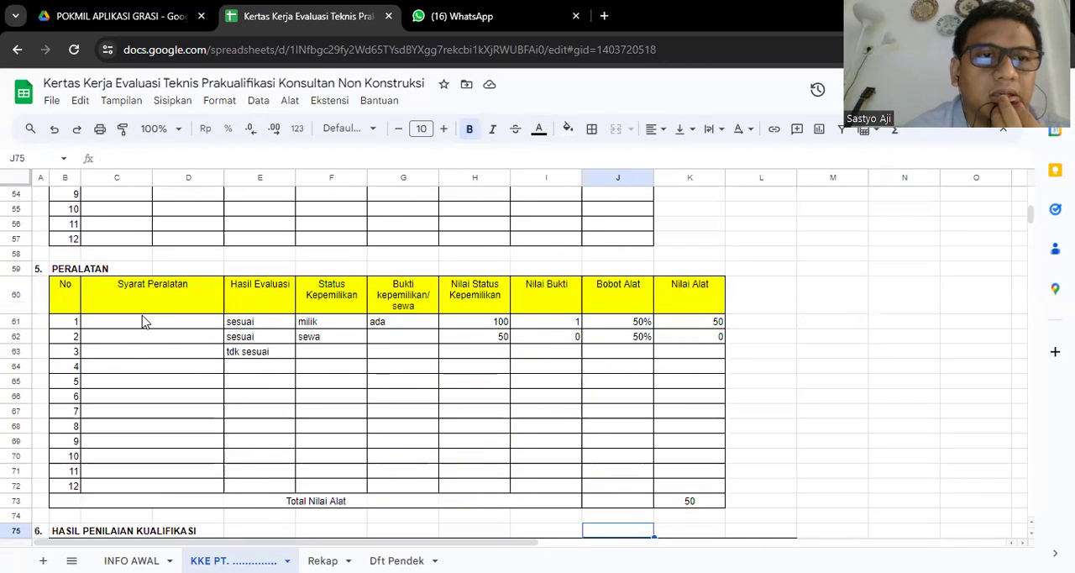
- Review the Syarat Peralatan and Hasil Evaluasi columns in the first rows of the PERALATAN table
click(140, 327)
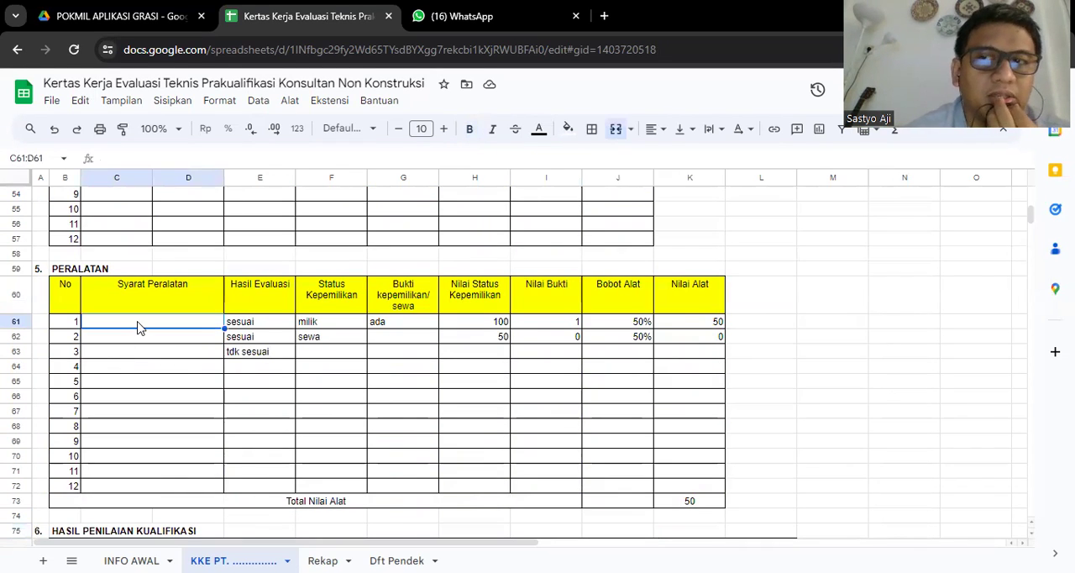
key(Down)
key(Down)
key(Down)
key(Down)
key(Down)
key(Down)
key(Down)
key(Down)
key(Down)
key(Down)
key(Down)
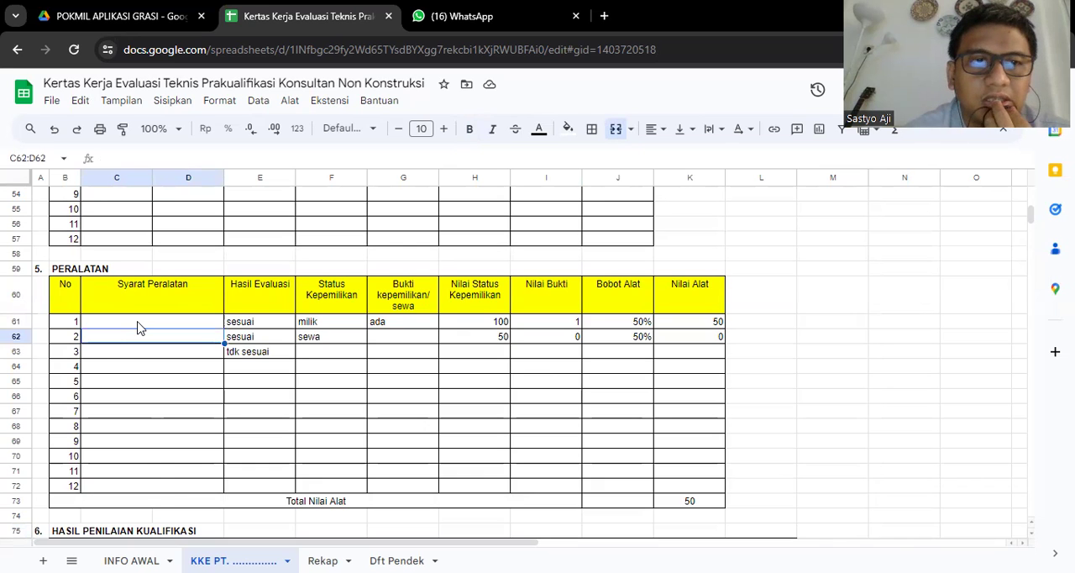
key(Up)
key(Up)
key(Up)
key(Up)
key(Up)
key(Up)
key(Up)
key(Up)
key(Up)
key(Up)
key(Up)
key(Up)
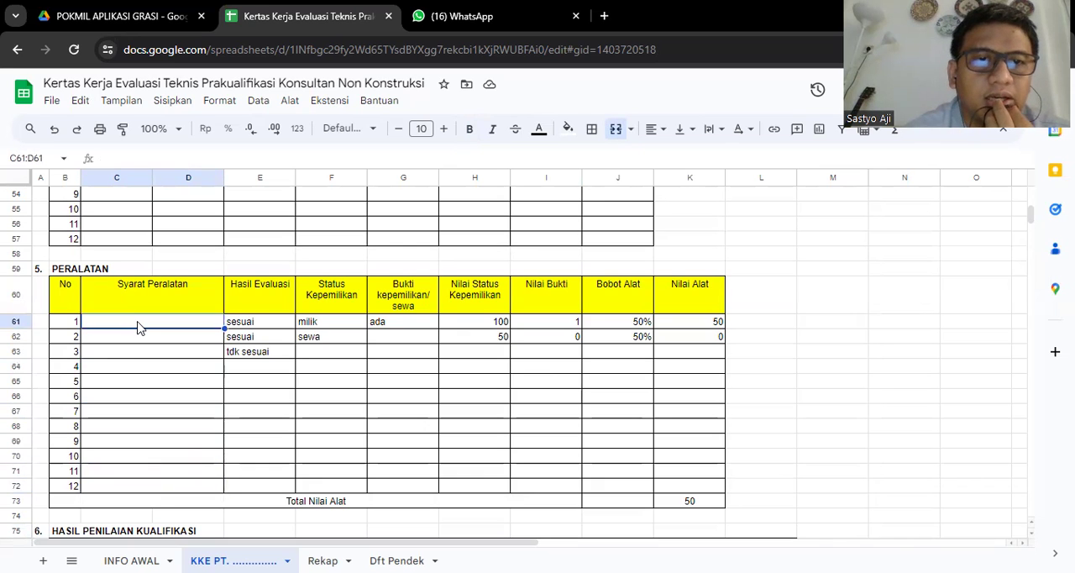
key(Right)
key(Down)
key(Up)
key(Down)
key(Up)
key(Down)
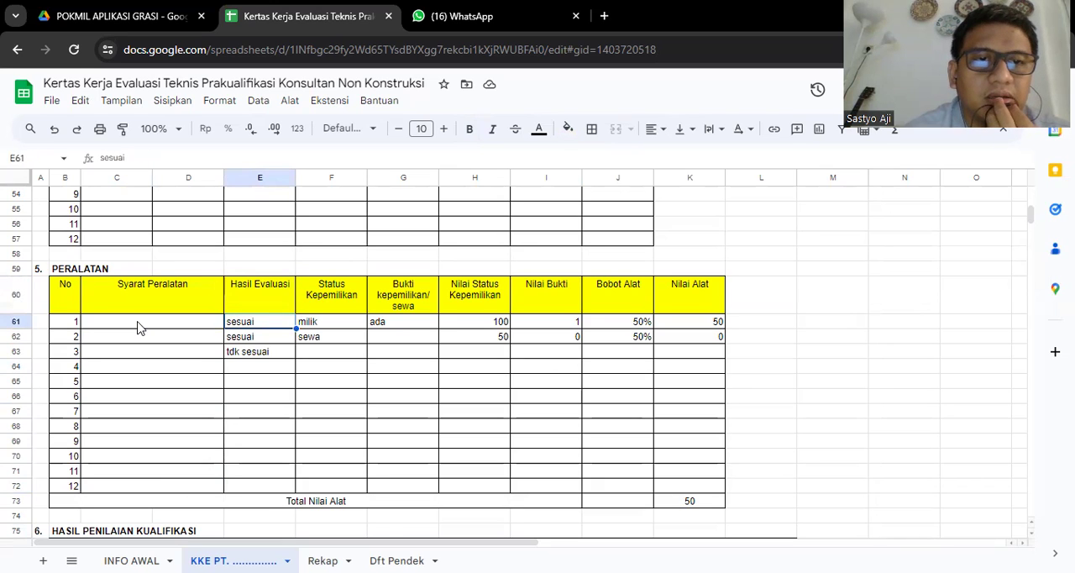
click(140, 328)
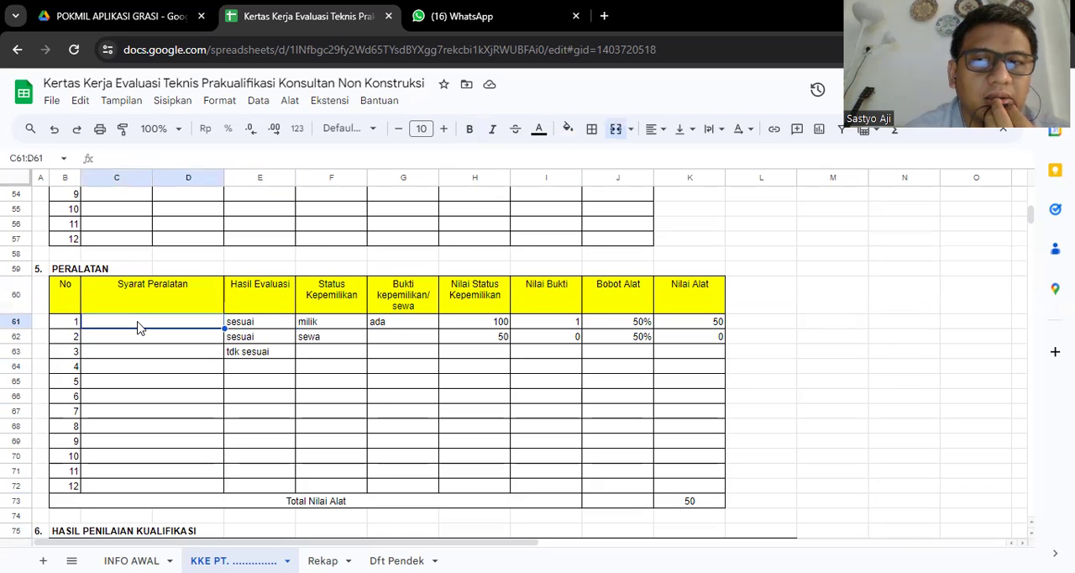
key(Right)
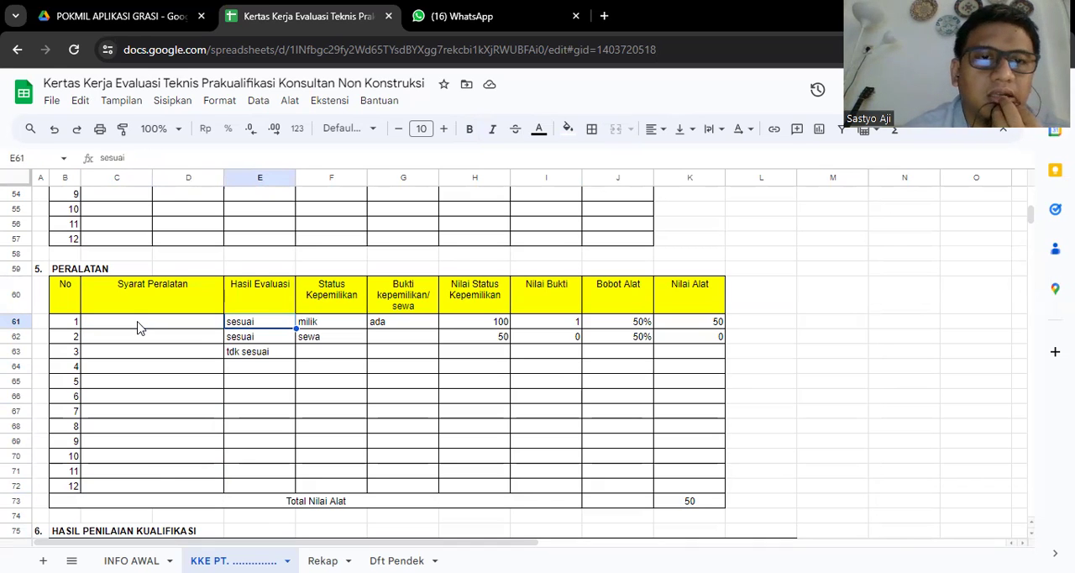
- Review the sample entries under Status Kepemilikan and Bukti kepemilikan/sewa in the first two PERALATAN rows
key(Right)
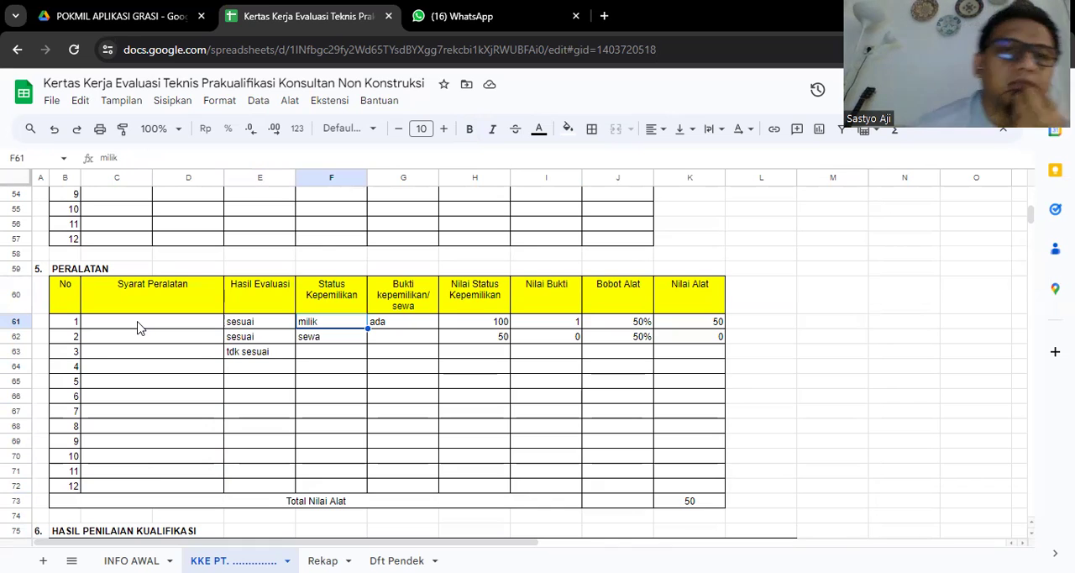
key(Down)
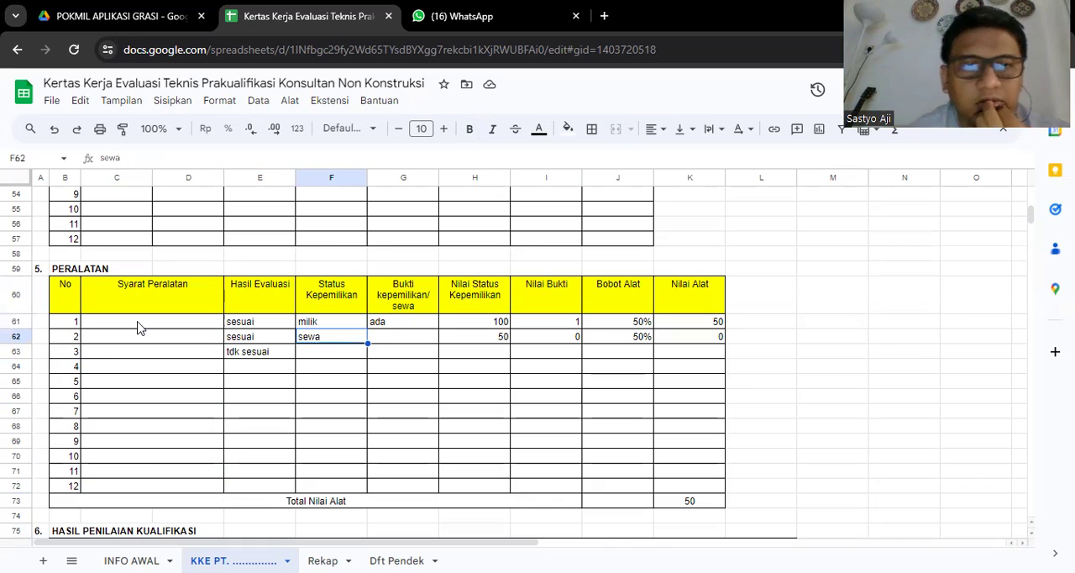
key(Up)
key(Right)
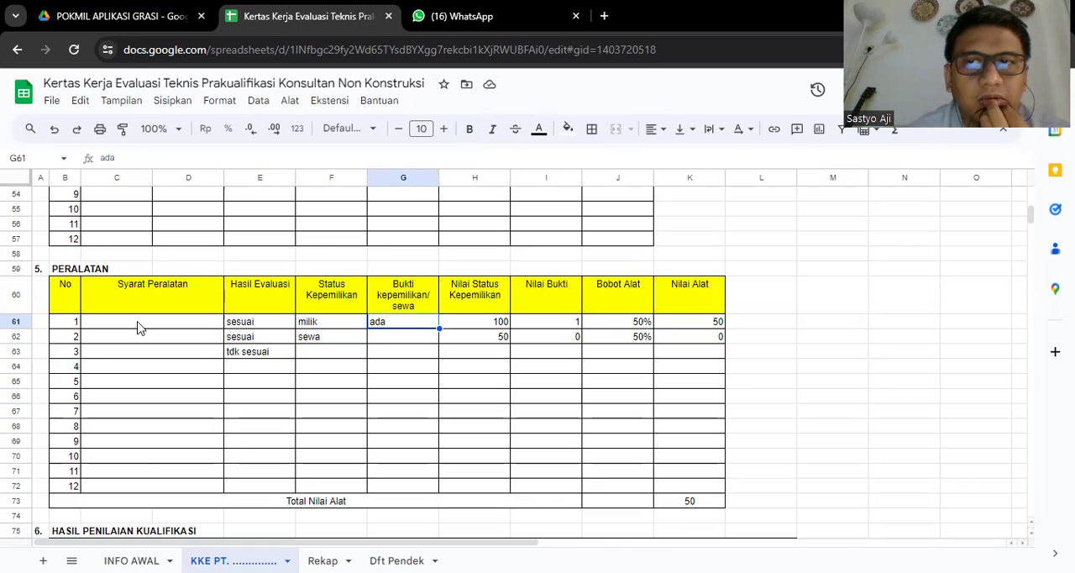
key(Down)
key(Up)
- Examine how row 1 of the PERALATAN table is scored from Nilai Status Kepemilikan through Nilai Alat, based on its ownership status
key(Right)
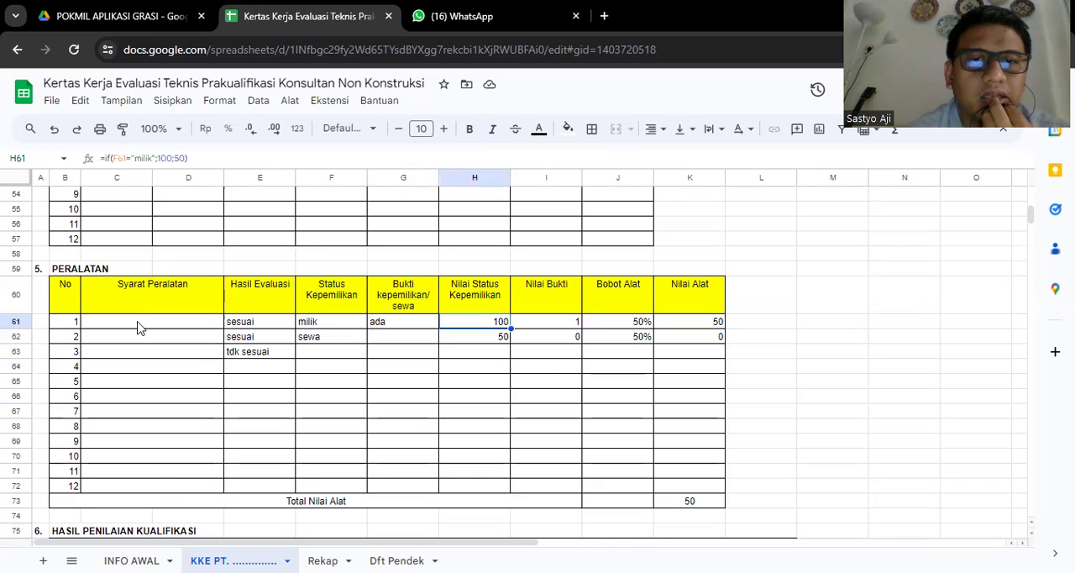
key(Right)
key(Right)
key(Right)
key(Right)
key(Left)
key(Left)
key(Left)
key(Left)
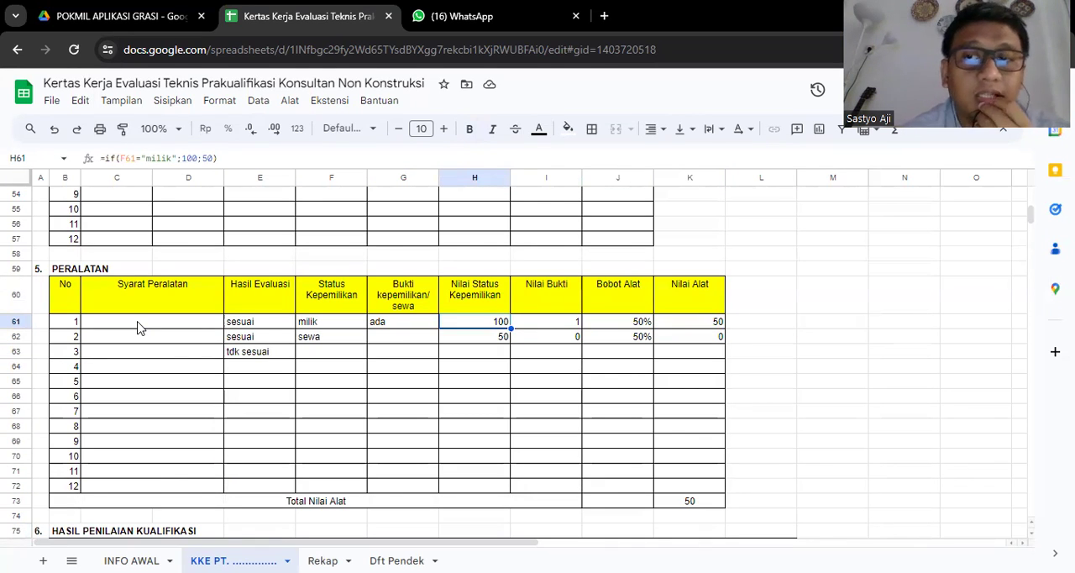
key(Left)
key(Left)
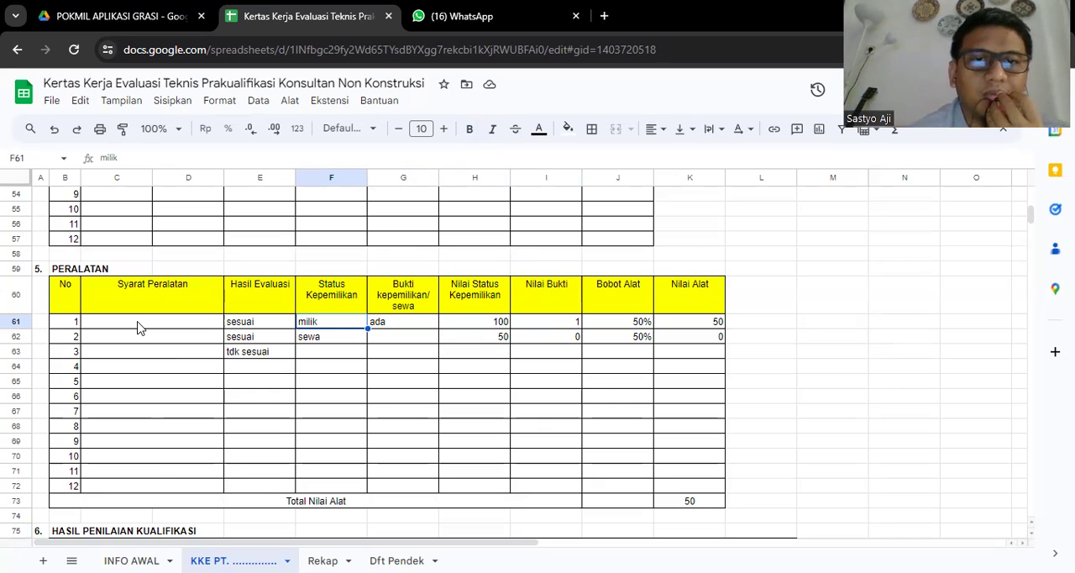
key(Right)
key(Right)
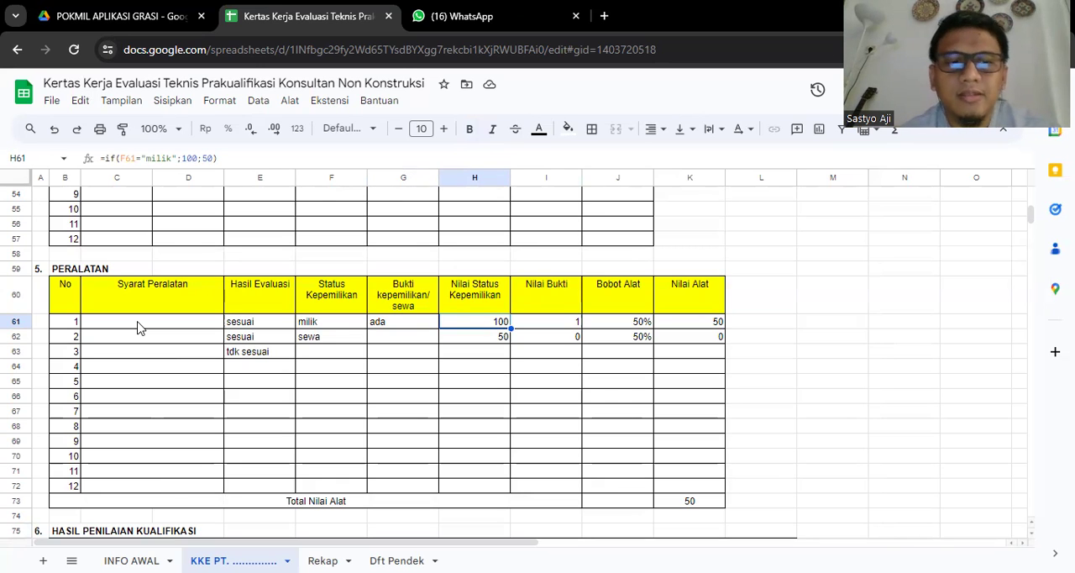
- Fill the score cells H61:K71 in the PERALATAN table with light yellow
key(shift+Right)
key(shift+Right)
key(shift+Right)
key(shift+Down)
key(shift+Down)
key(shift+Down)
key(shift+Down)
key(shift+Down)
key(shift+Down)
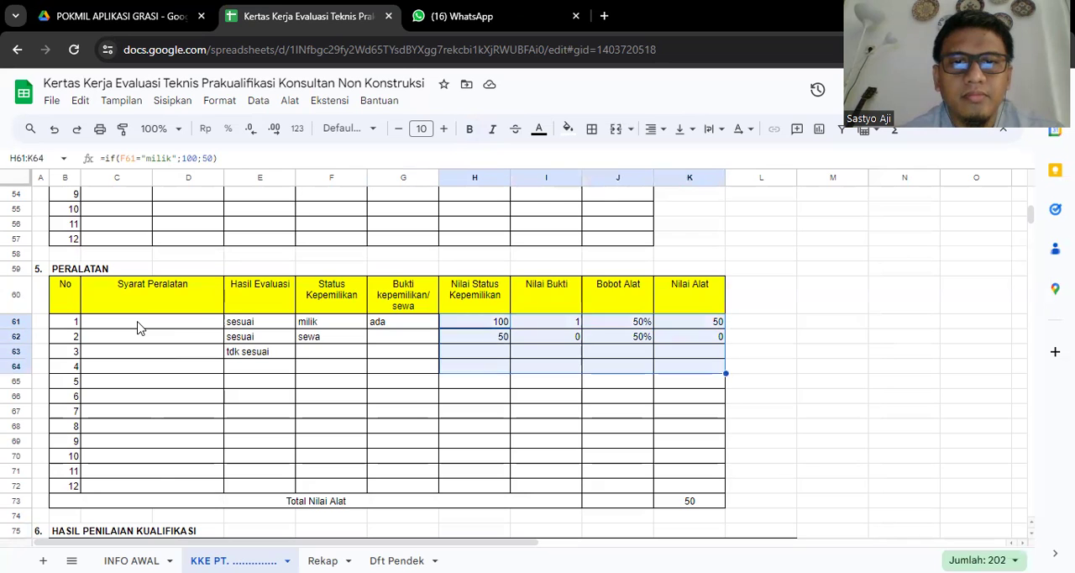
key(shift+Down)
key(shift+Down)
key(shift+Down)
key(shift+Down)
key(shift+Down)
key(shift+Left)
key(shift+Left)
key(shift+Left)
key(shift+Left)
key(shift+Left)
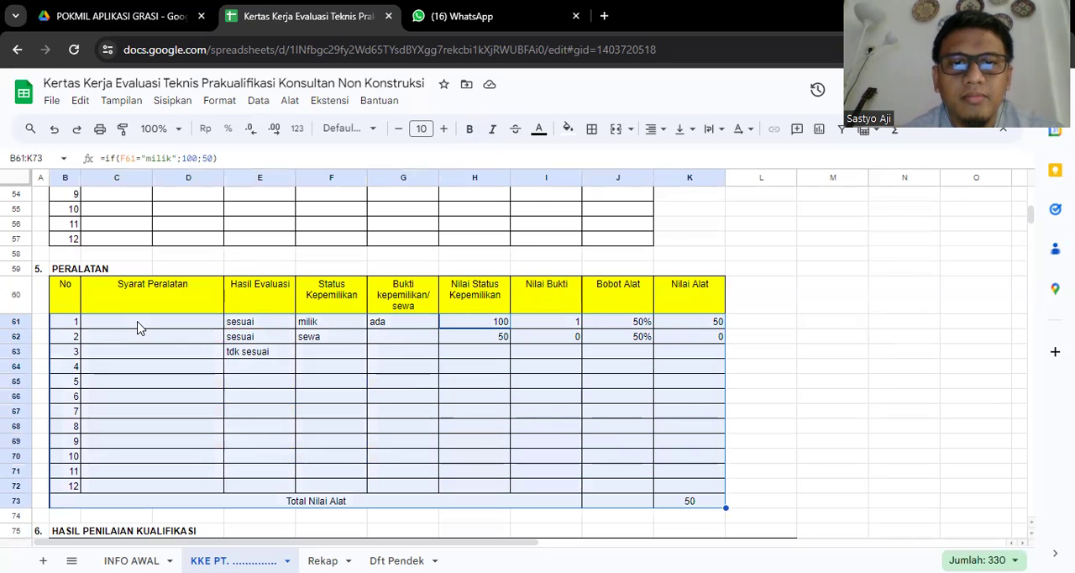
key(shift+Up)
key(shift+Right)
key(shift+Right)
key(shift+Right)
key(shift+Right)
key(shift+Right)
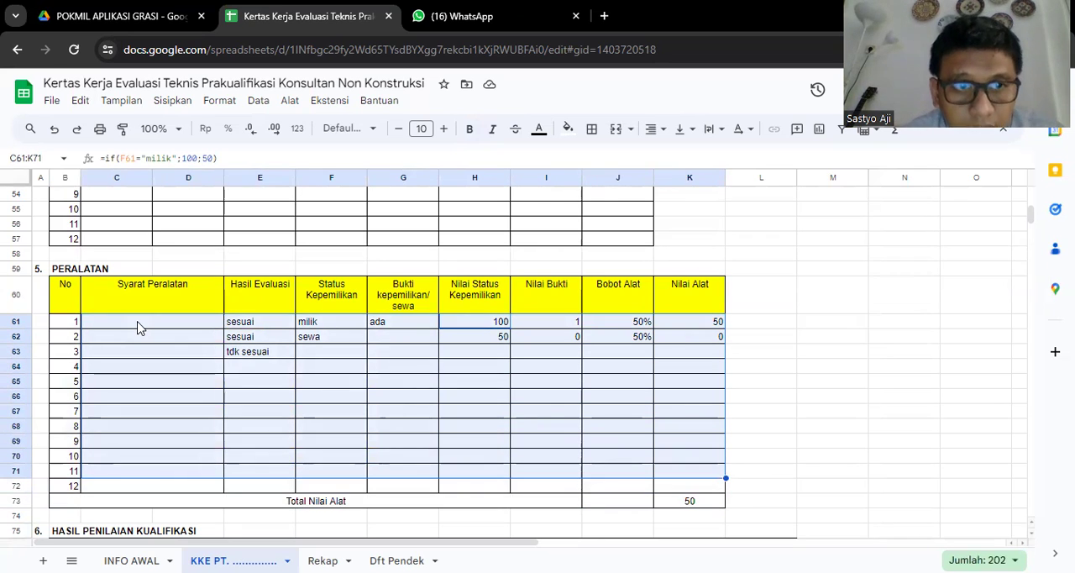
key(shift+Right)
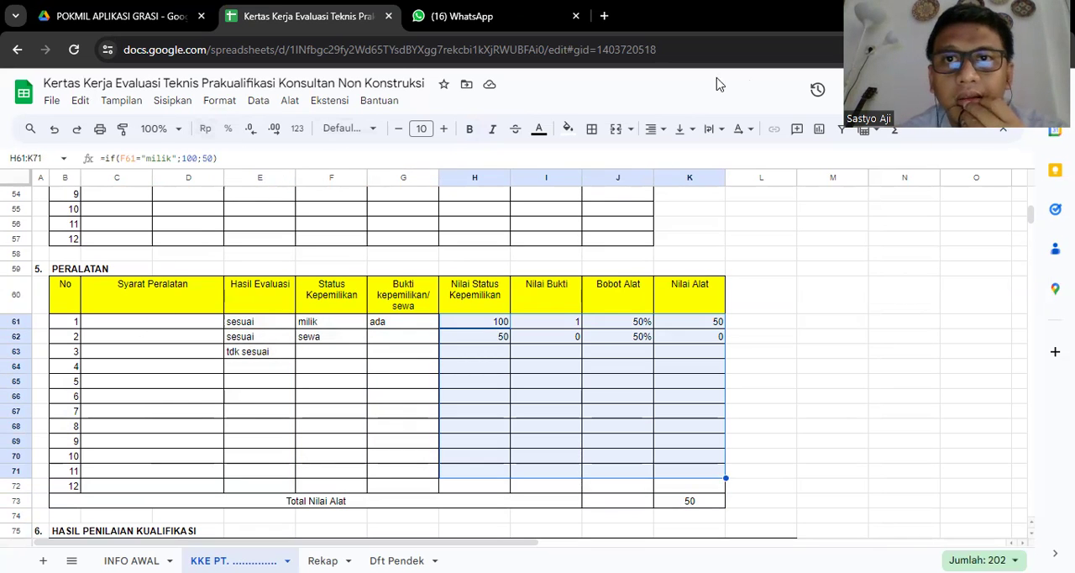
click(568, 129)
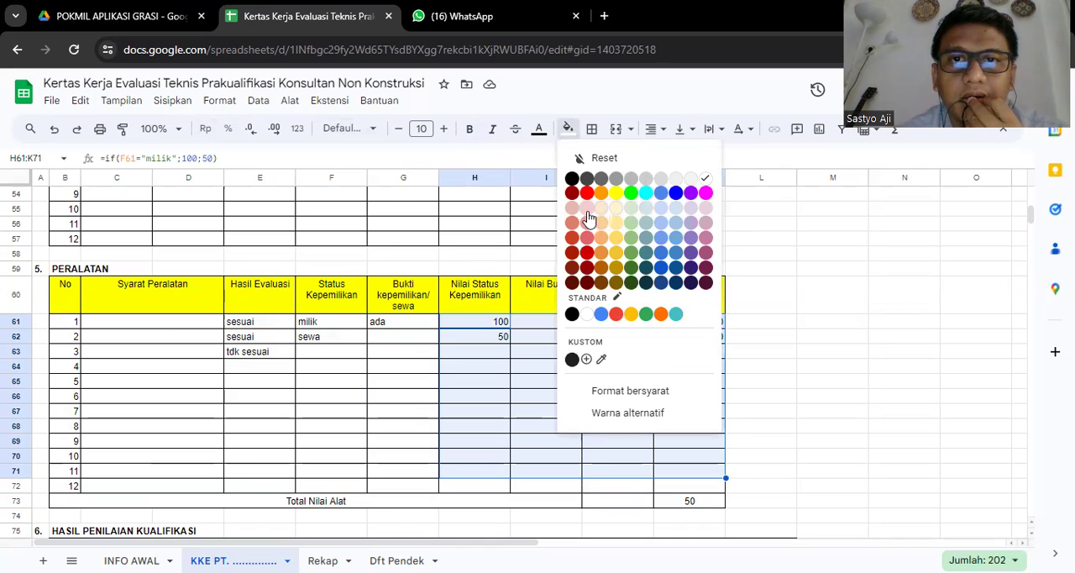
click(620, 211)
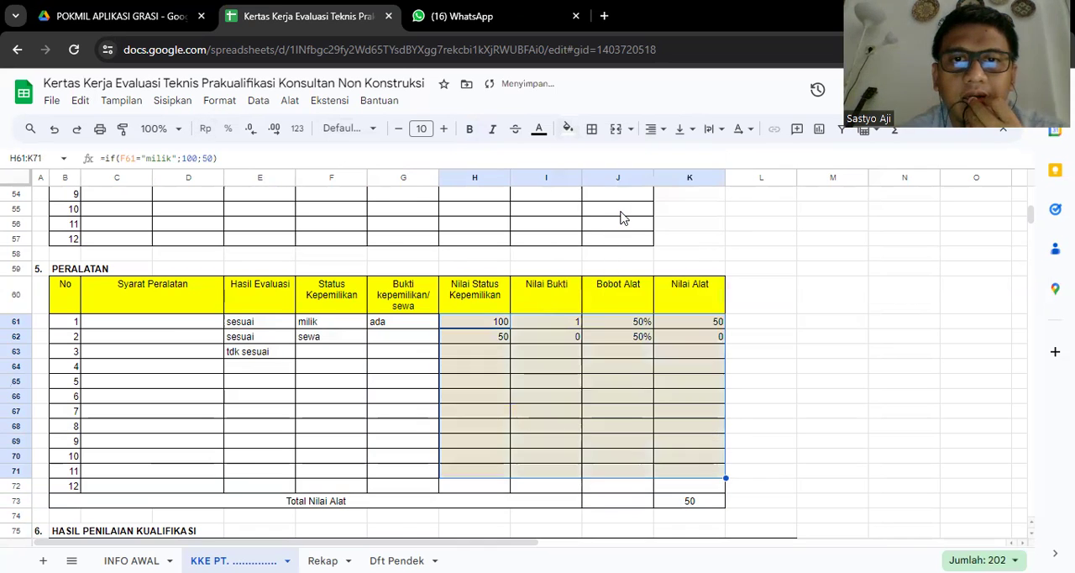
- Inspect the formulas and values behind Nilai Status Kepemilikan, Nilai Bukti and Bobot Alat in row 1 of the PERALATAN table
click(475, 326)
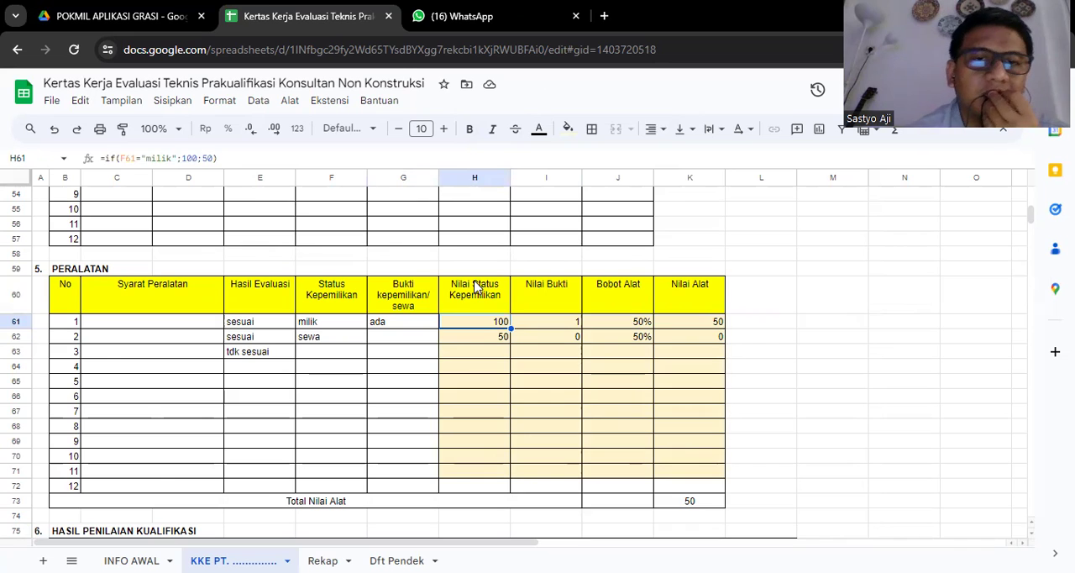
click(476, 288)
click(710, 297)
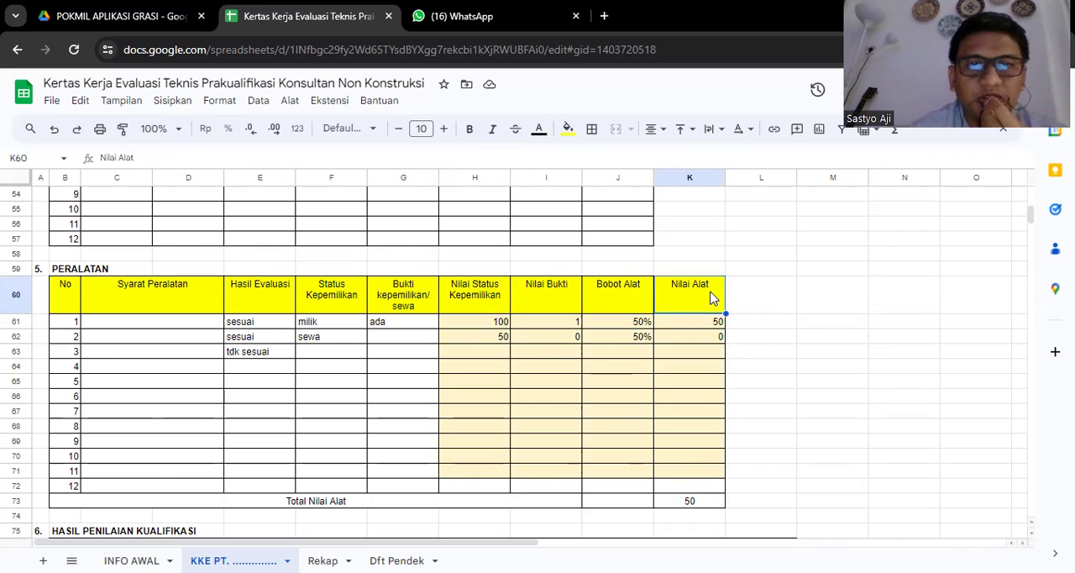
key(Down)
key(Left)
key(Left)
key(Left)
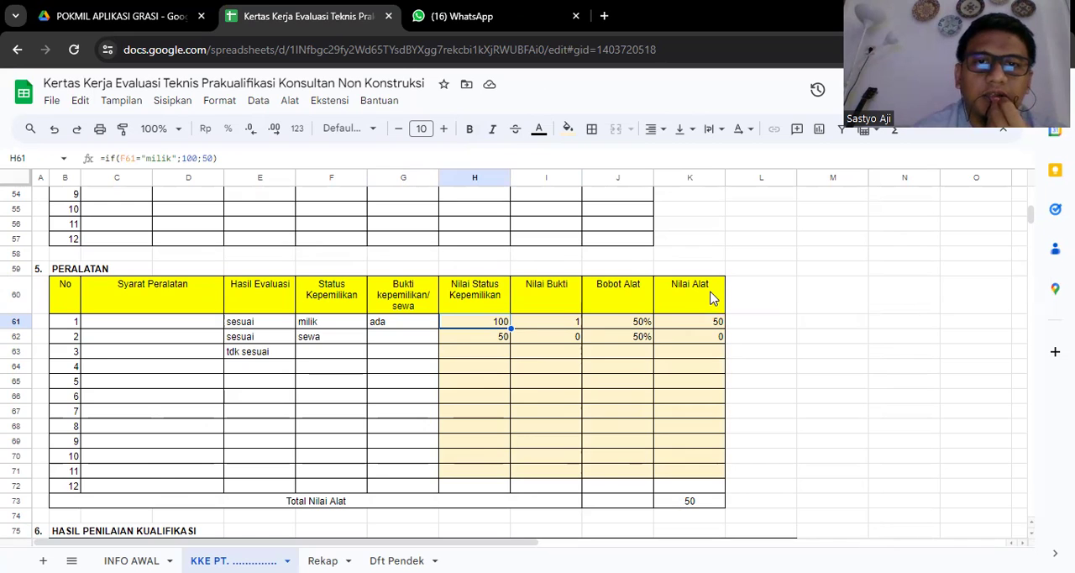
key(Down)
key(Up)
key(Right)
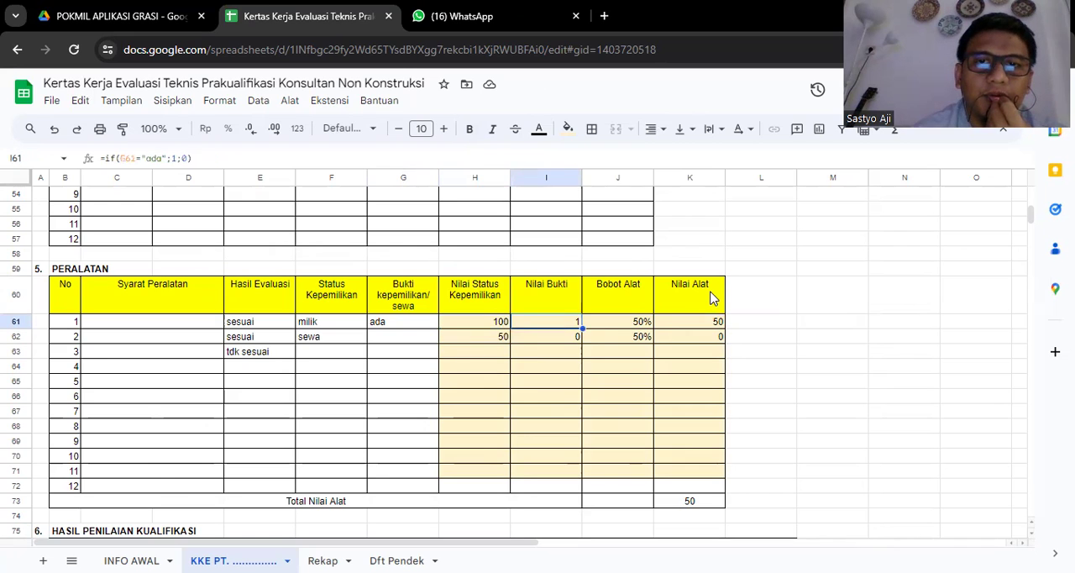
key(Right)
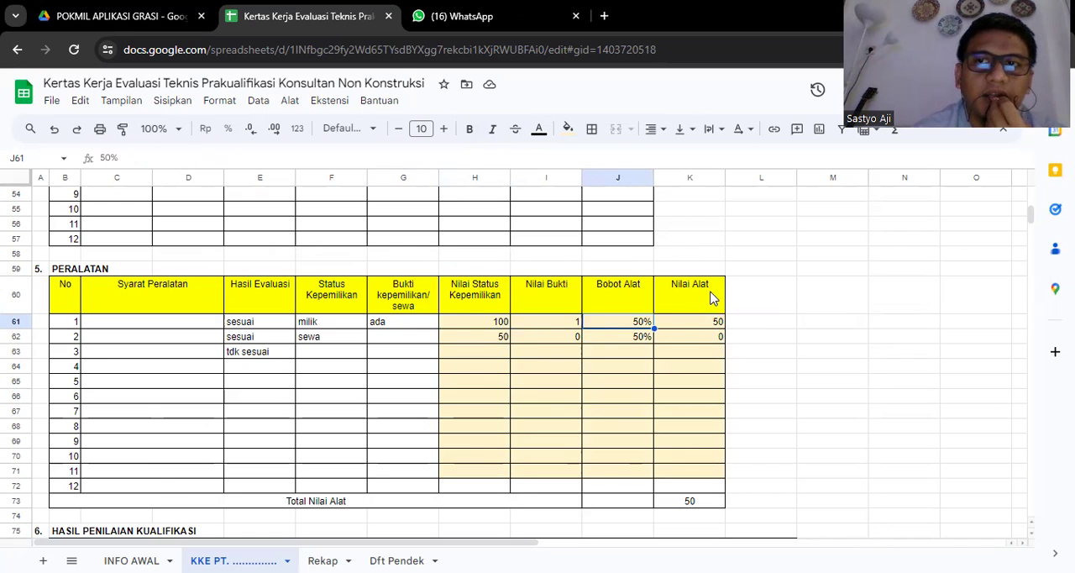
- Review the Bobot Alat column of the PERALATAN table and check the formula behind Total Nilai Alat
key(Down)
key(Up)
key(Down)
key(Up)
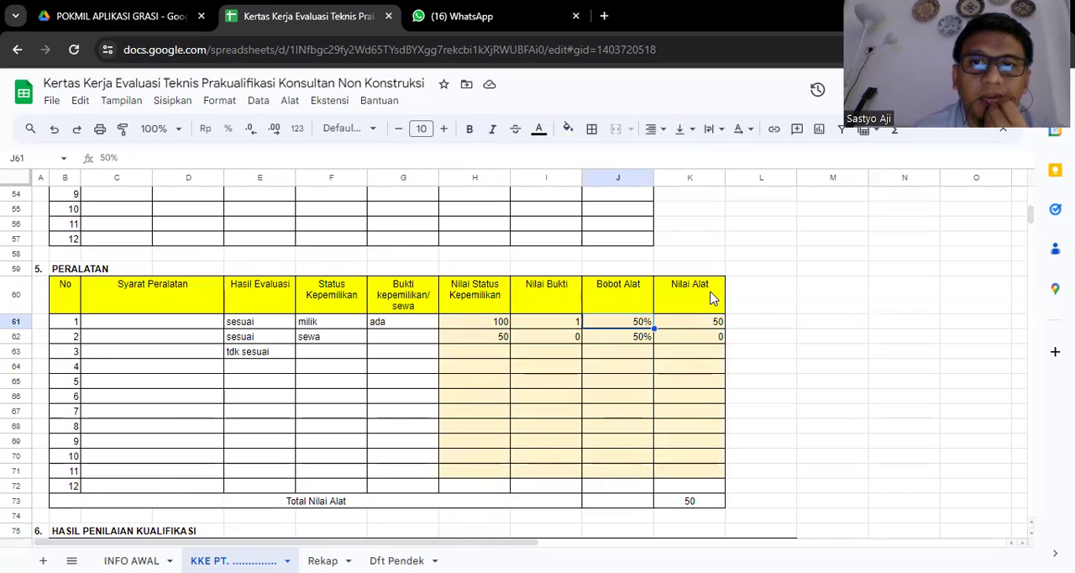
key(Down)
key(Down)
key(Down)
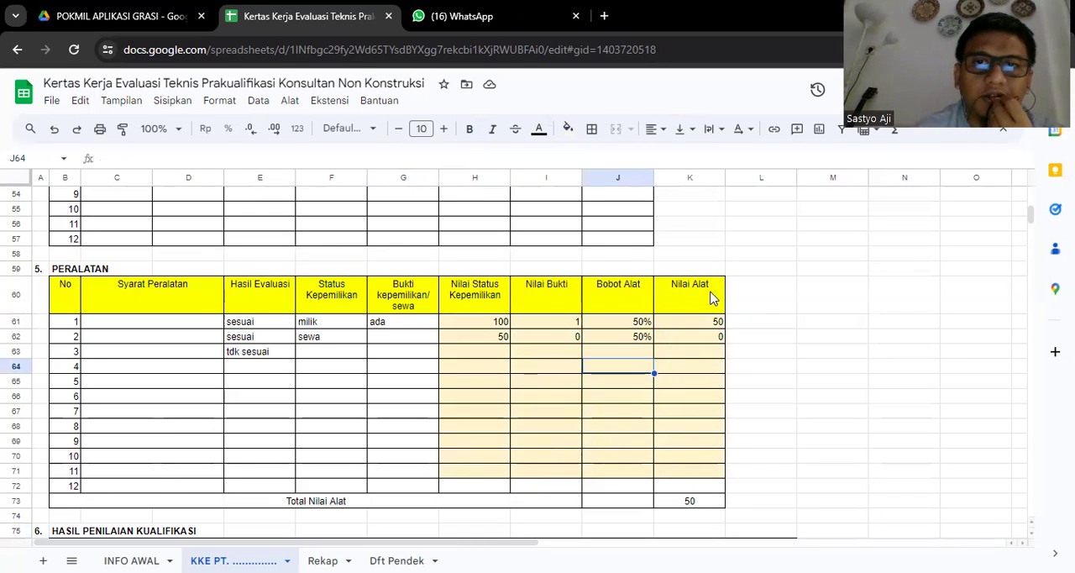
key(Down)
key(Down)
key(Down)
key(Down)
key(Down)
key(Down)
key(Down)
key(Down)
key(Down)
key(Down)
key(Down)
key(Down)
key(Down)
key(Down)
key(Down)
key(Down)
key(Down)
key(Down)
key(Down)
key(Down)
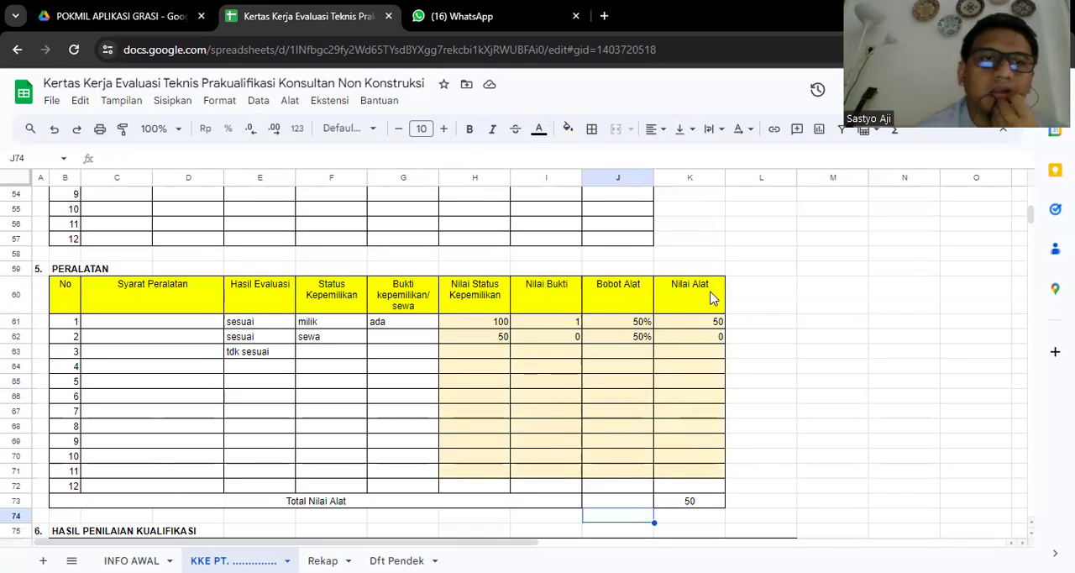
key(Down)
key(Down)
key(Down)
key(Down)
key(Down)
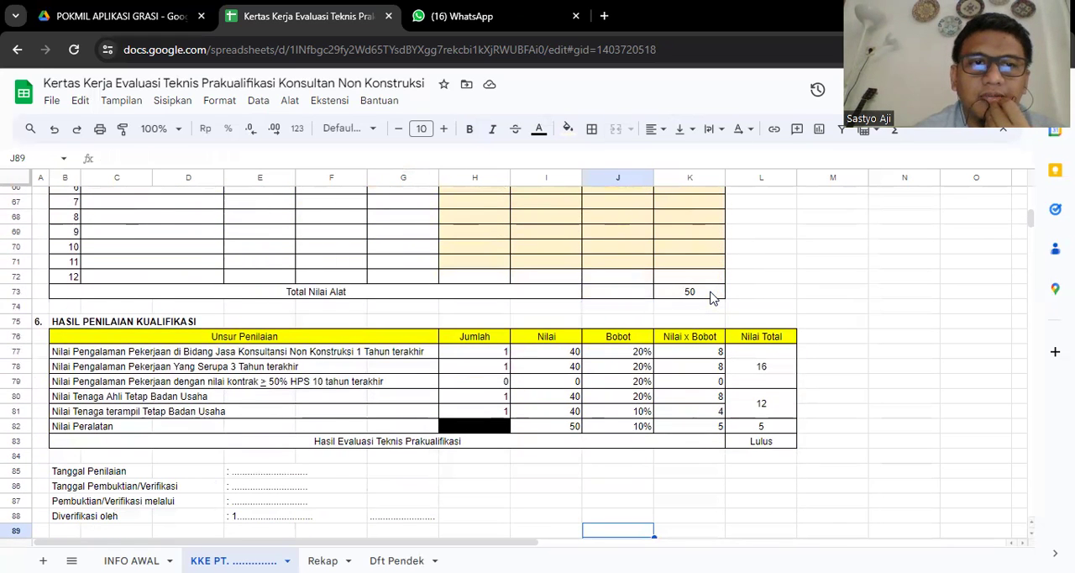
click(710, 296)
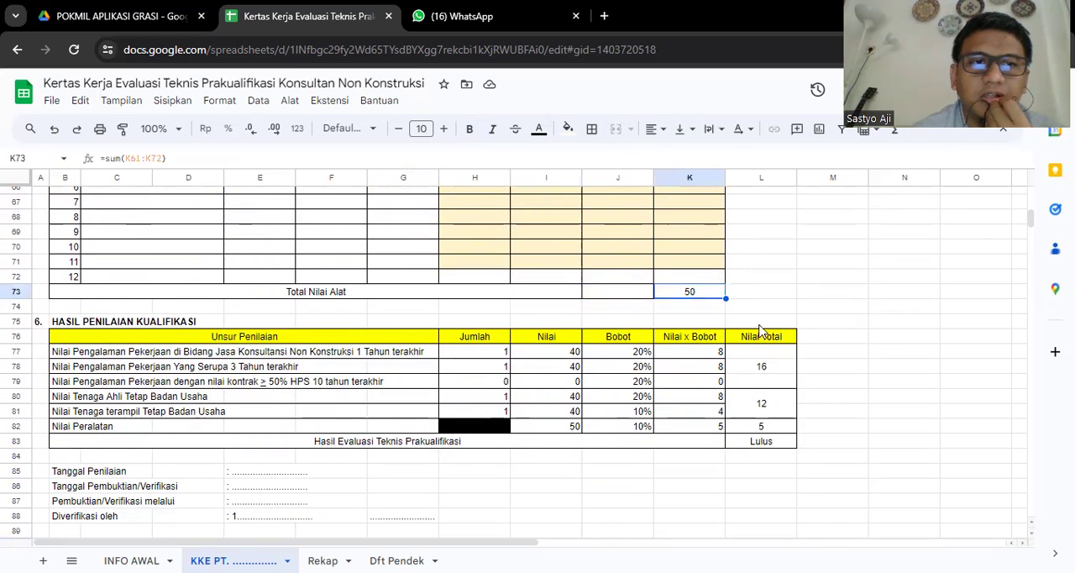
- Read through the Unsur Penilaian entries of the HASIL PENILAIAN KUALIFIKASI table, from work experience to Nilai Peralatan
click(321, 357)
key(Left)
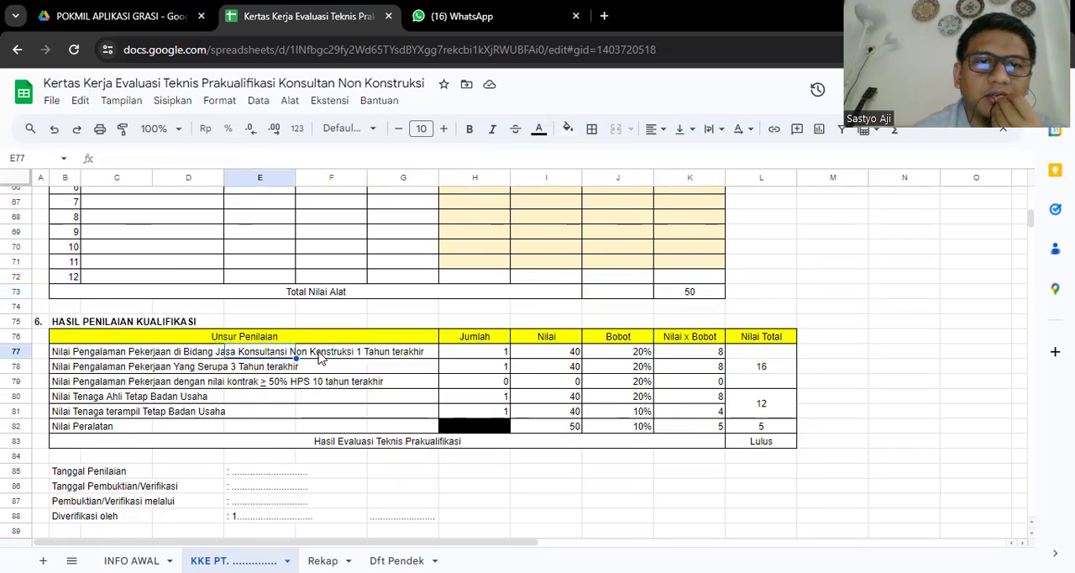
key(Left)
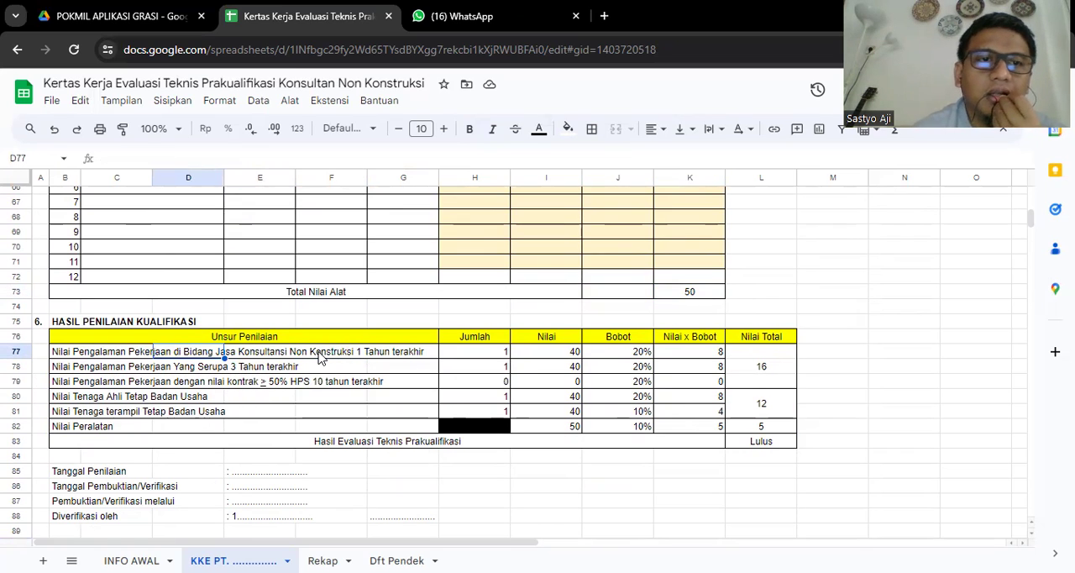
key(Down)
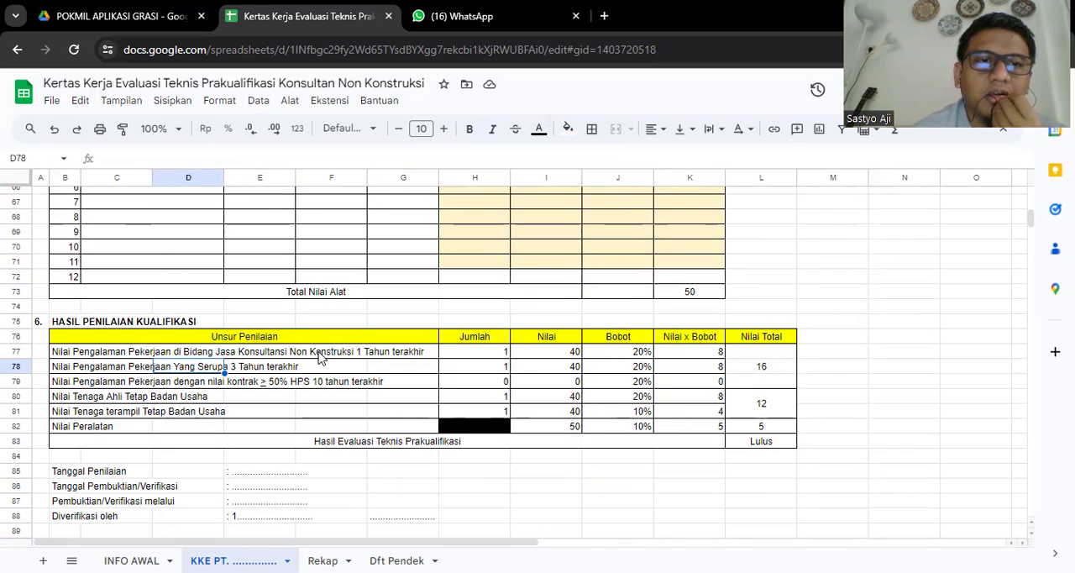
key(Down)
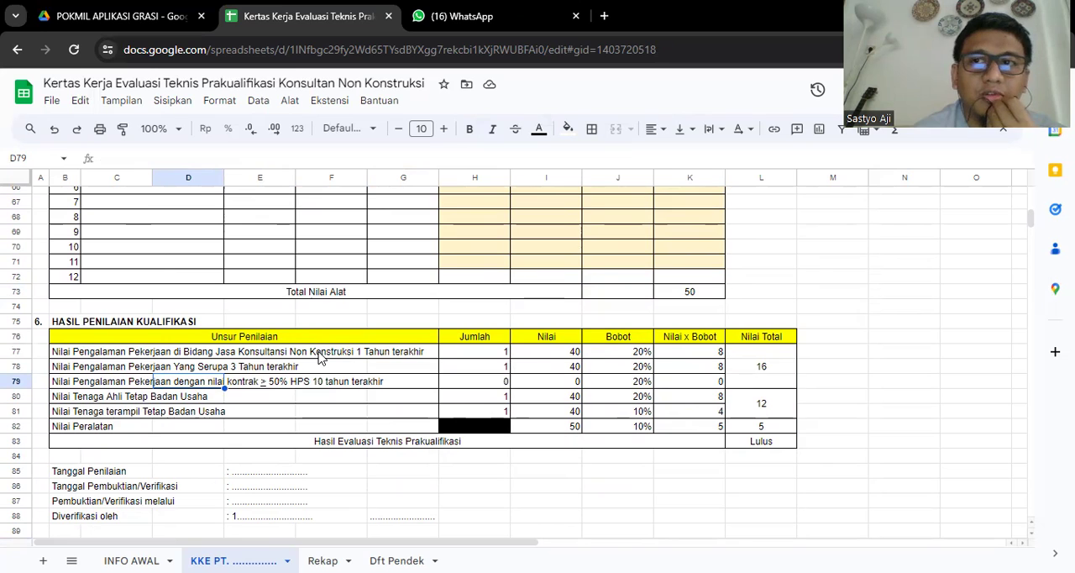
key(Down)
key(Left)
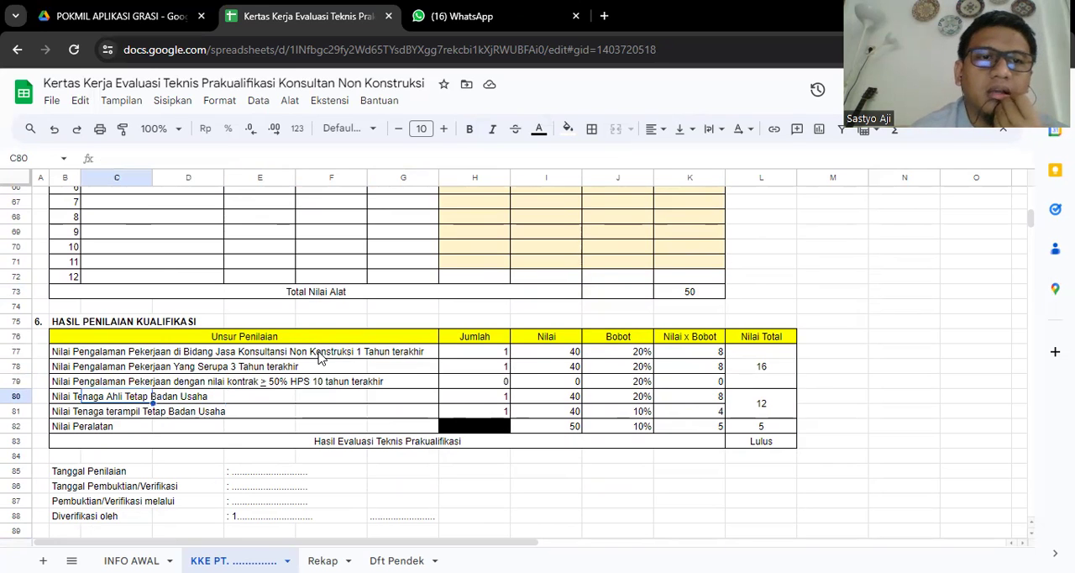
key(Down)
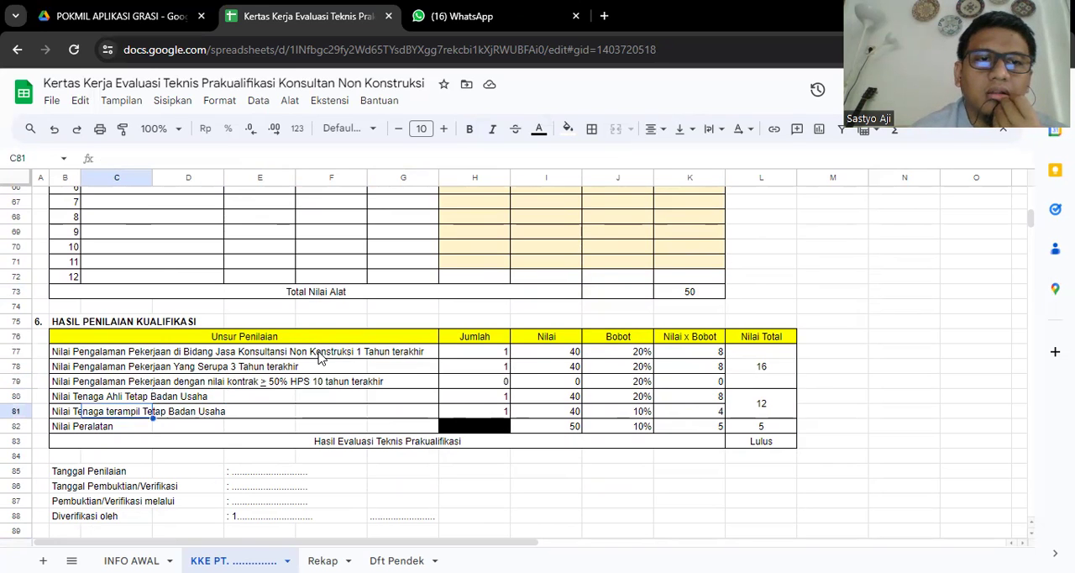
key(Down)
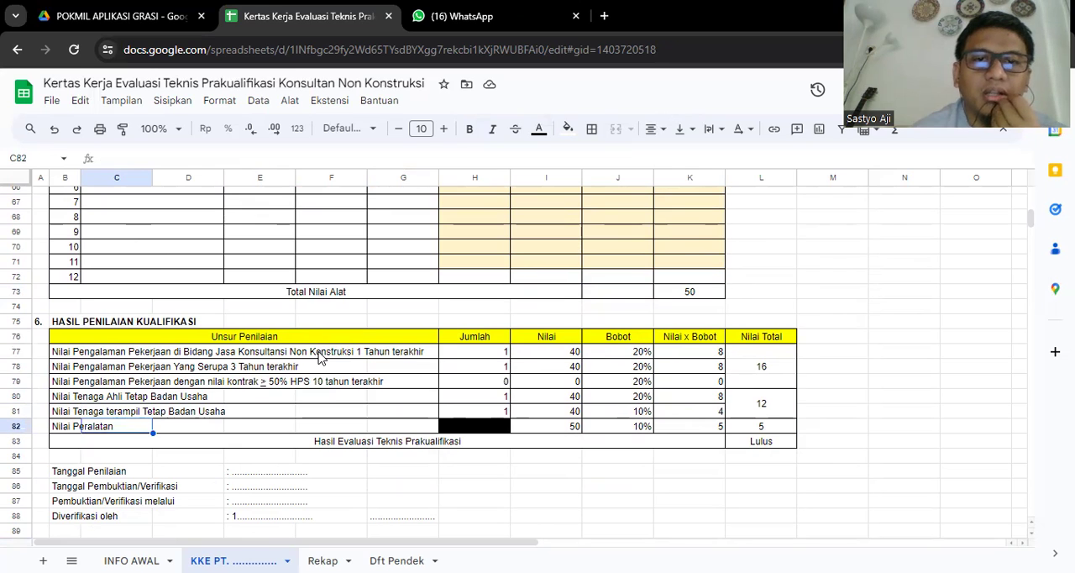
- Examine the Nilai Peralatan row across its Jumlah, Nilai and Bobot cells
key(Right)
key(Right)
key(Right)
key(Left)
key(Left)
key(Left)
key(Left)
key(Left)
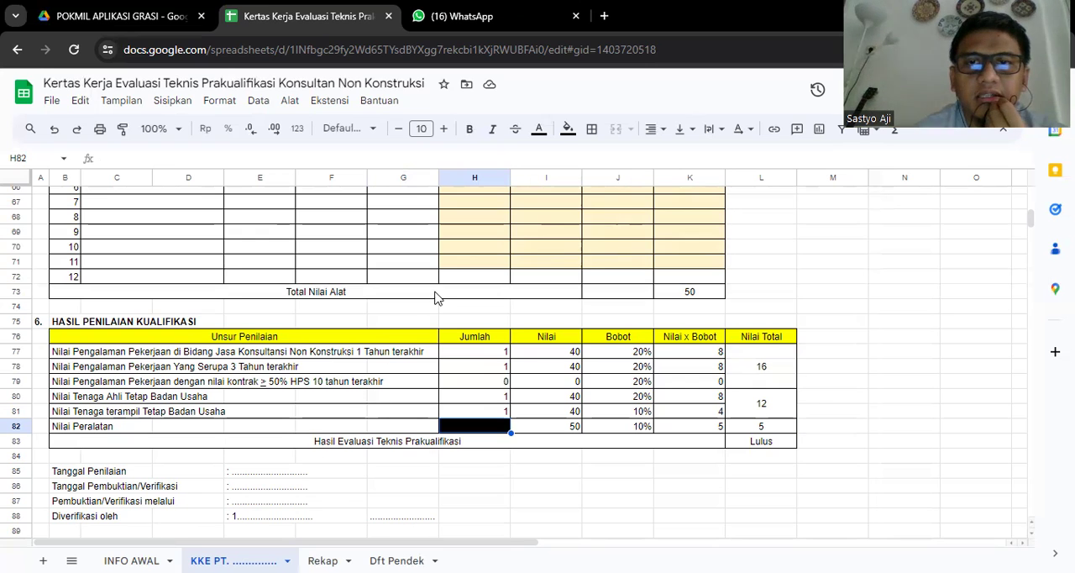
- Fill the Total Nilai Alat result cell K73 with cyan
click(715, 295)
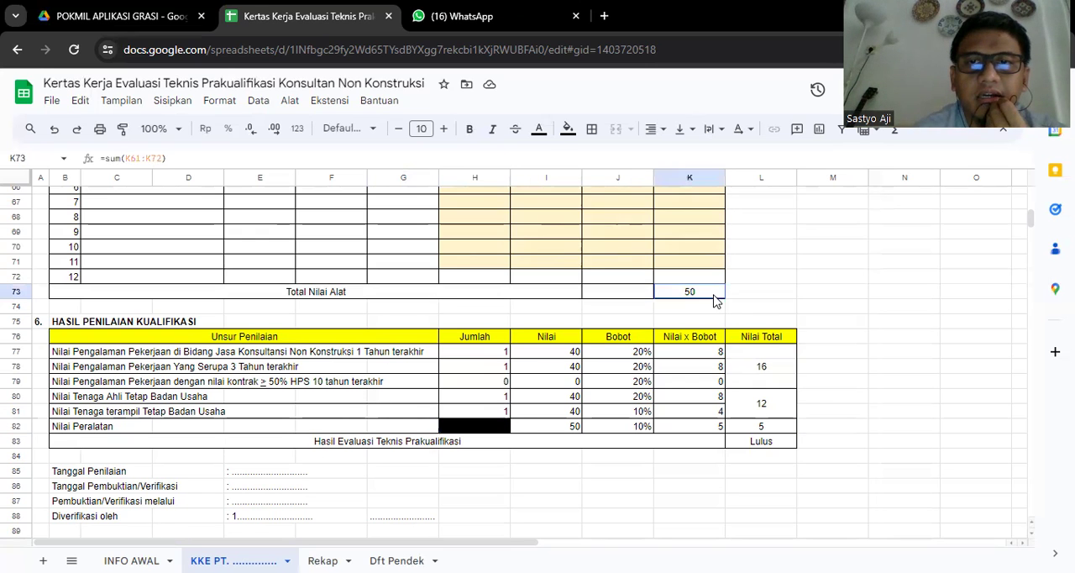
click(568, 128)
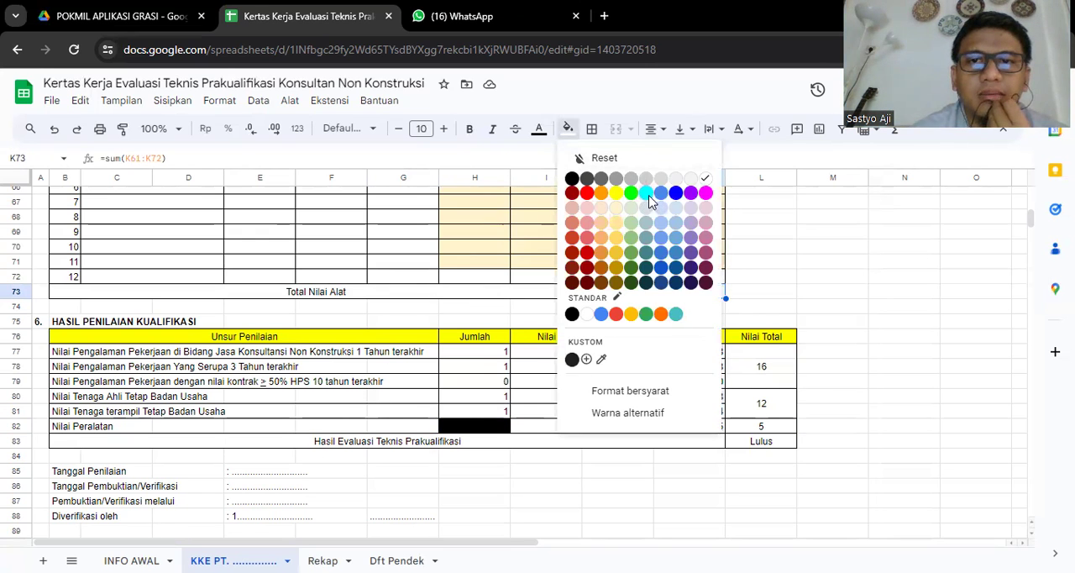
click(648, 205)
click(644, 454)
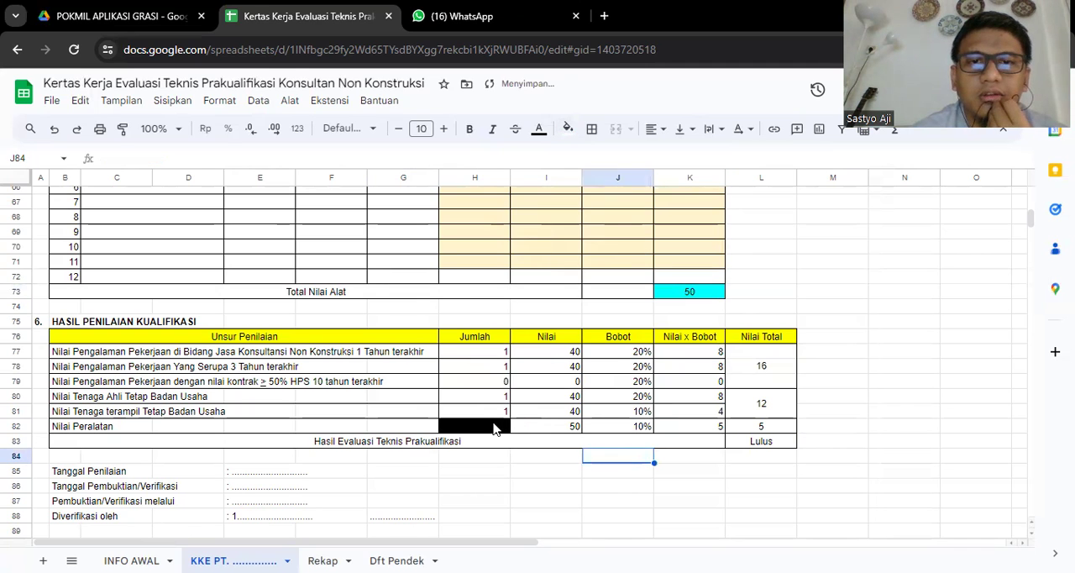
- Check which cell the Nilai Peralatan score refers to, and compare the Bobot cells of the assessment elements above it
click(496, 428)
key(Right)
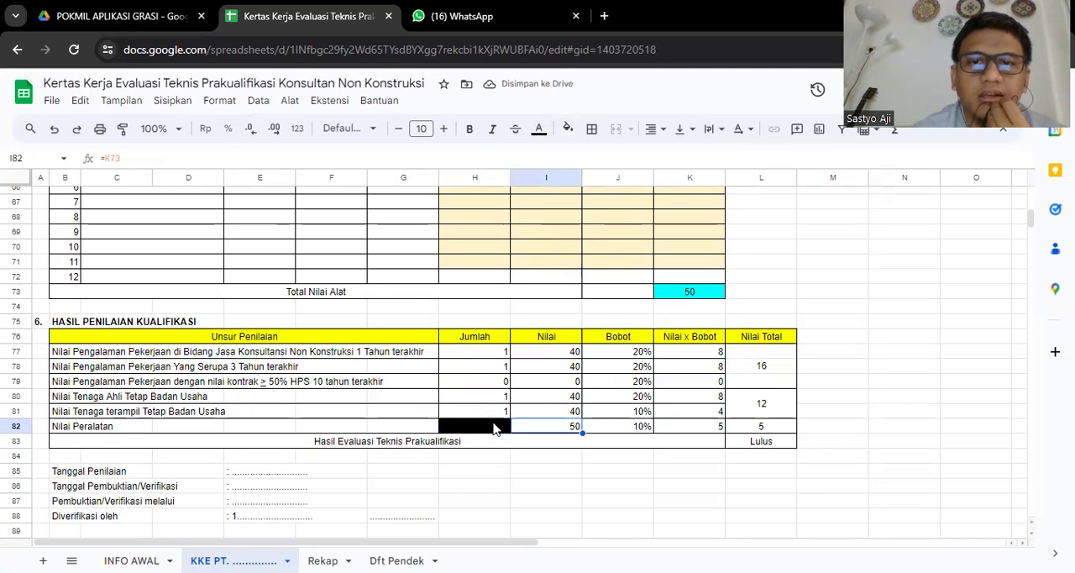
key(Right)
key(Up)
key(Up)
key(Up)
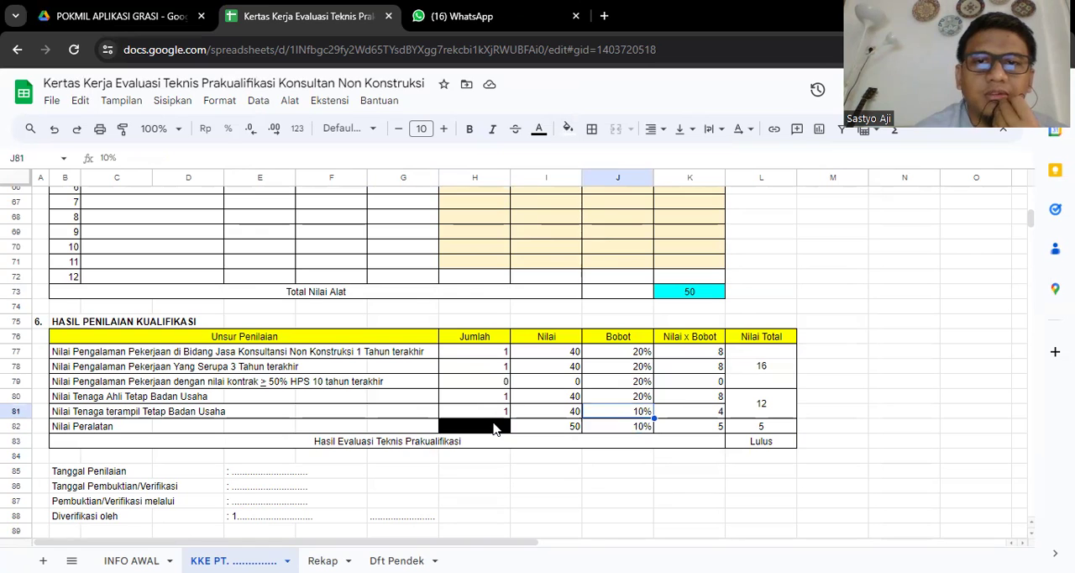
key(Up)
key(Up)
key(Left)
key(Left)
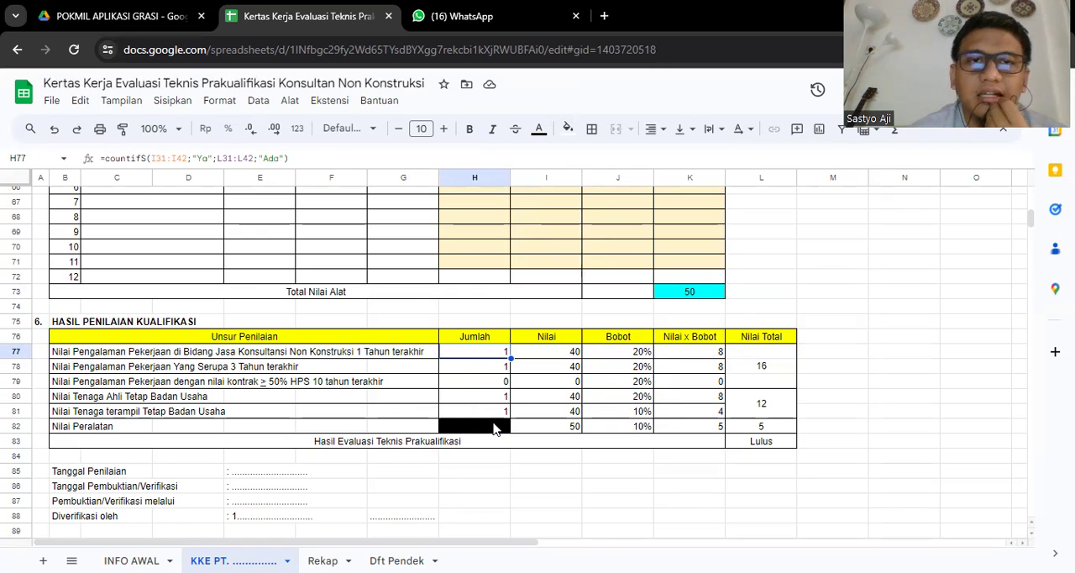
click(494, 428)
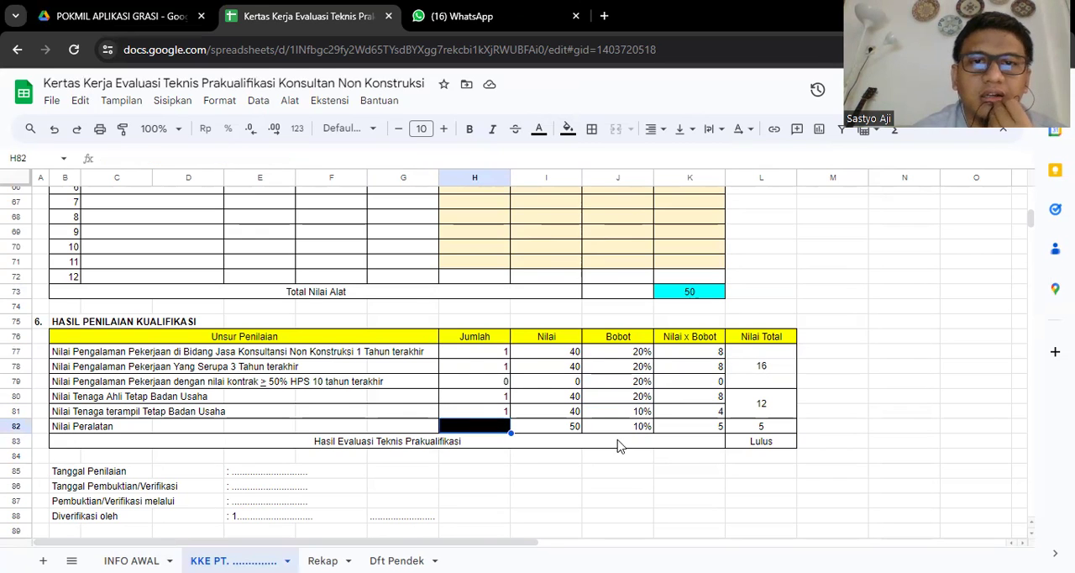
- Inspect the Jumlah and Nilai formulas and the Bobot for consulting experience in the last year, in row 77
click(464, 351)
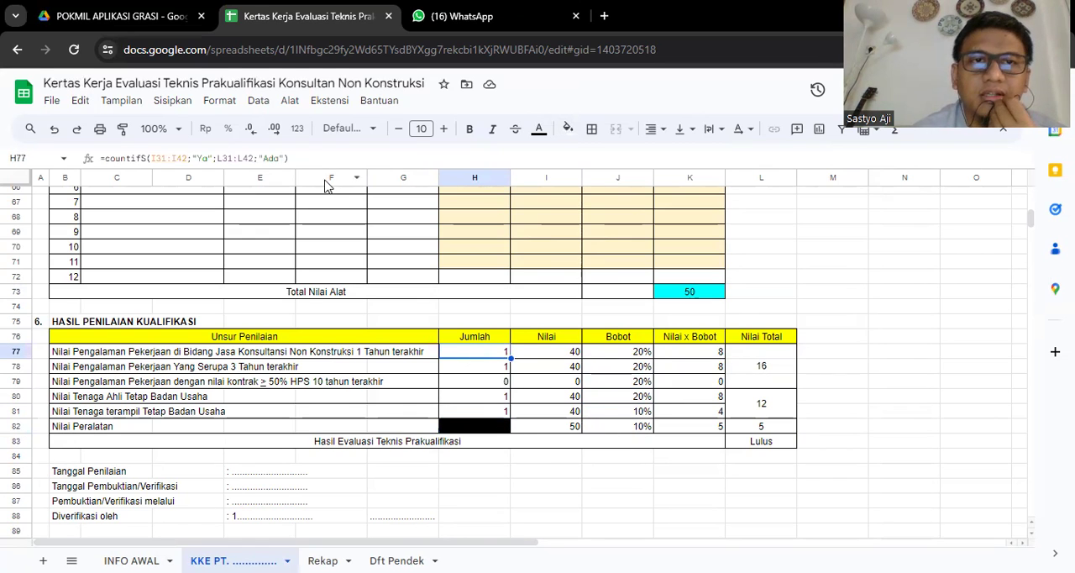
click(313, 155)
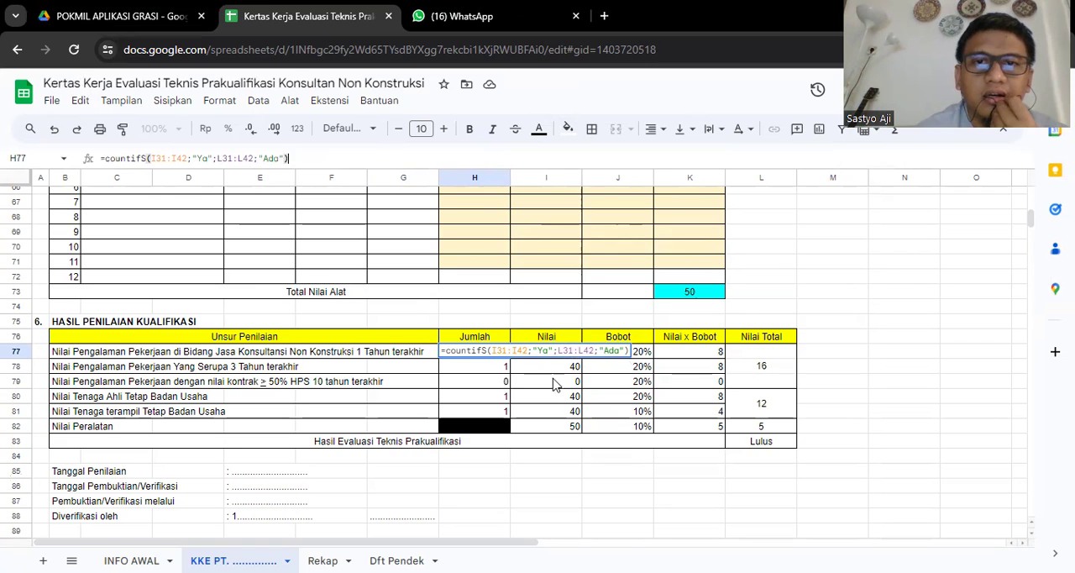
key(Tab)
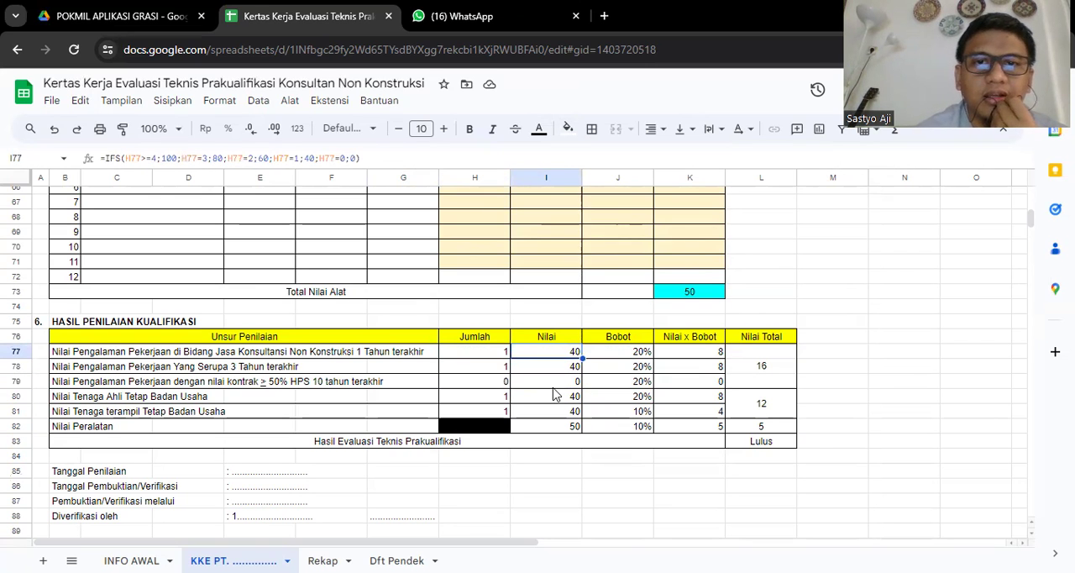
key(Tab)
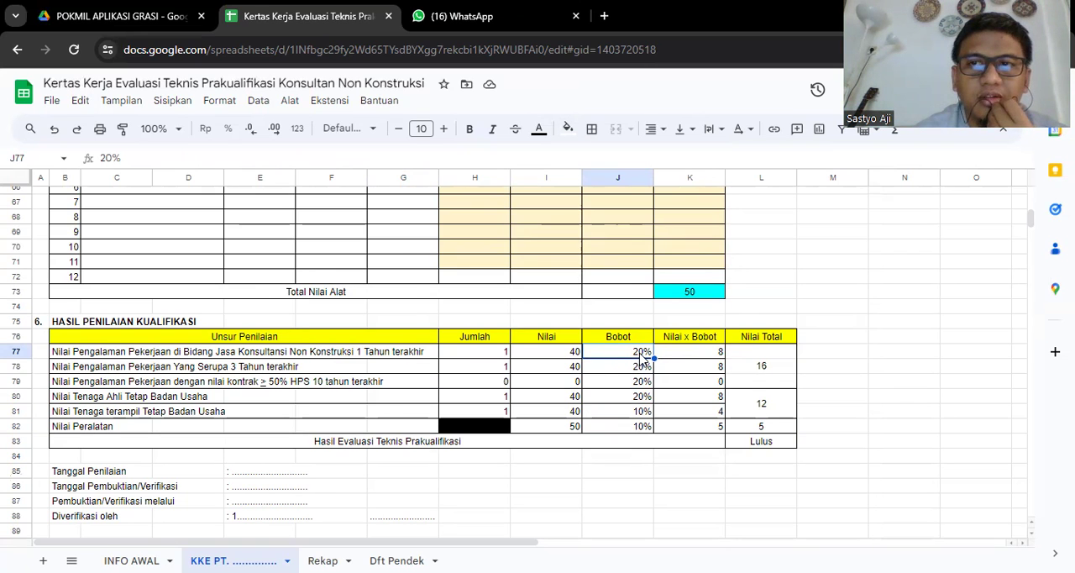
- Review the Bobot percentages assigned to the experience, staff and equipment elements in rows 77 to 82
key(Down)
key(Down)
key(Down)
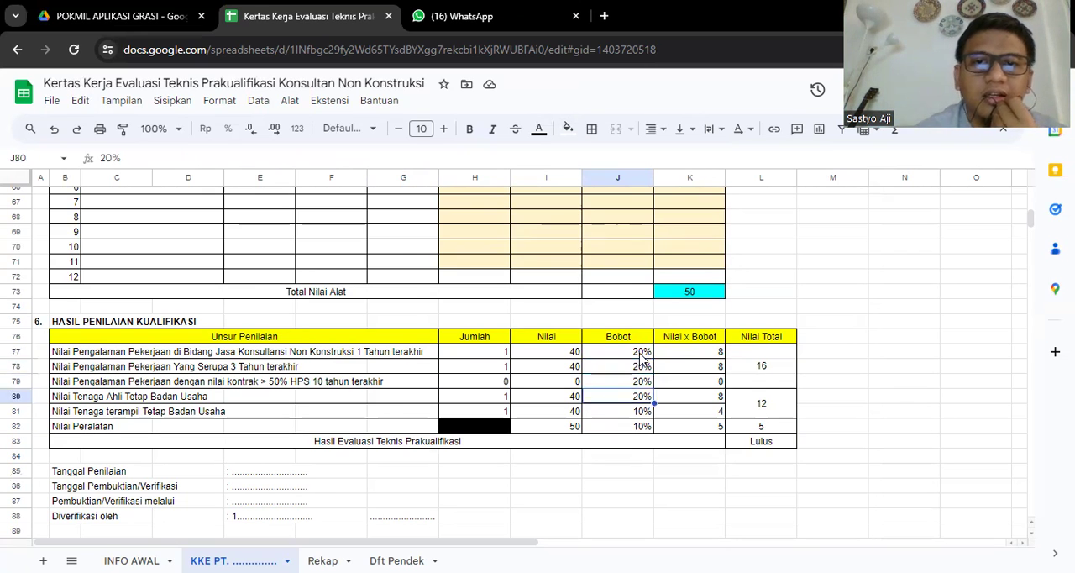
key(Up)
key(Up)
key(Up)
key(Down)
key(Down)
key(Down)
key(Down)
key(Down)
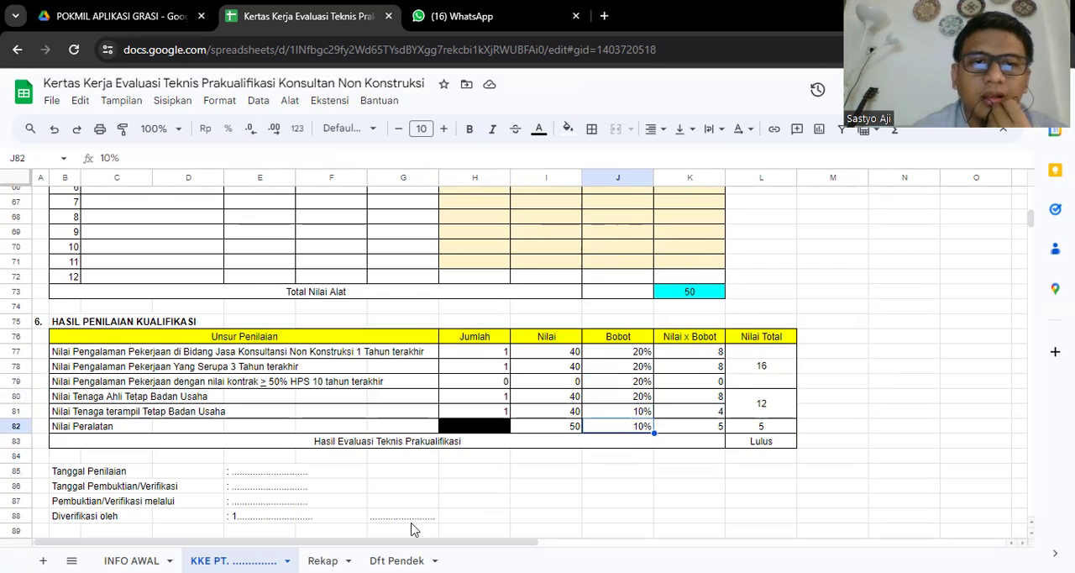
- Review the Tanggal Penilaian, Tanggal Pembuktian/Verifikasi and Pembuktian/Verifikasi melalui fields below the results table
click(448, 530)
key(Down)
key(Down)
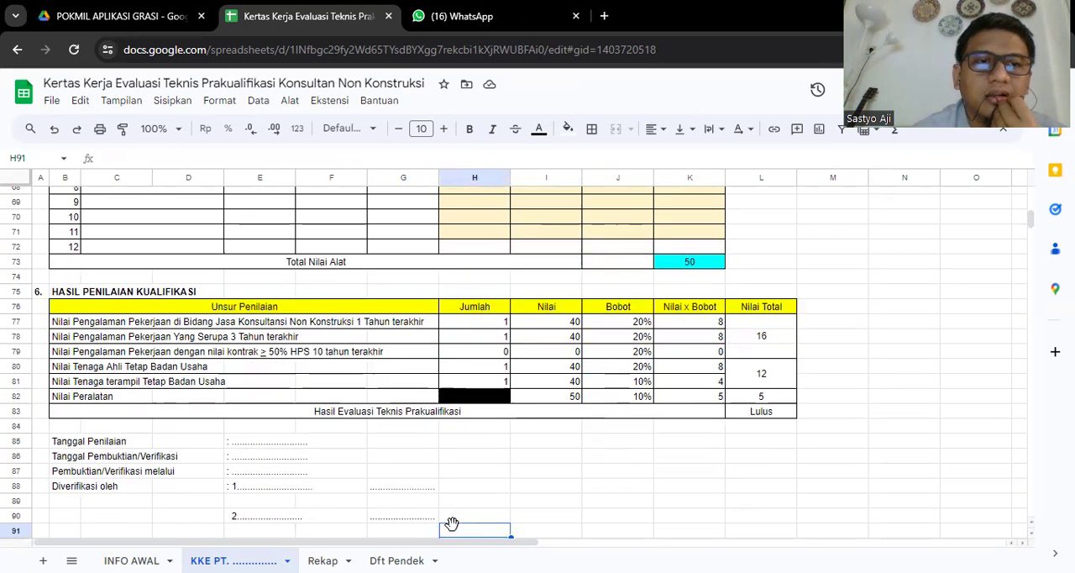
key(Down)
key(Down)
key(Down)
key(Down)
key(Down)
key(Down)
key(Down)
key(Down)
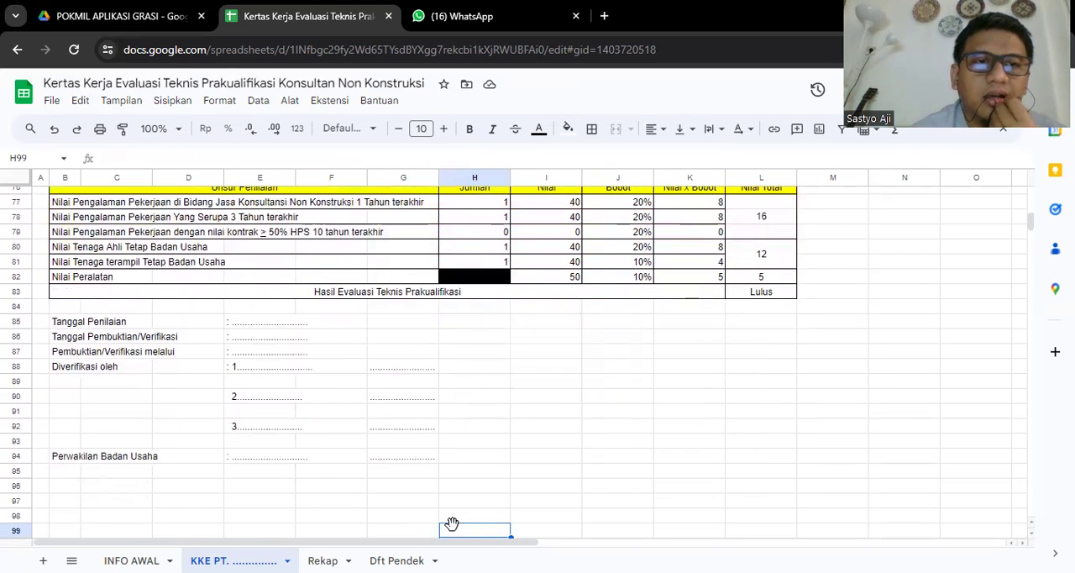
click(57, 324)
key(Down)
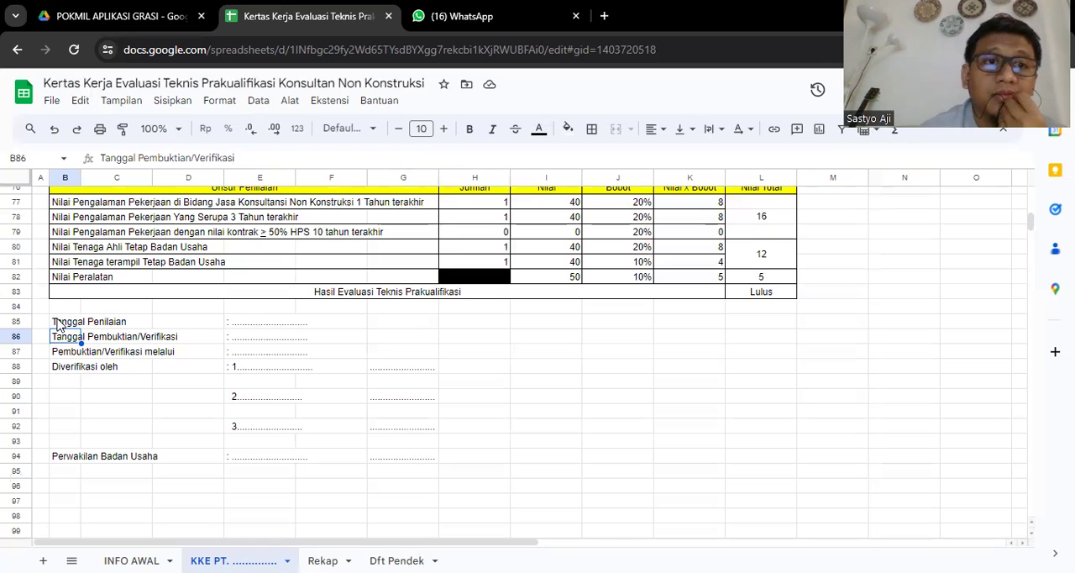
key(Down)
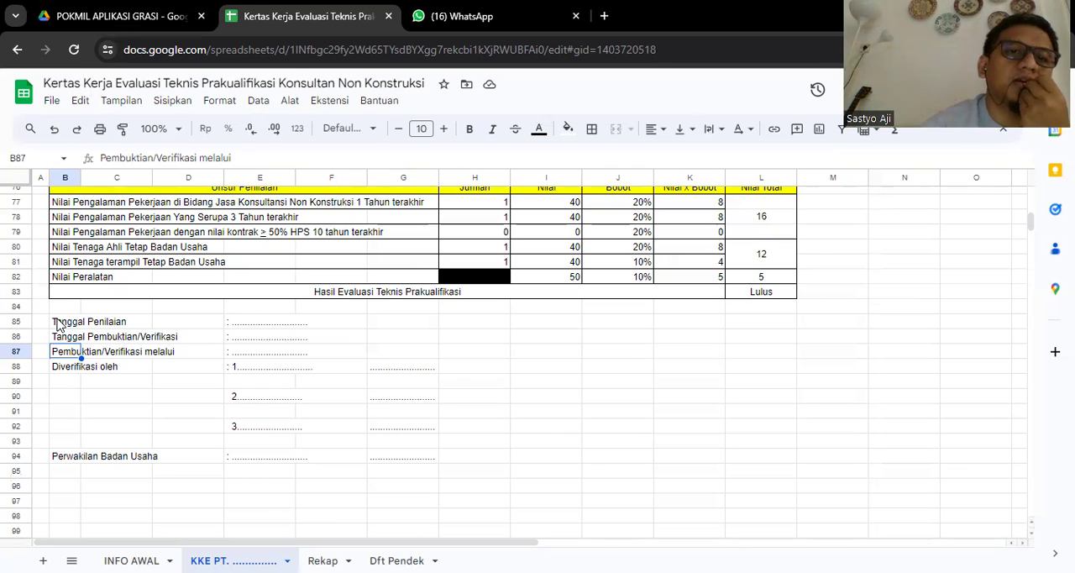
- Examine the three Diverifikasi oleh signature lines and the Perwakilan Badan Usaha line
key(Down)
key(Right)
key(Right)
key(Right)
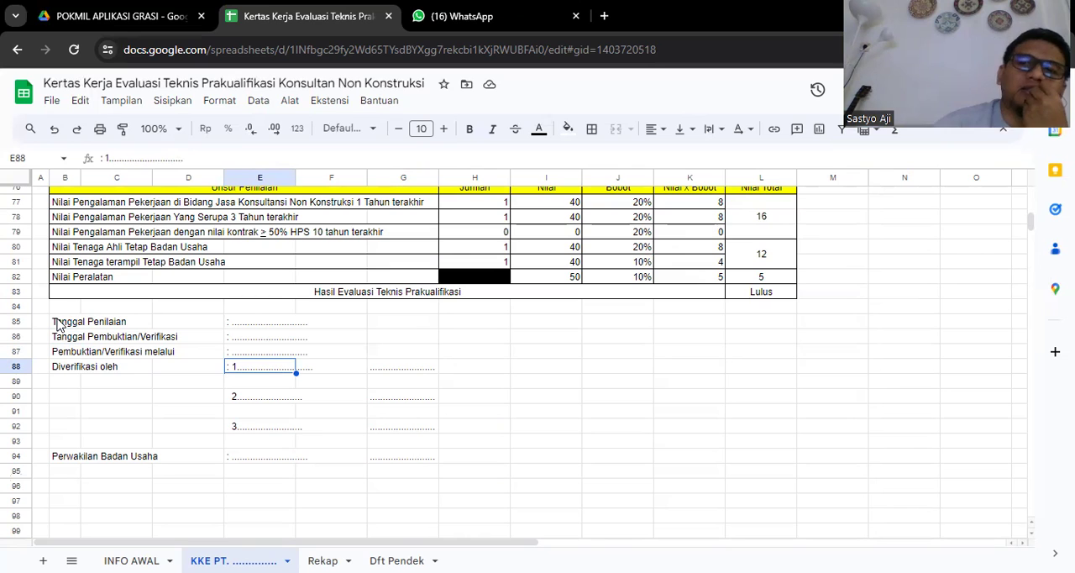
key(Right)
key(Left)
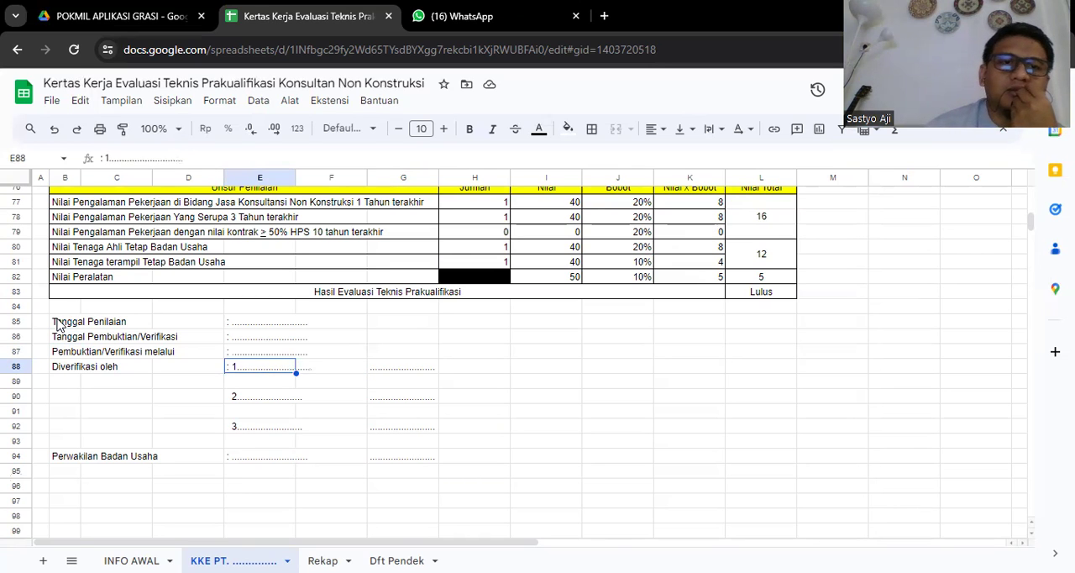
key(Down)
key(Down)
key(Down)
key(Down)
key(Down)
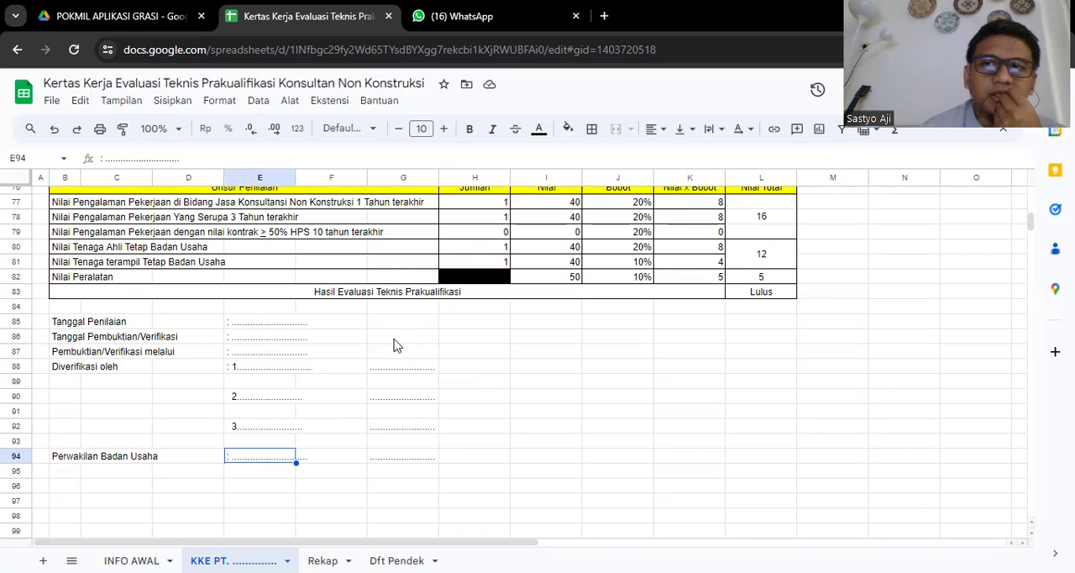
- Open the Rekap sheet containing the REKAPITULASI PENILAIAN KUALIFIKASI table
click(484, 371)
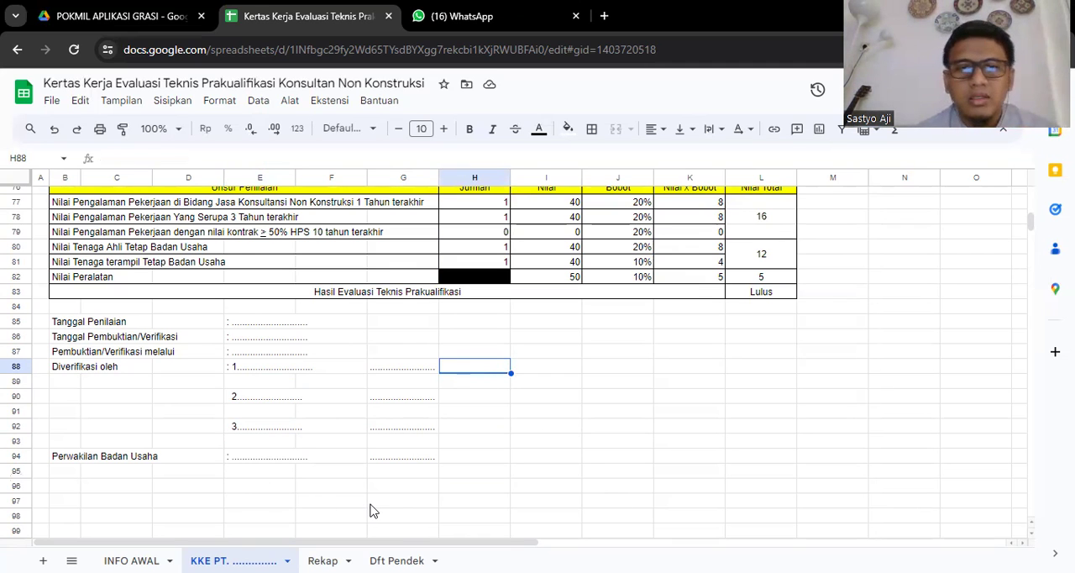
key(ctrl+Page_Down)
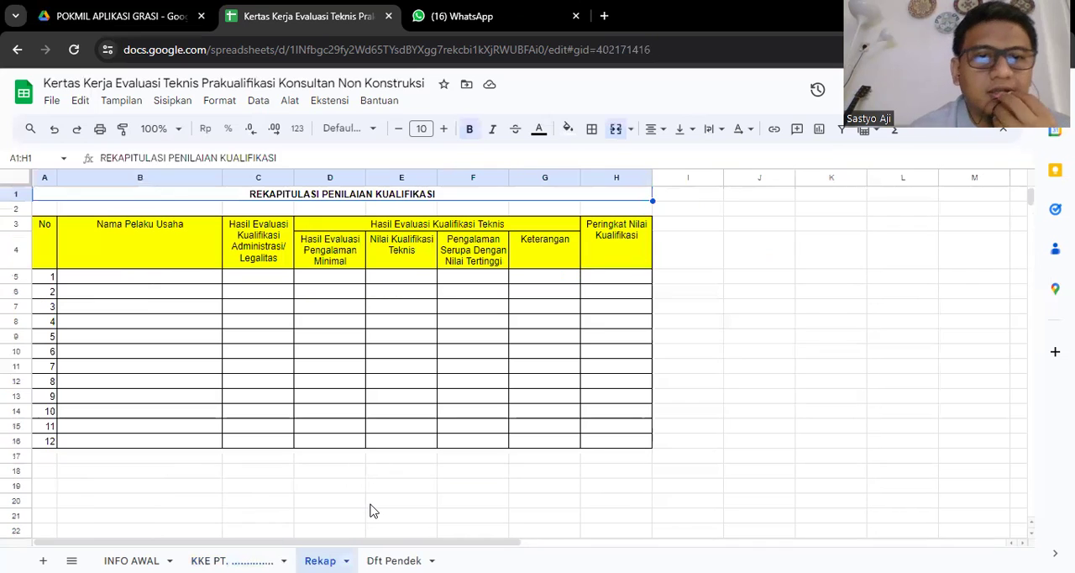
- Review the Nama Pelaku Usaha and Hasil Evaluasi Kualifikasi Administrasi/Legalitas columns of the recap table
click(409, 280)
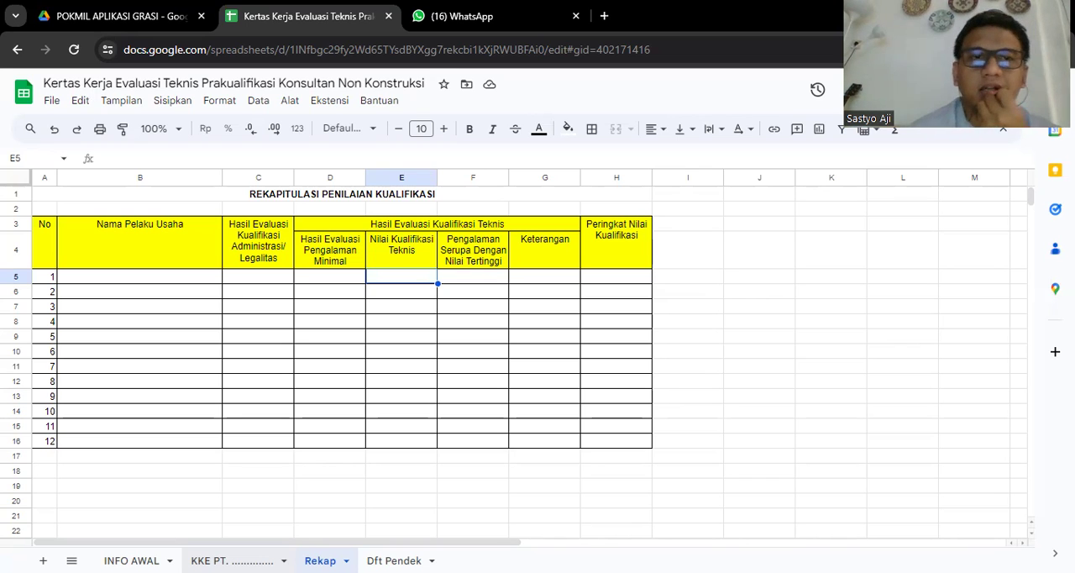
click(131, 294)
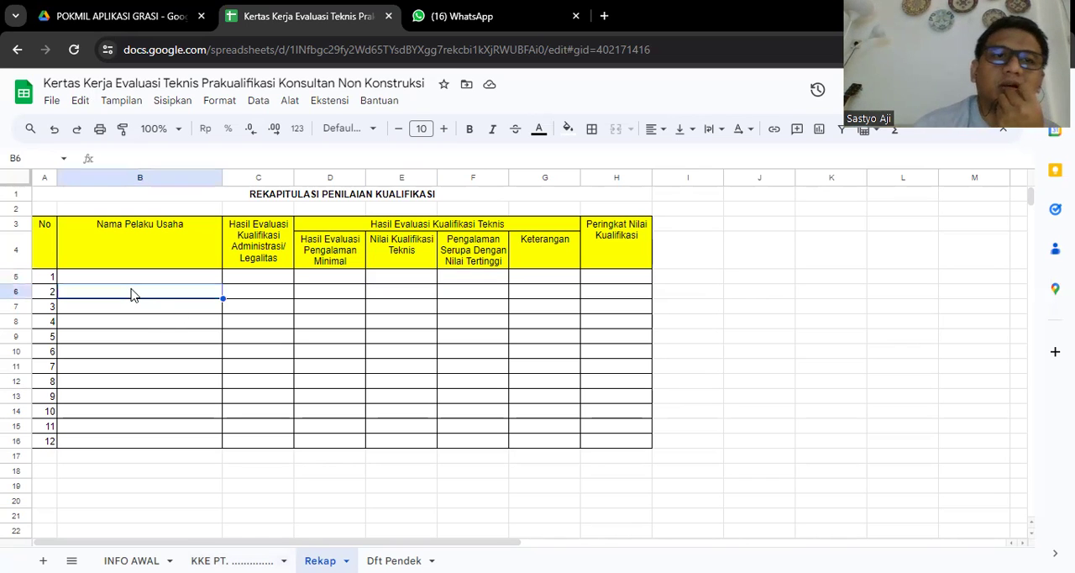
click(138, 281)
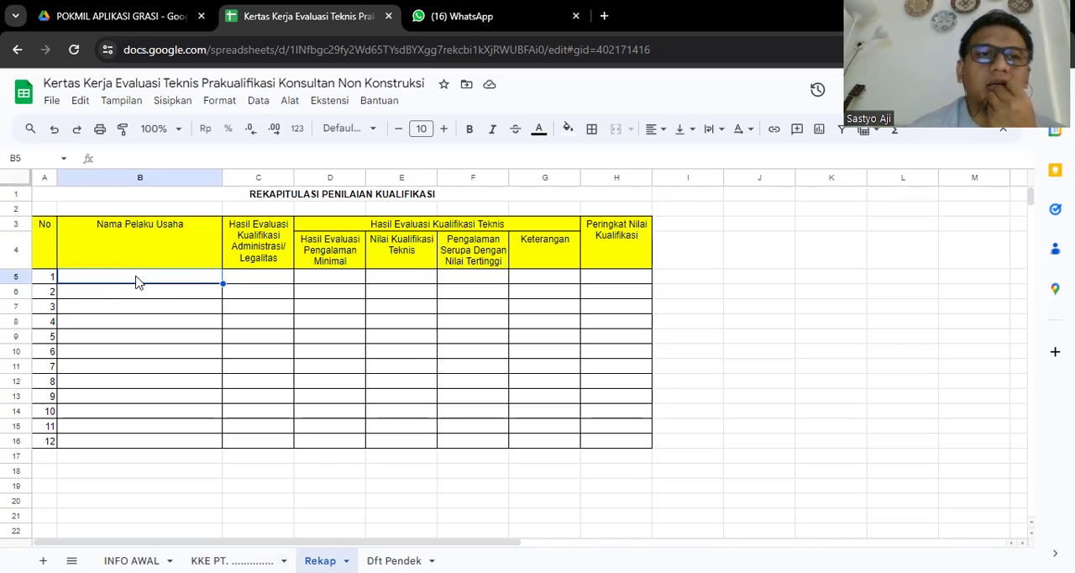
key(Up)
key(Right)
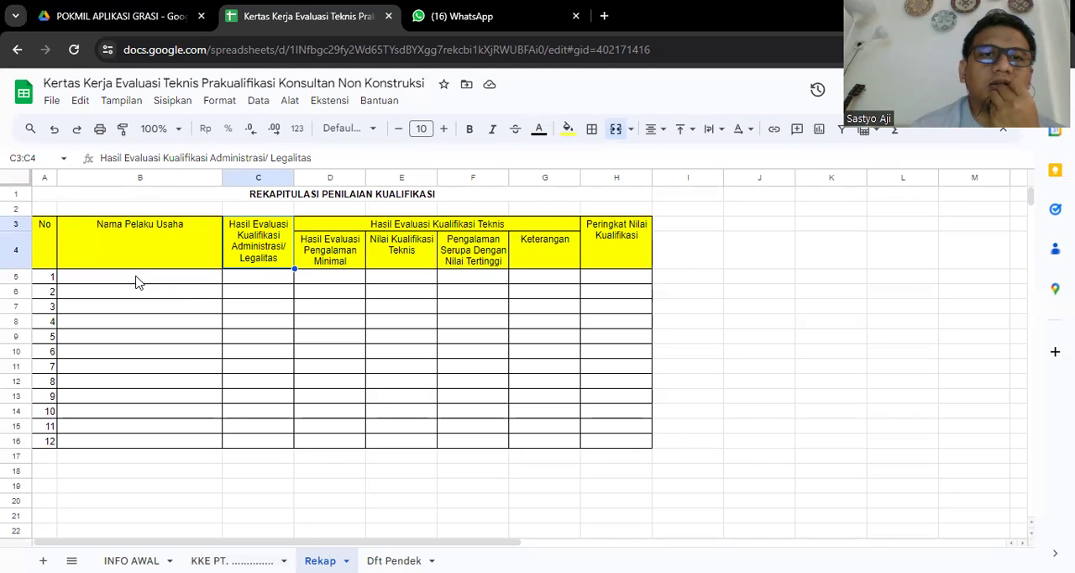
key(Down)
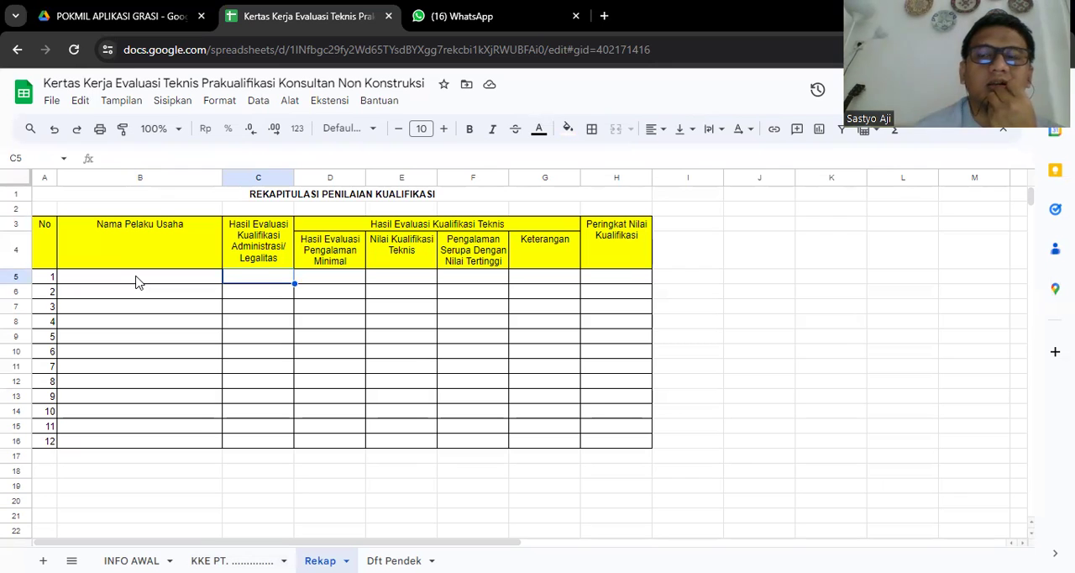
- Examine the Hasil Evaluasi Pengalaman Minimal column of the recap table
key(Right)
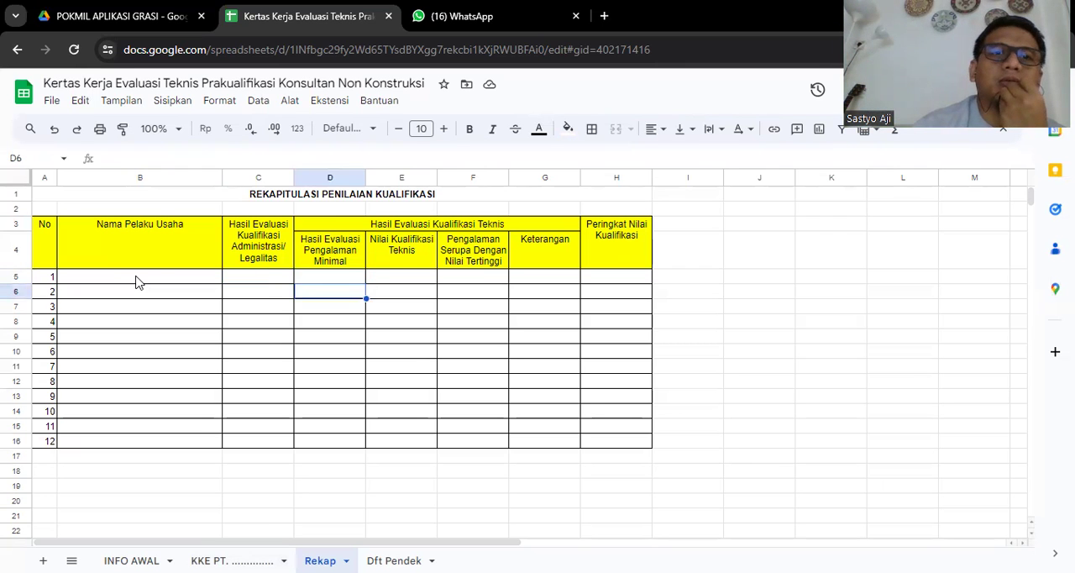
key(Up)
key(Up)
key(Down)
key(Down)
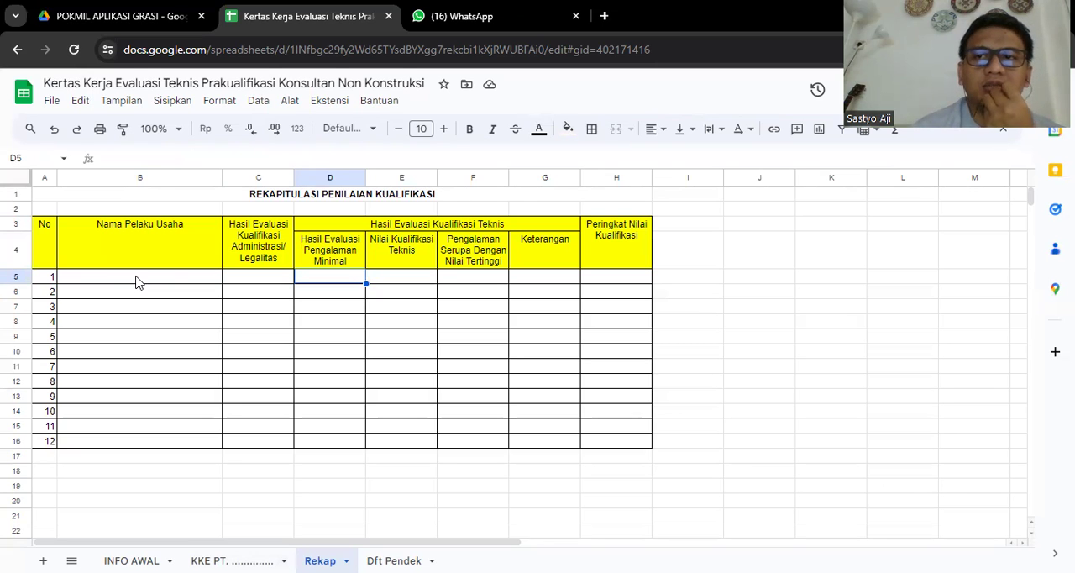
- Review the recap columns Nilai Kualifikasi Teknis, Pengalaman Serupa Dengan Nilai Tertinggi, Keterangan and Peringkat Nilai Kualifikasi
key(Right)
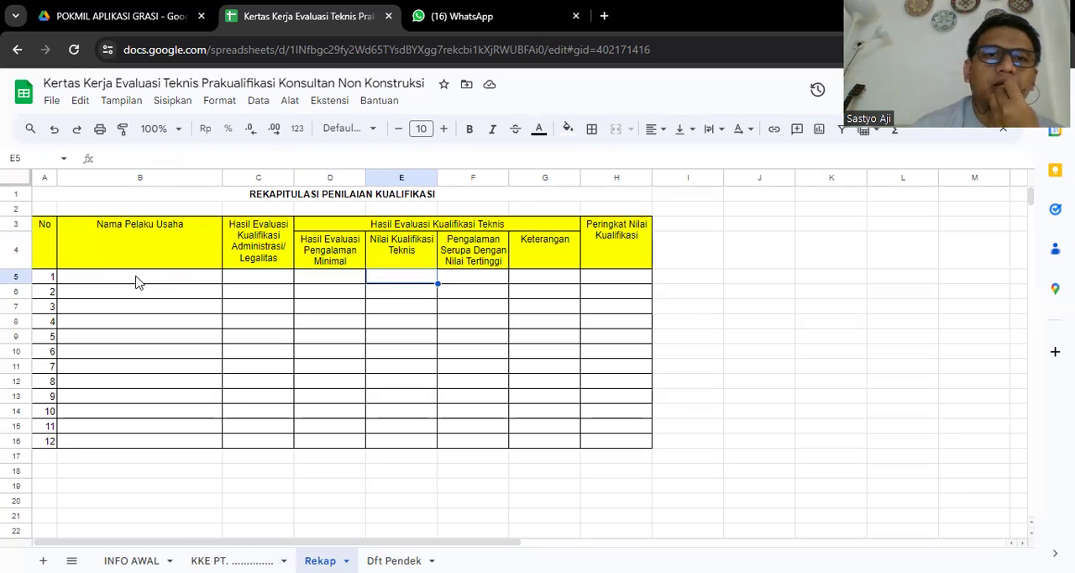
key(Up)
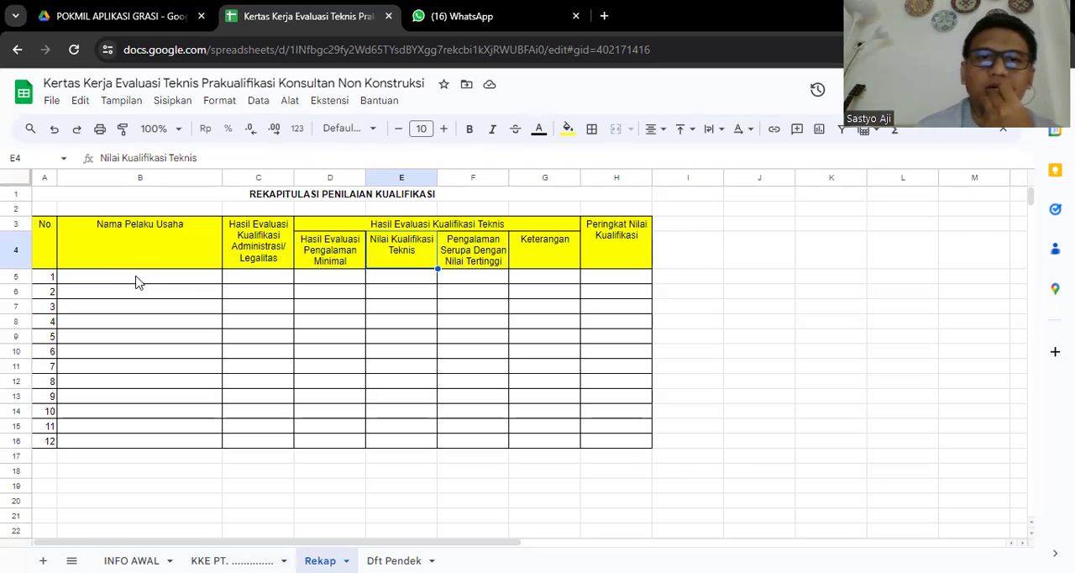
key(Right)
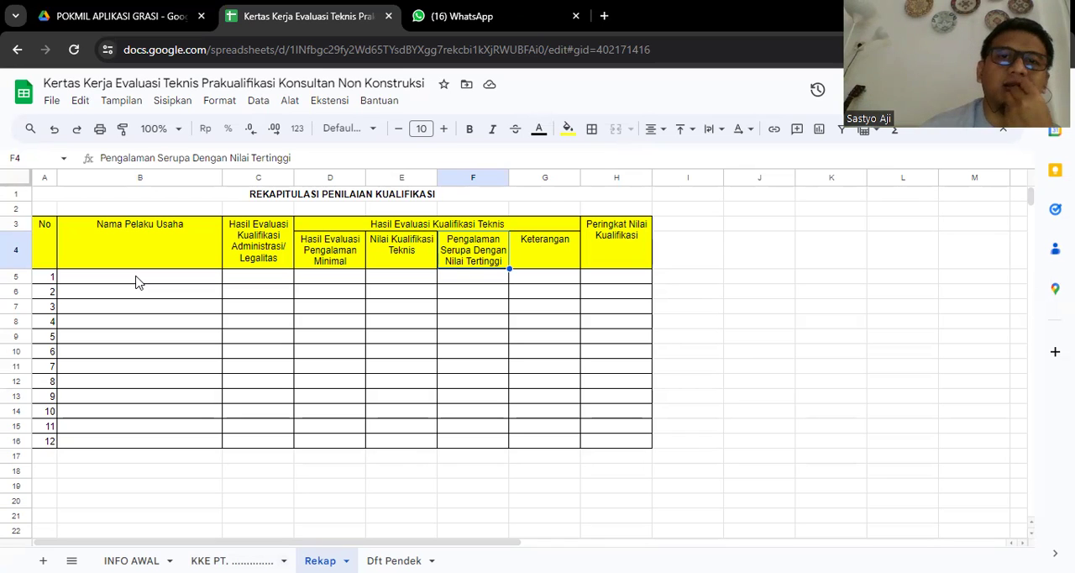
key(Right)
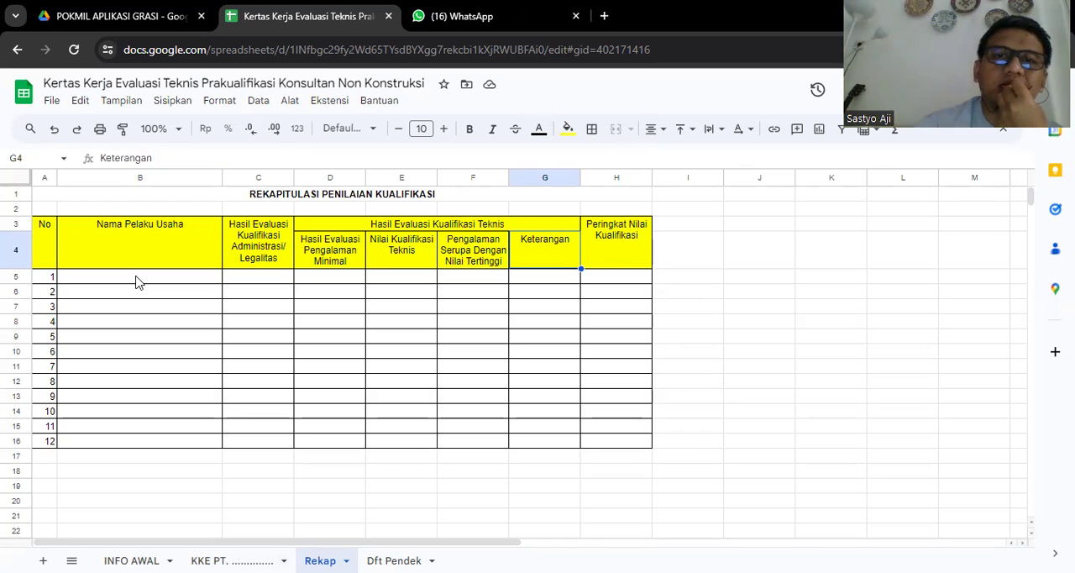
key(Down)
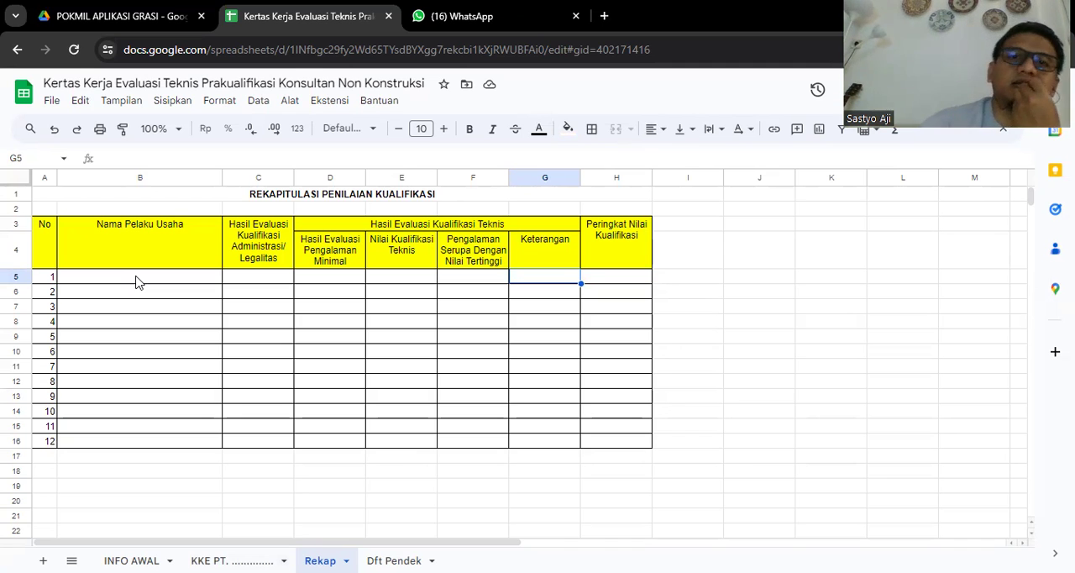
key(Right)
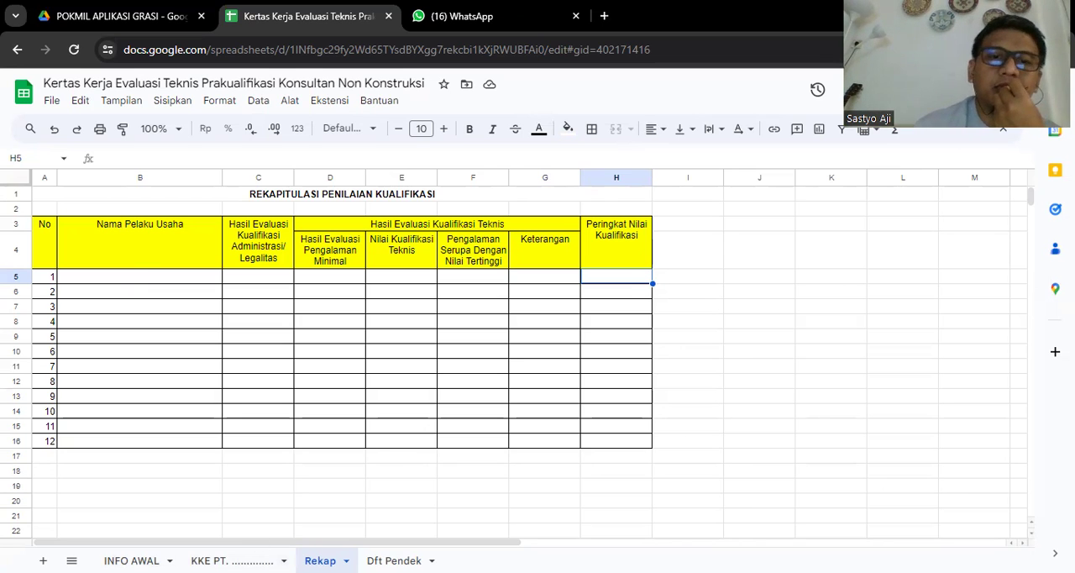
- Open the Dft Pendek sheet and review its PENETAPAN DAFTAR PENDEK title and Nomor line
click(394, 561)
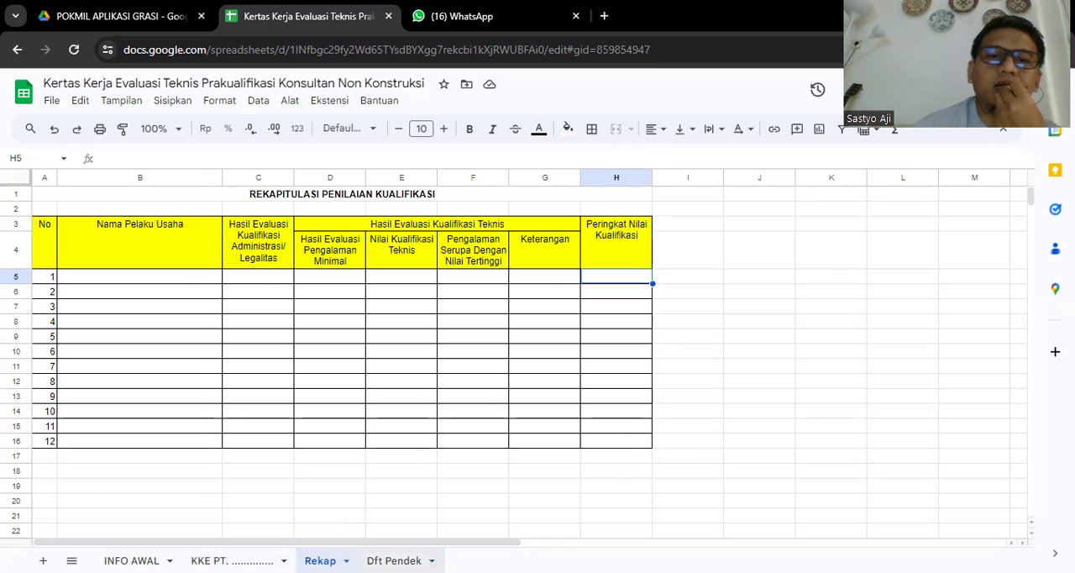
click(355, 428)
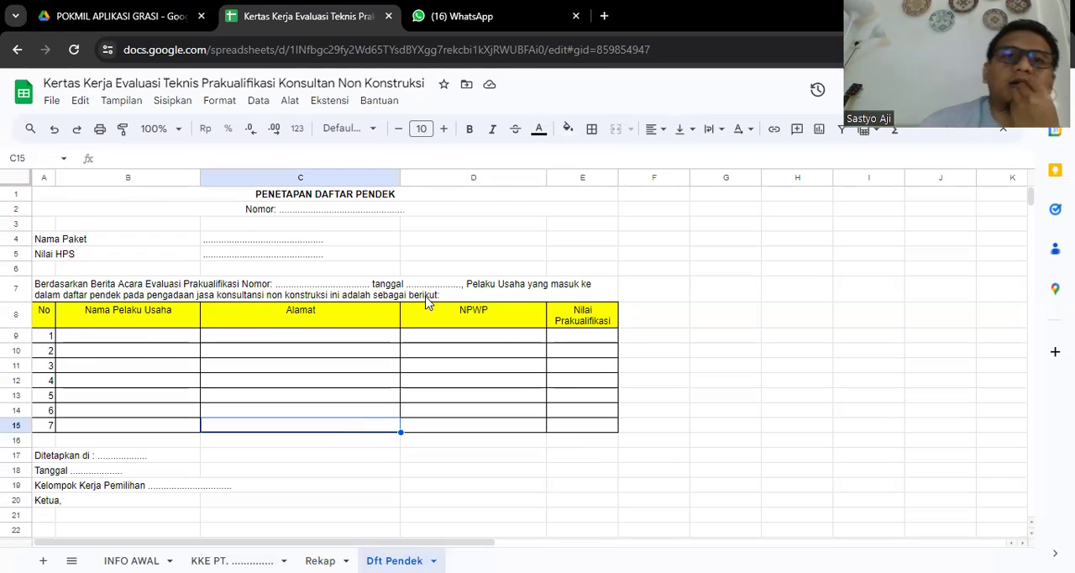
click(359, 216)
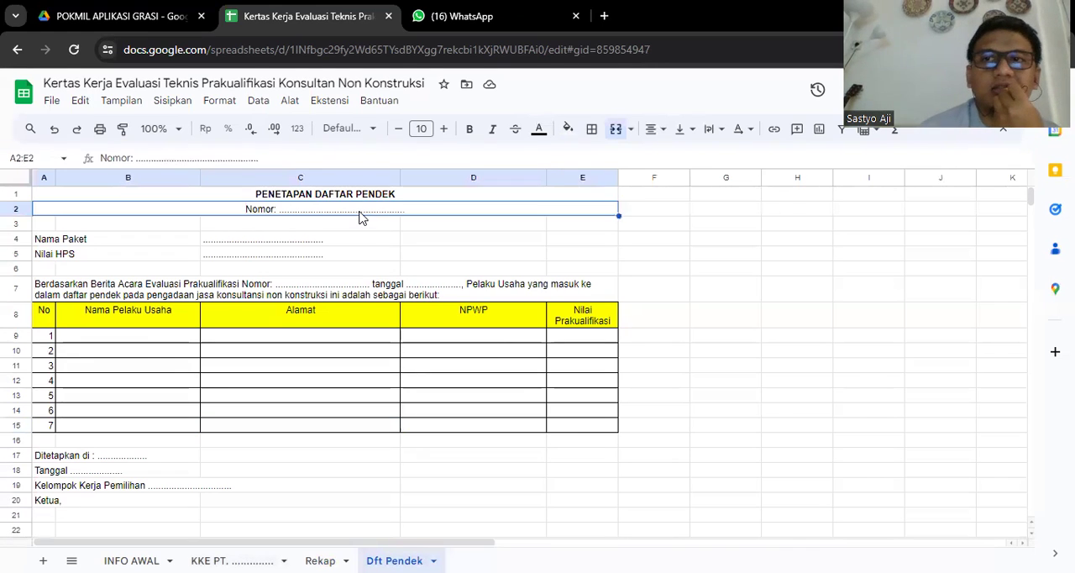
key(Up)
key(Down)
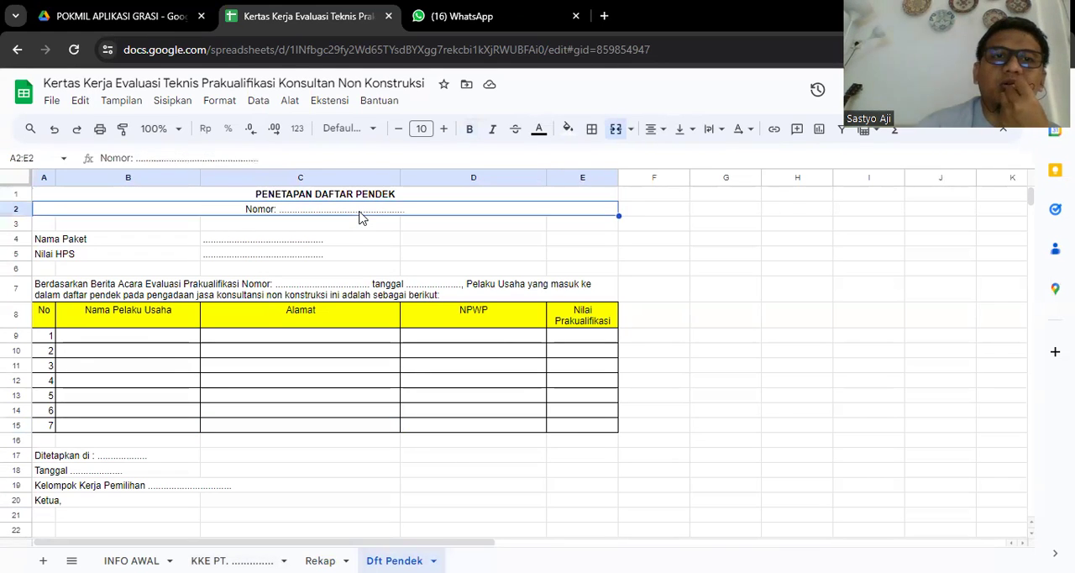
key(Up)
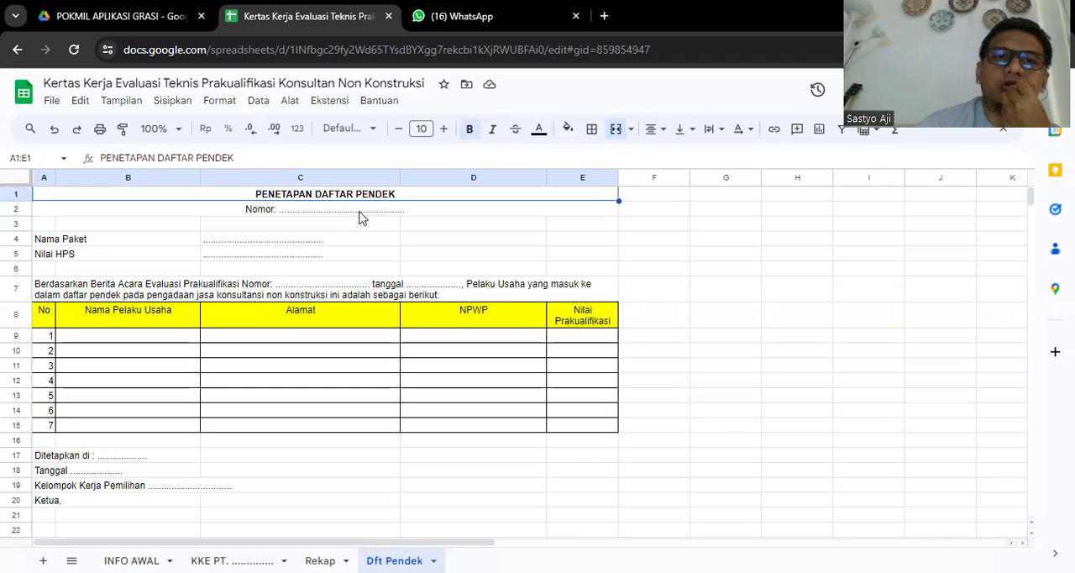
- Examine the Nama Paket and Nilai HPS fields and the introductory Berita Acara Evaluasi Prakualifikasi paragraph in row 7
key(Down)
key(Down)
key(Down)
key(Down)
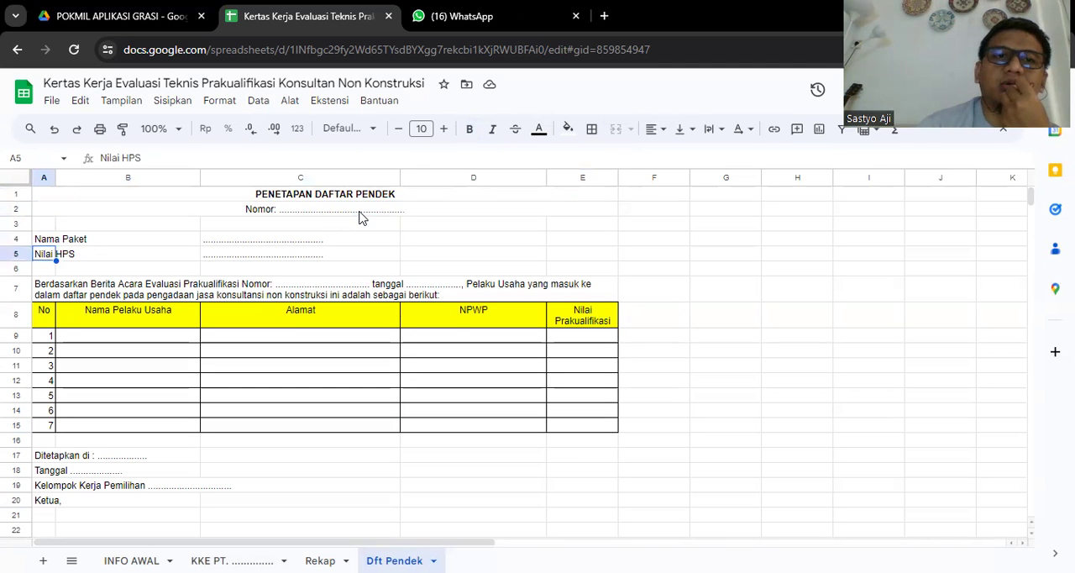
key(Down)
key(Down)
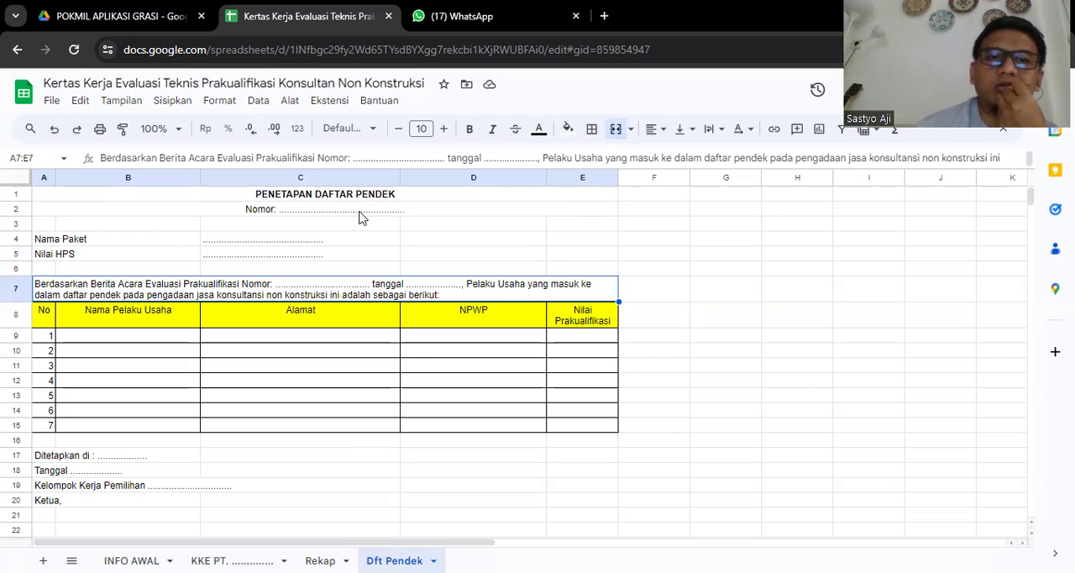
- Examine the shortlist table's header and its first numbered rows for the business entities
key(Down)
key(Down)
key(Down)
key(Down)
key(Down)
key(Down)
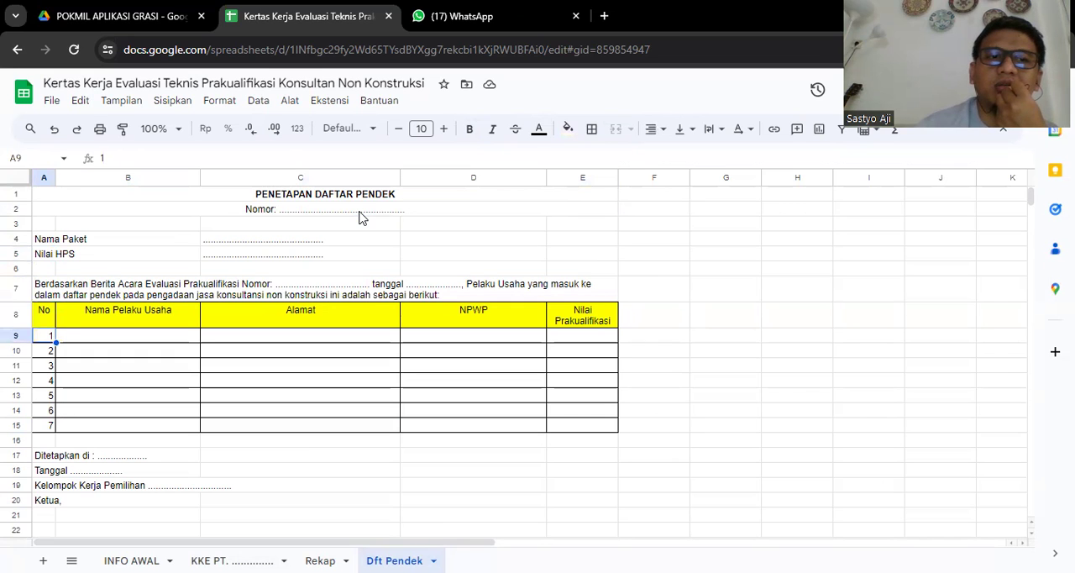
key(Down)
key(Down)
key(Up)
key(Up)
key(Up)
key(Up)
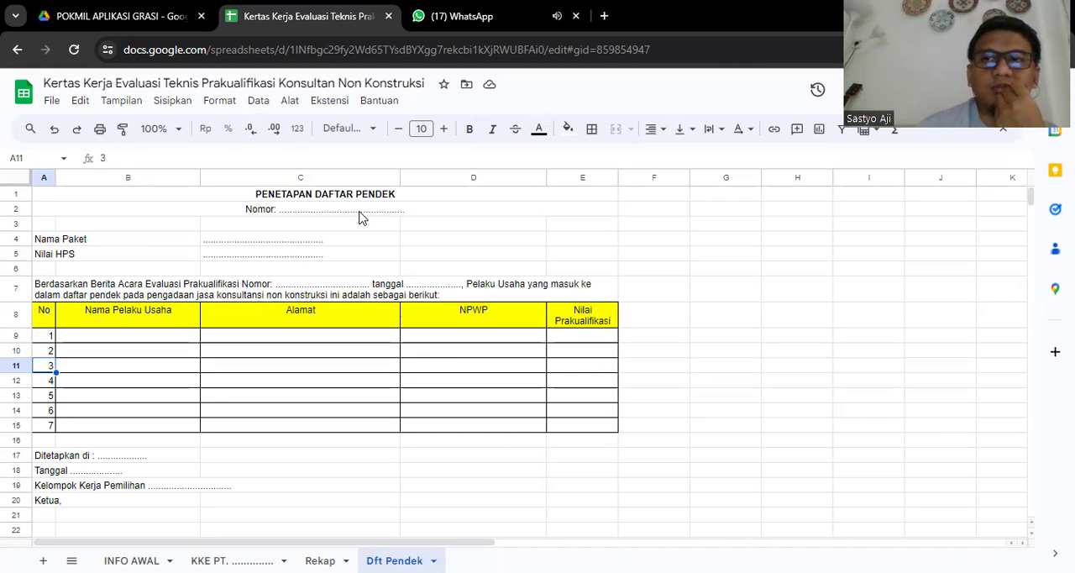
key(Up)
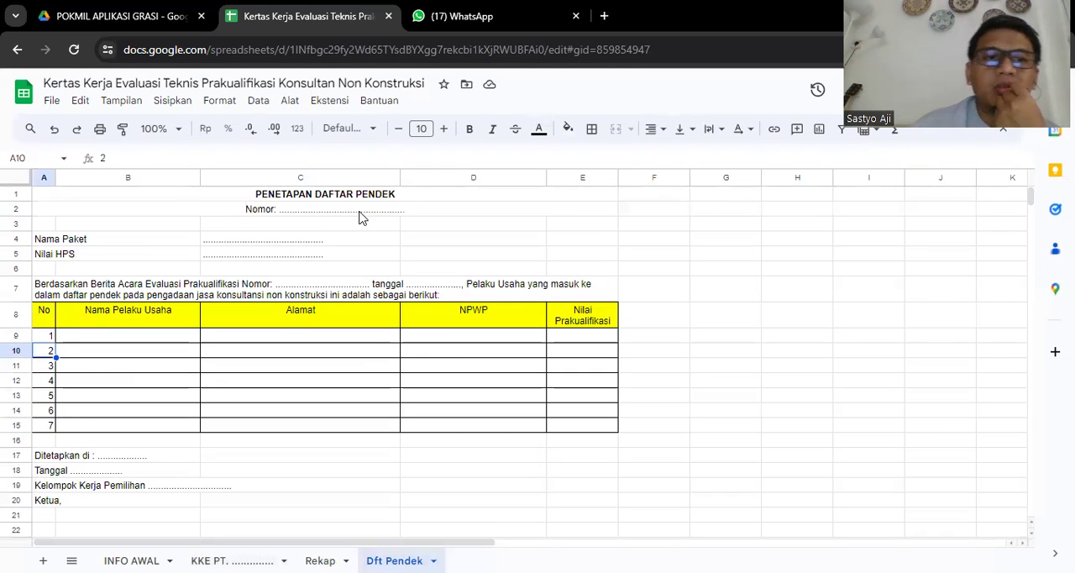
- Review the signing block below the shortlist table, from Ditetapkan di and Tanggal through Kelompok Kerja Pemilihan, Ketua and NIP
key(Down)
key(Down)
key(Down)
key(Down)
key(Down)
key(Down)
key(Down)
key(Down)
key(Down)
key(Down)
key(Down)
key(Down)
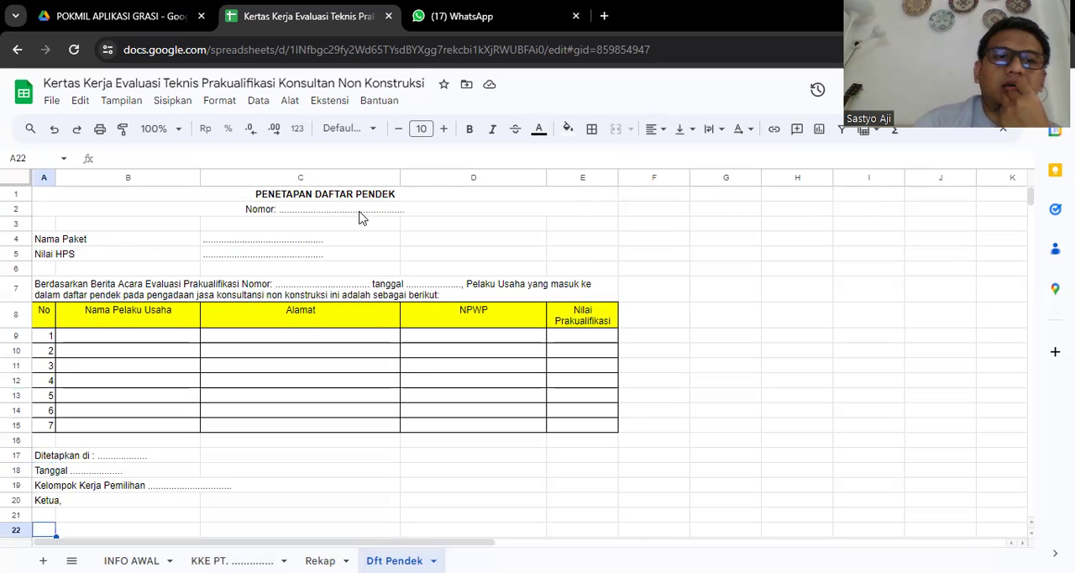
key(Down)
key(Down)
key(Up)
key(Up)
key(Up)
key(Up)
key(Up)
key(Up)
key(Up)
key(Down)
key(Down)
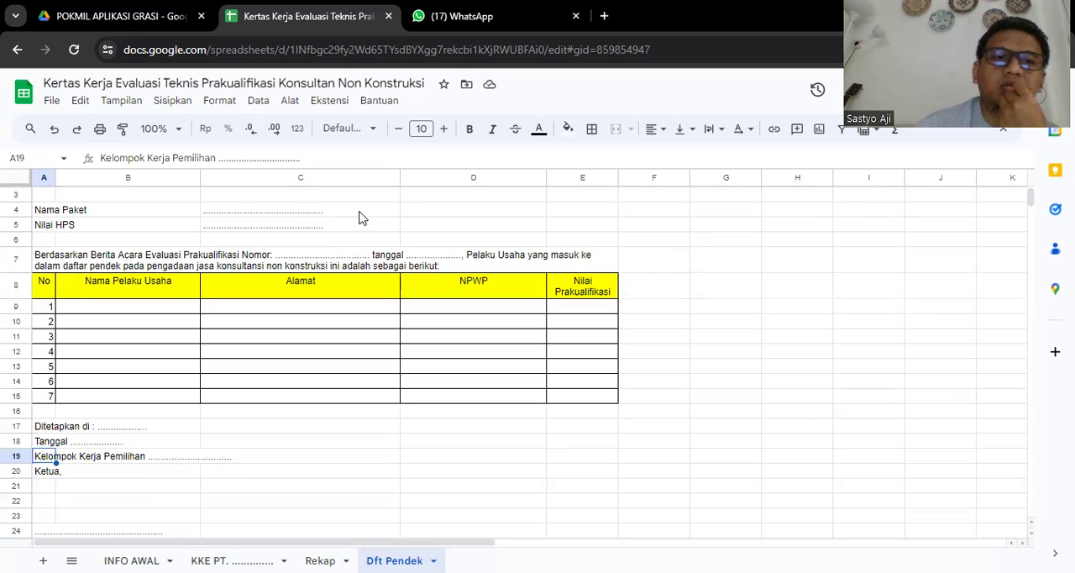
key(Down)
key(Down)
key(Down)
key(Down)
key(Down)
key(Down)
key(Down)
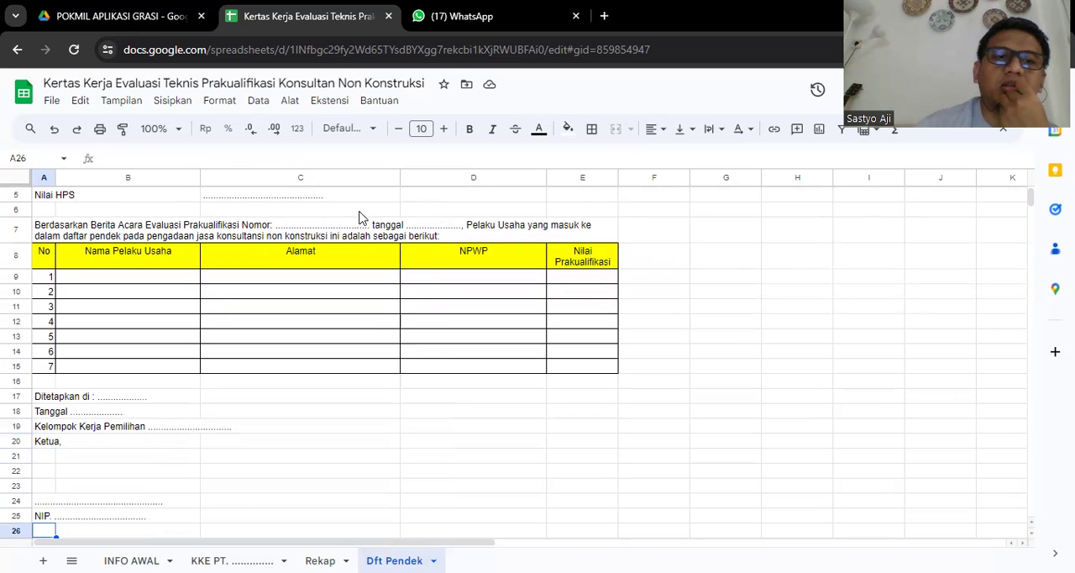
- Return from the signing block to row 2 of the shortlist table
key(Up)
key(Up)
key(Up)
key(Up)
key(Up)
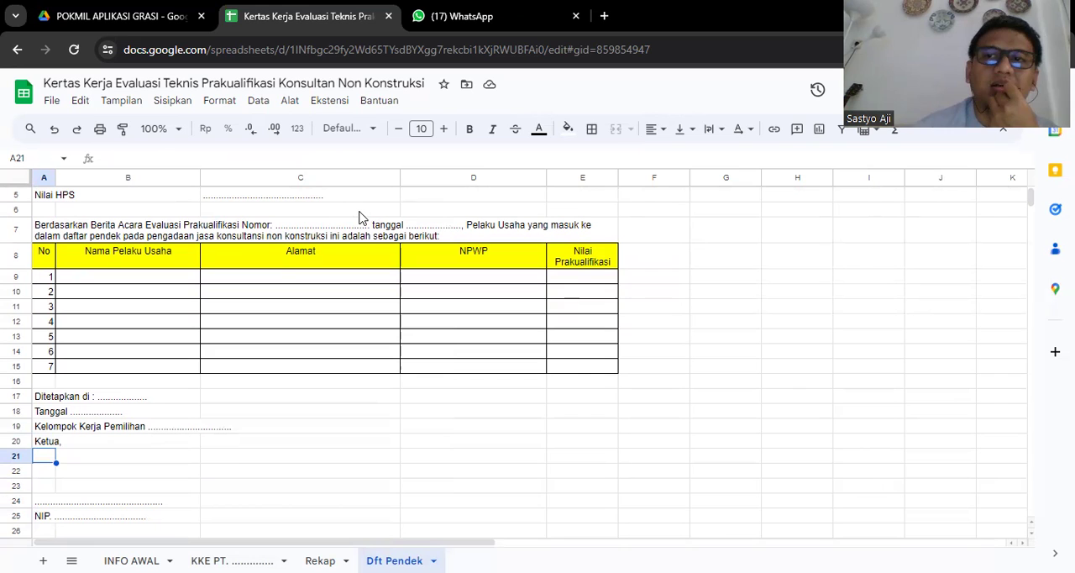
key(Up)
key(Up)
key(Up)
key(Up)
key(Up)
key(Up)
key(Up)
key(Up)
key(Up)
key(Up)
key(Up)
key(Up)
key(Up)
key(Up)
key(Up)
key(Up)
key(Up)
key(Up)
key(Up)
key(Up)
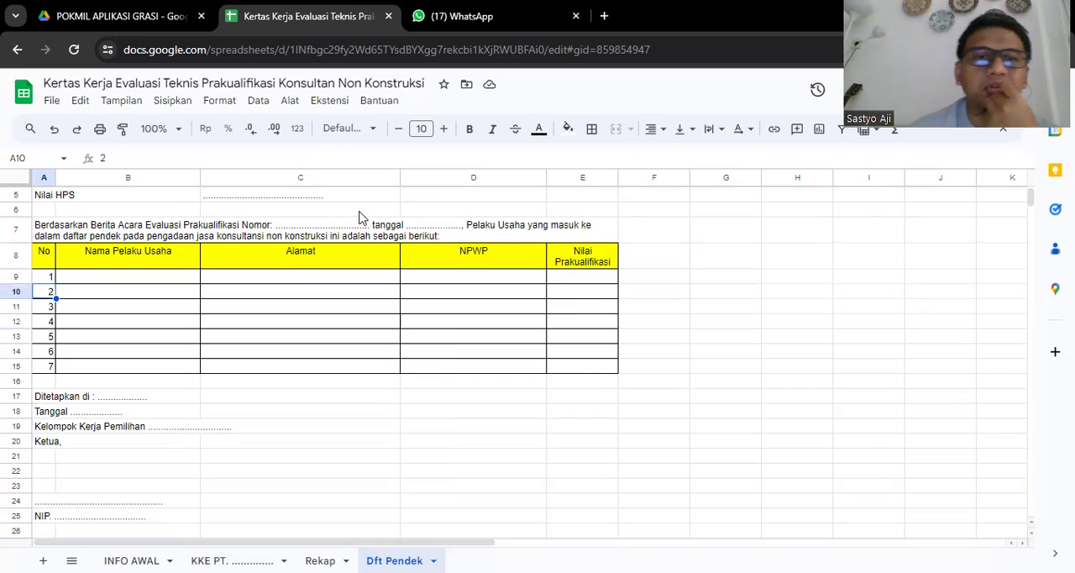